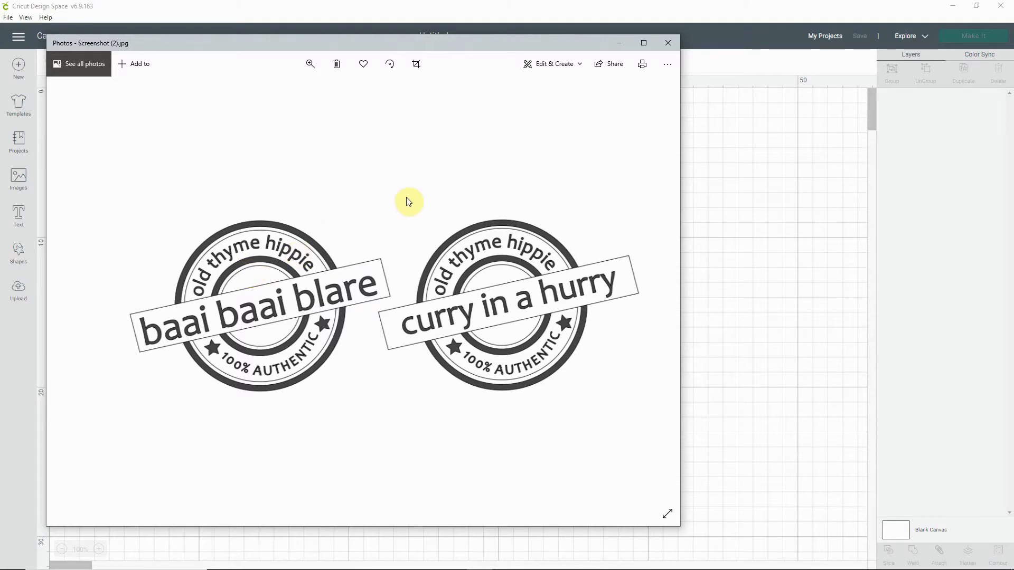
Step: Minimise the reference stamp picture and add a circle shape to the blank canvas
click(625, 46)
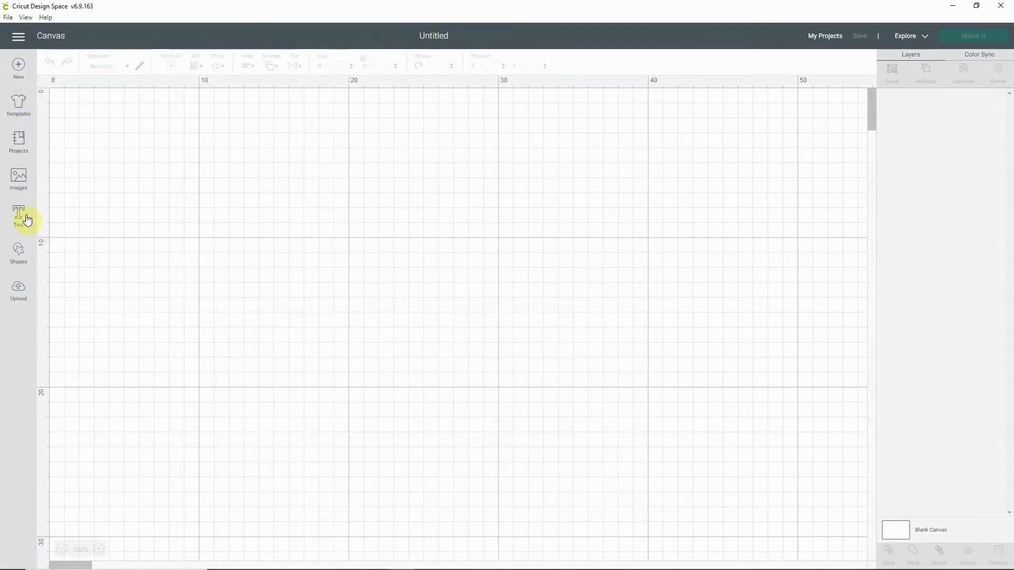
click(21, 255)
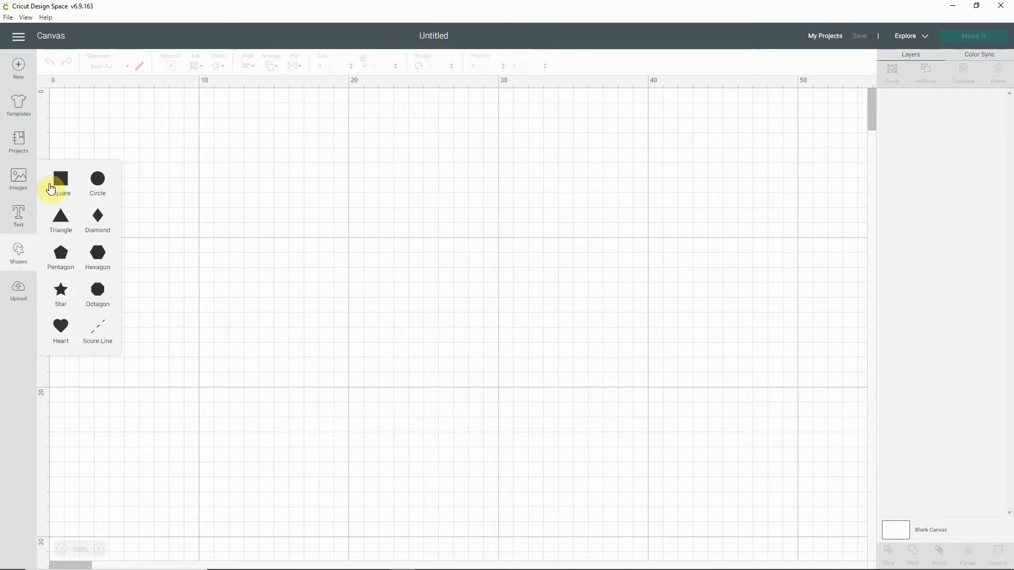
click(97, 184)
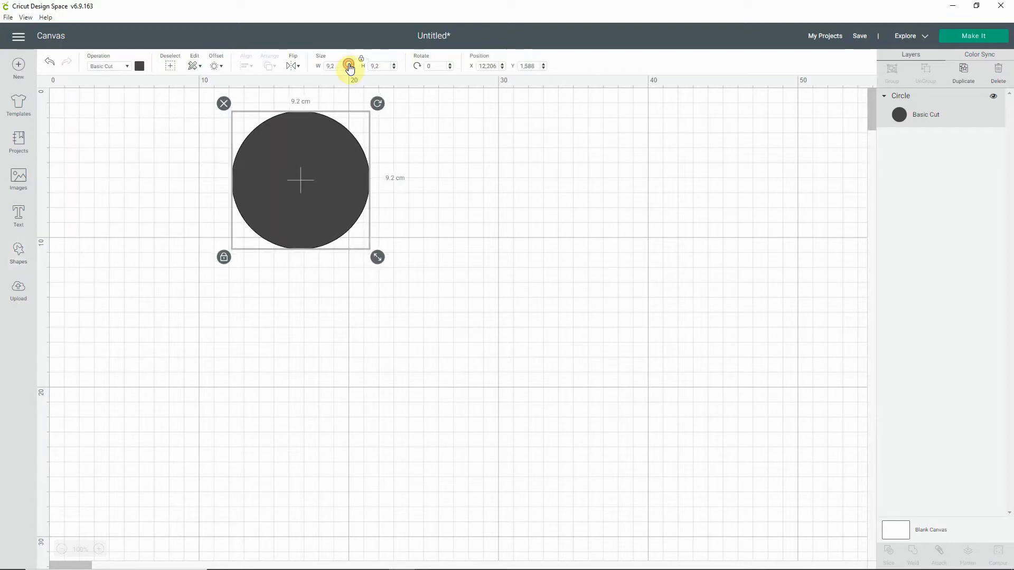
Step: Set the circle's width and height to 10 cm
click(349, 64)
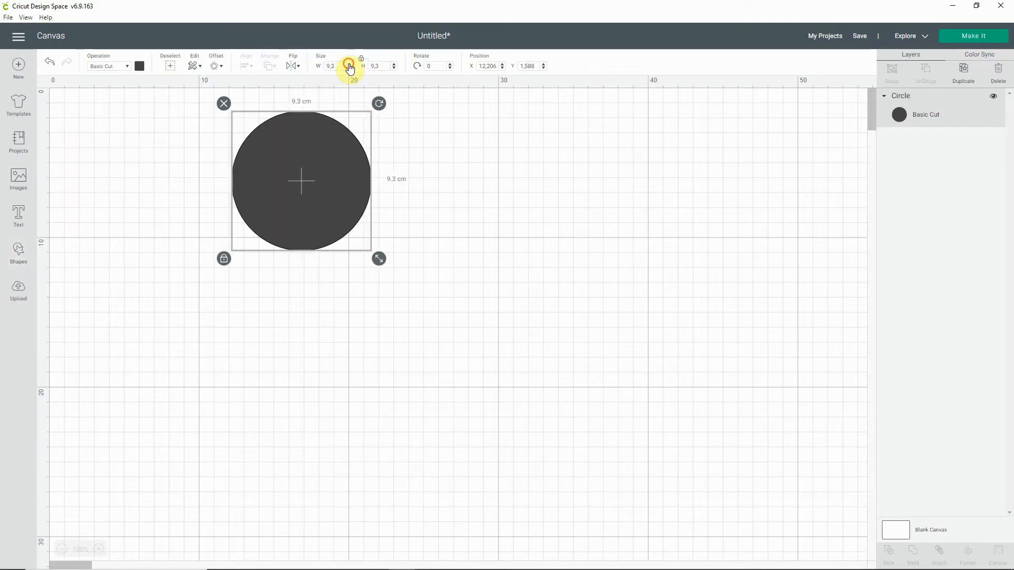
click(349, 64)
click(349, 64)
click(348, 64)
click(349, 65)
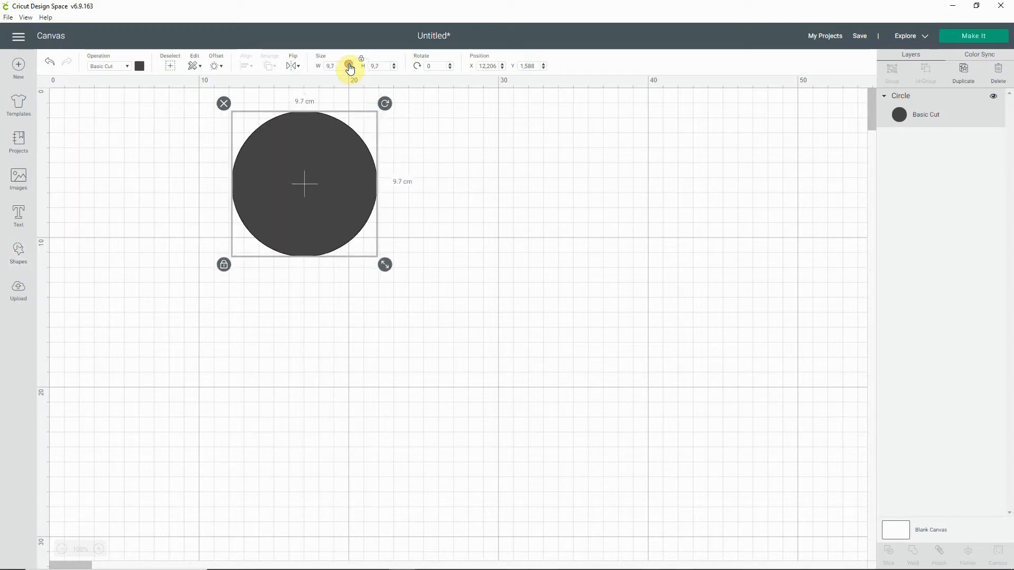
click(349, 65)
click(348, 65)
click(349, 64)
click(349, 65)
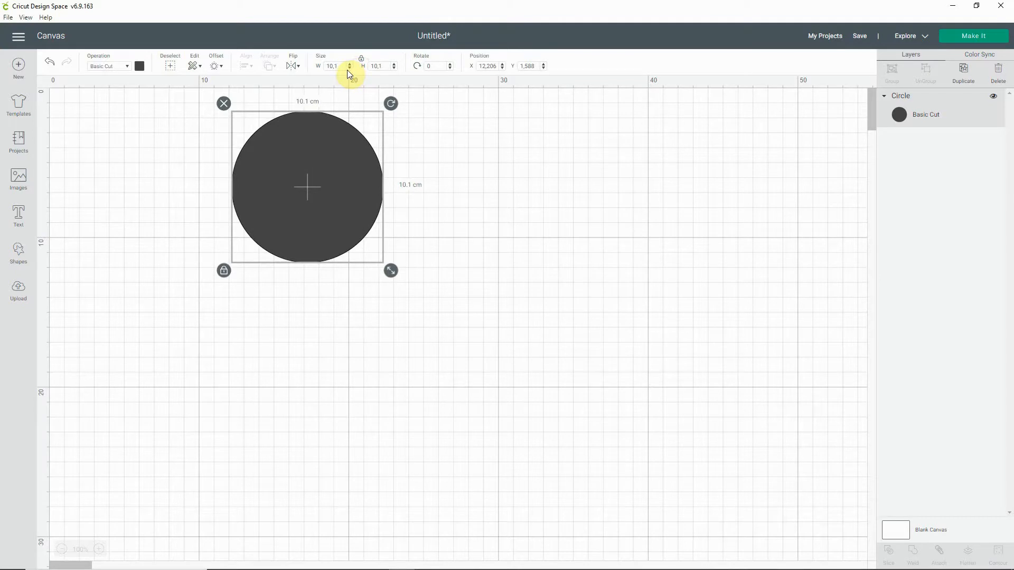
click(349, 68)
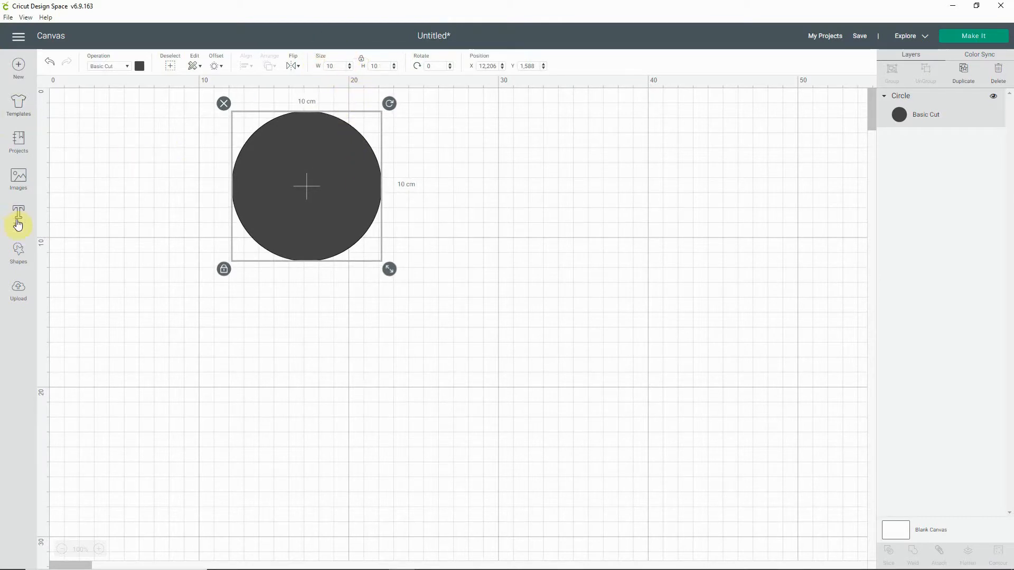
Step: Check the outer ring in the reference stamp picture, then add a second circle and place it beside the 10 cm one
click(21, 250)
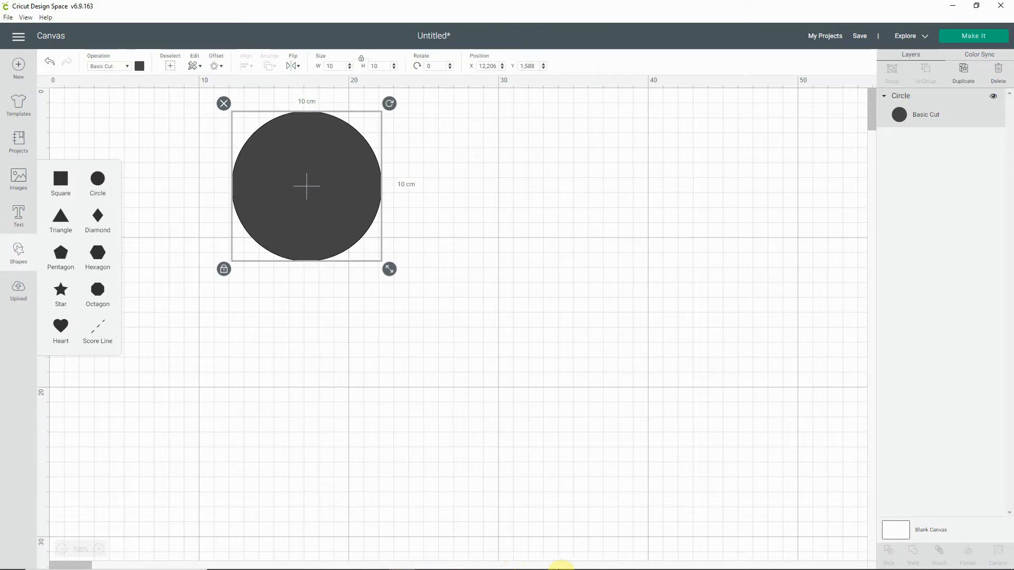
mouse_move(319, 567)
click(479, 560)
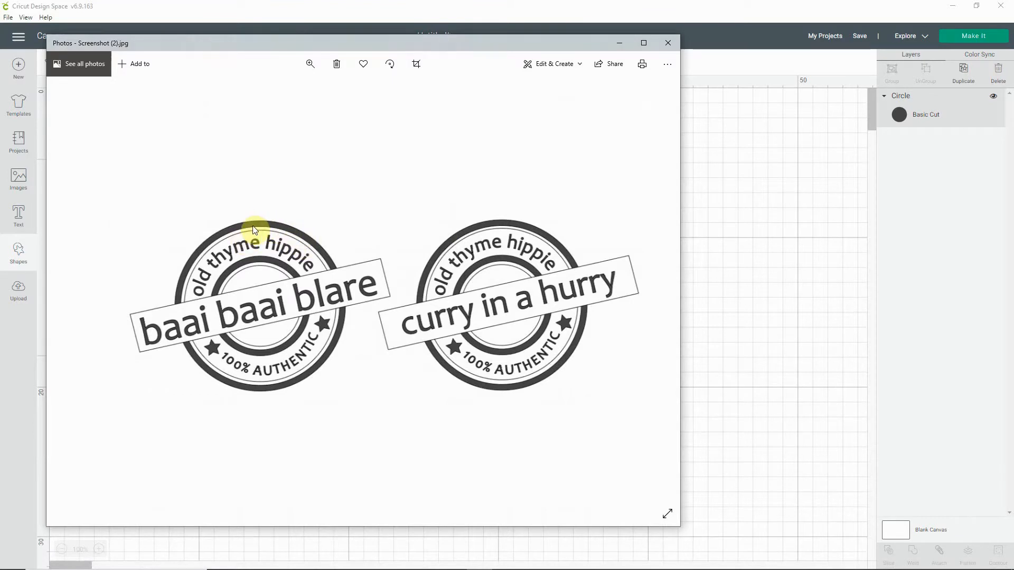
click(475, 562)
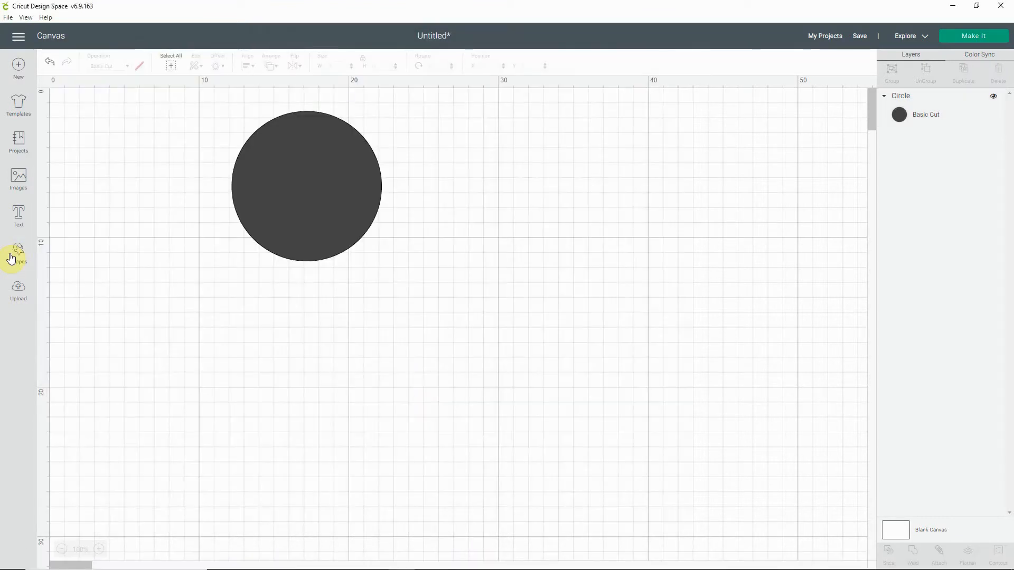
click(18, 249)
click(103, 178)
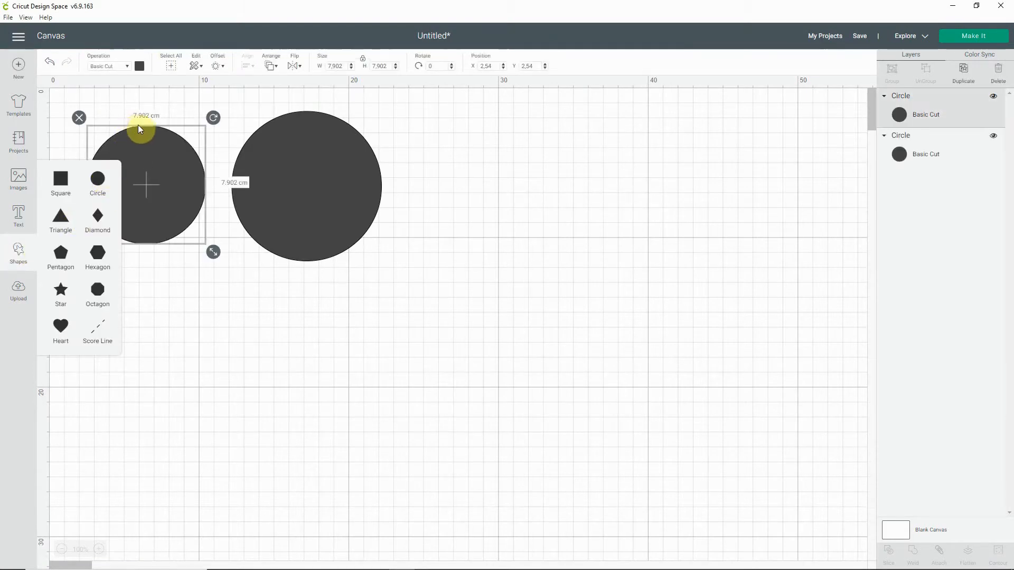
drag(142, 127, 487, 137)
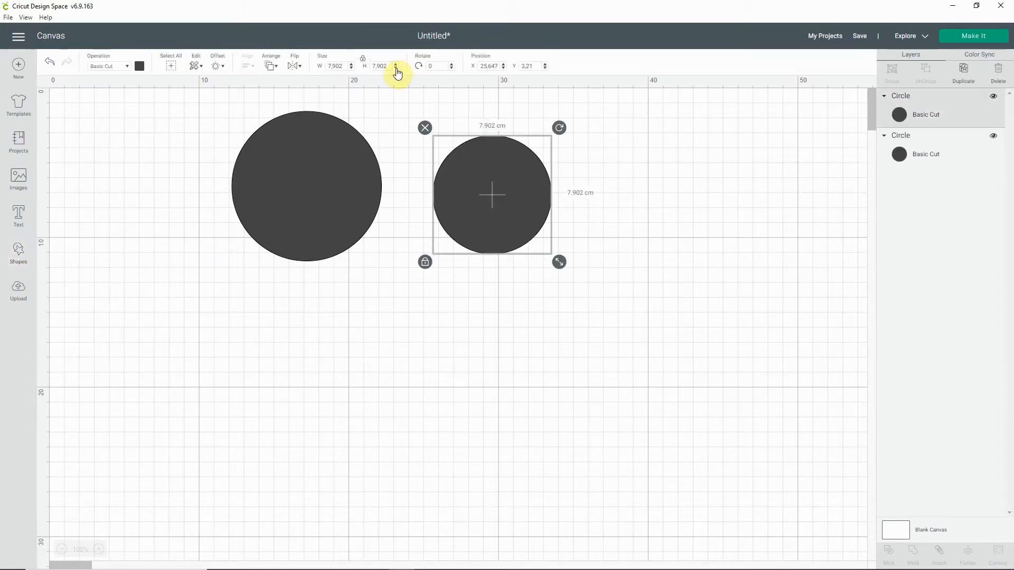
Step: Place the second circle over the 10 cm circle and set its width and height to 9.2 cm
drag(396, 64, 396, 64)
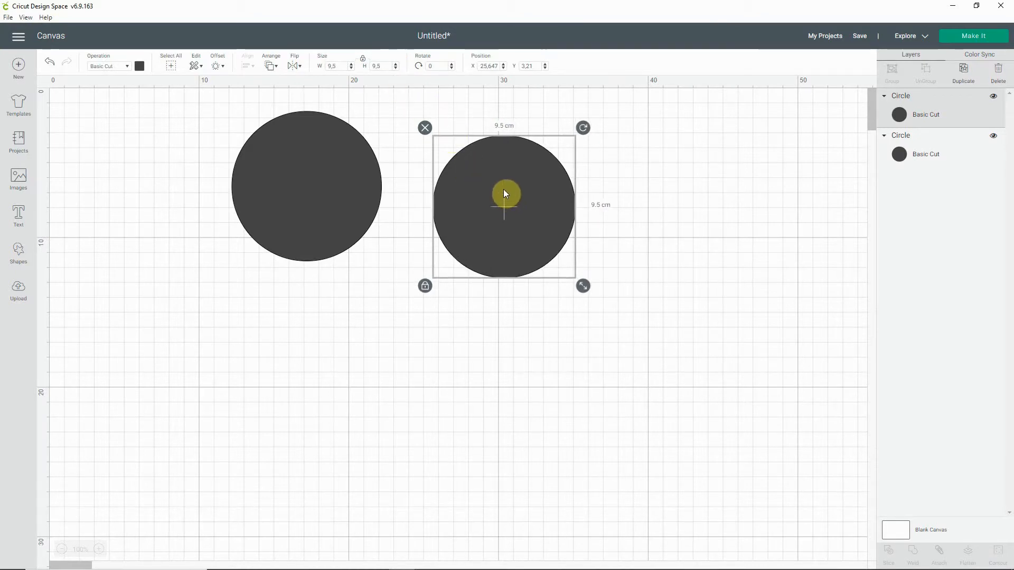
drag(507, 210, 309, 187)
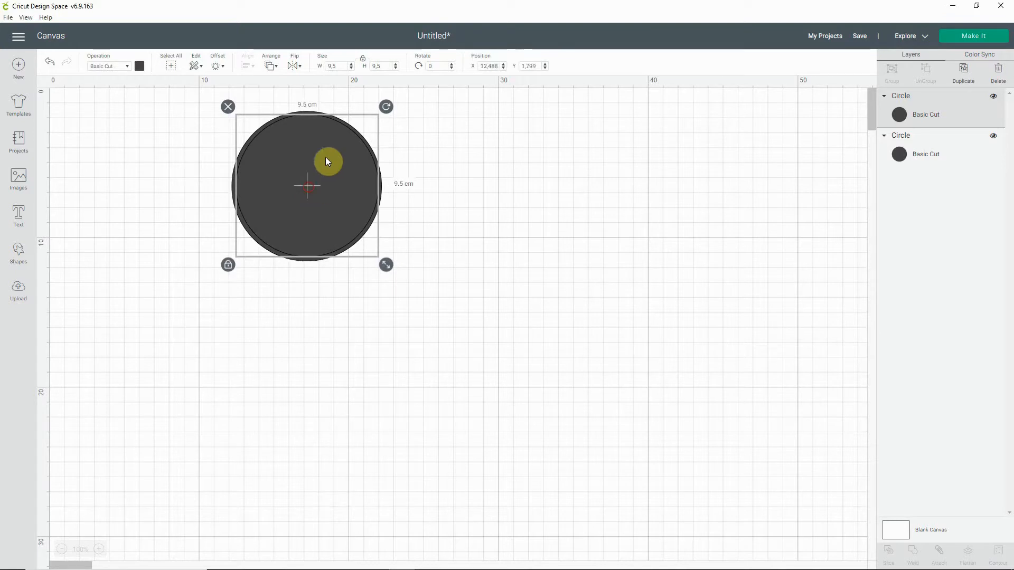
click(351, 68)
click(351, 68)
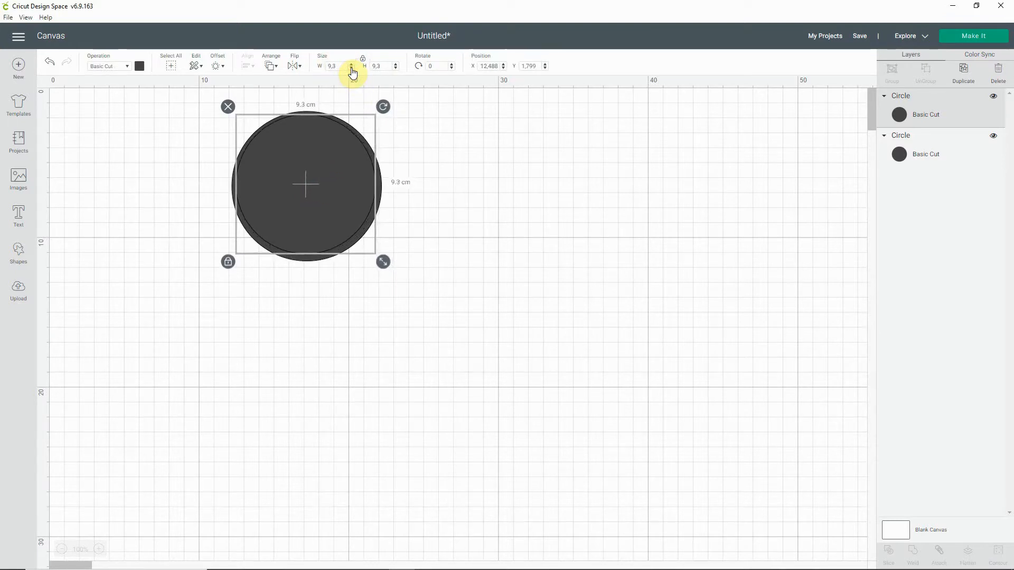
click(351, 68)
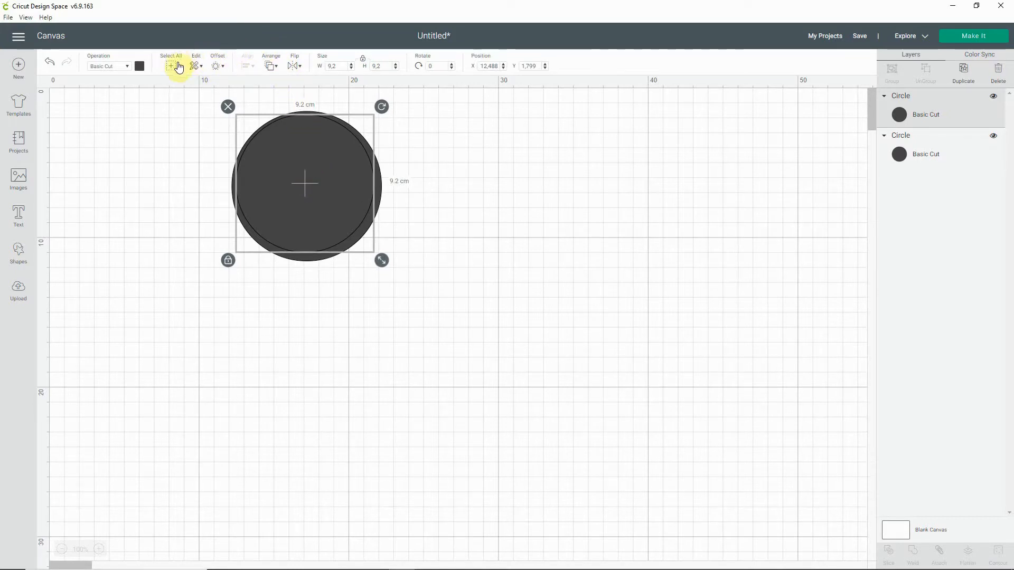
Step: Change the smaller circle's material colour to white and deselect it
click(141, 70)
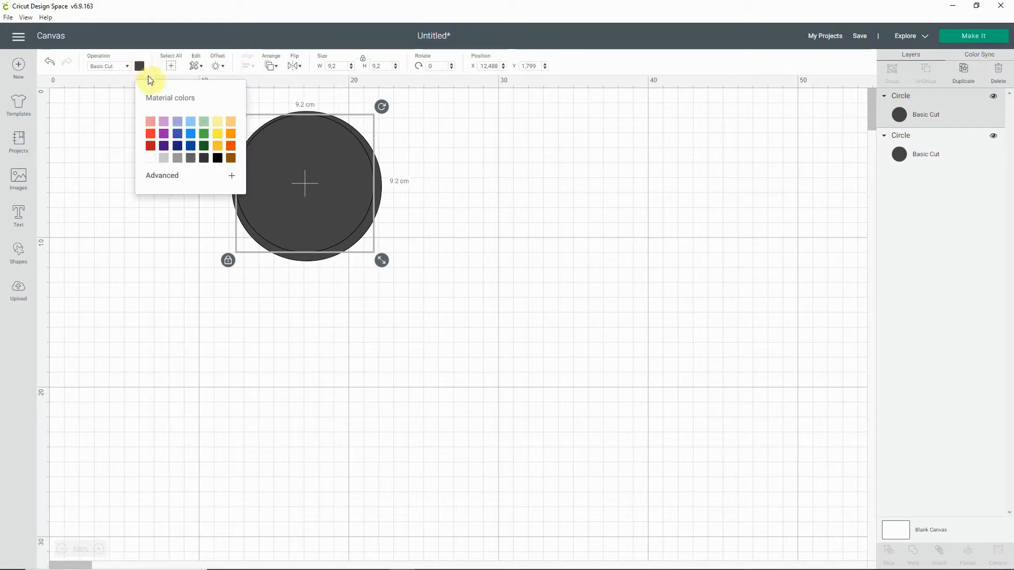
click(151, 158)
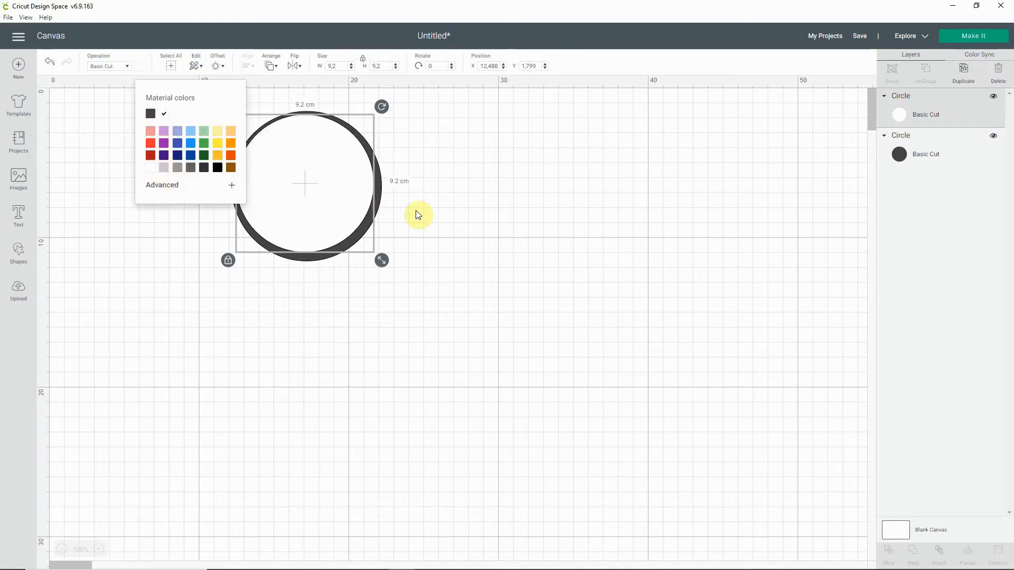
click(479, 209)
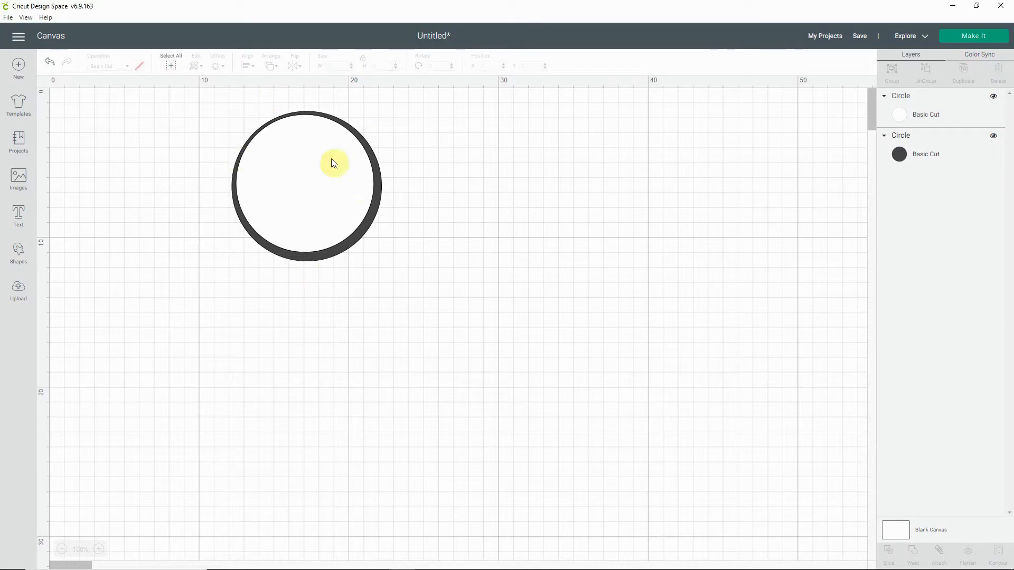
Step: Nudge the dark circle slightly, then centre the white and dark circles on each other to form an even ring
click(353, 121)
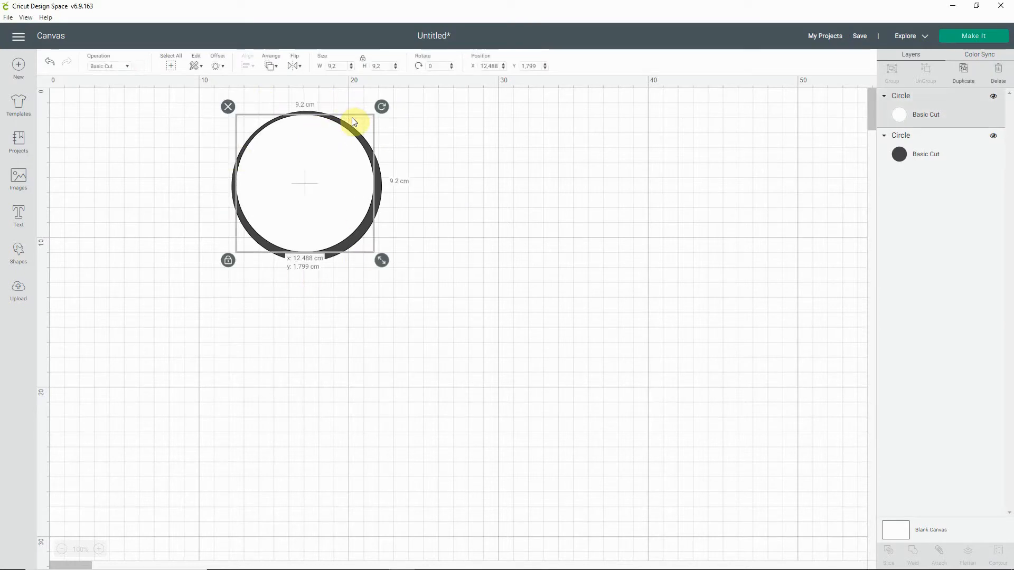
click(414, 144)
mouse_move(361, 115)
mouse_down()
mouse_move(348, 135)
mouse_move(357, 108)
mouse_up()
click(412, 136)
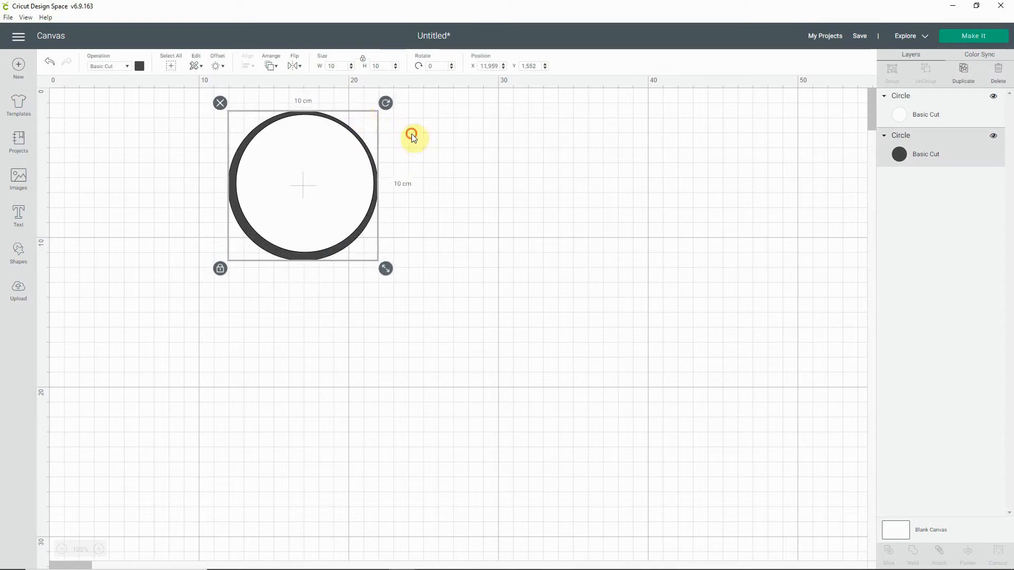
drag(412, 131, 348, 170)
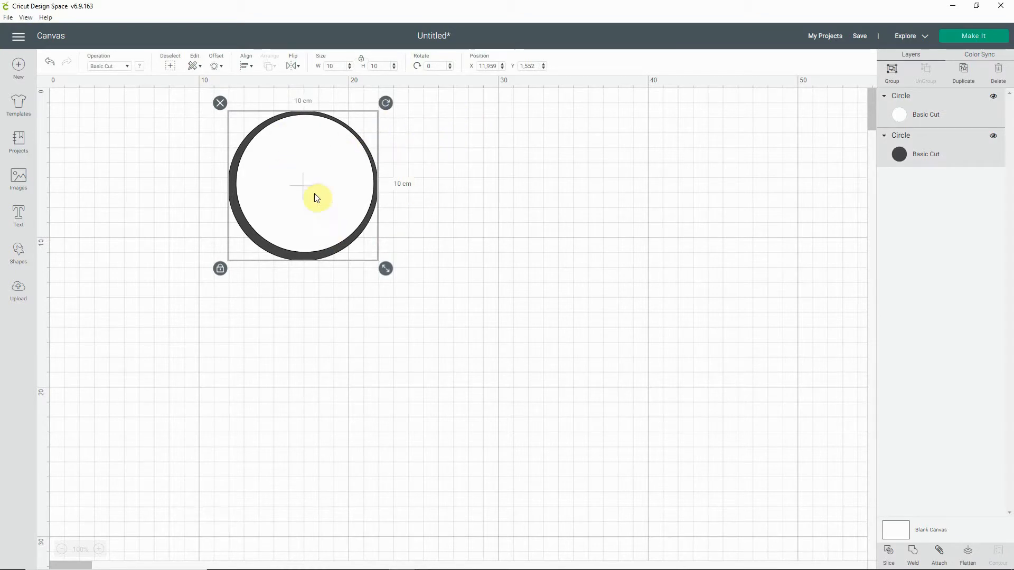
click(246, 67)
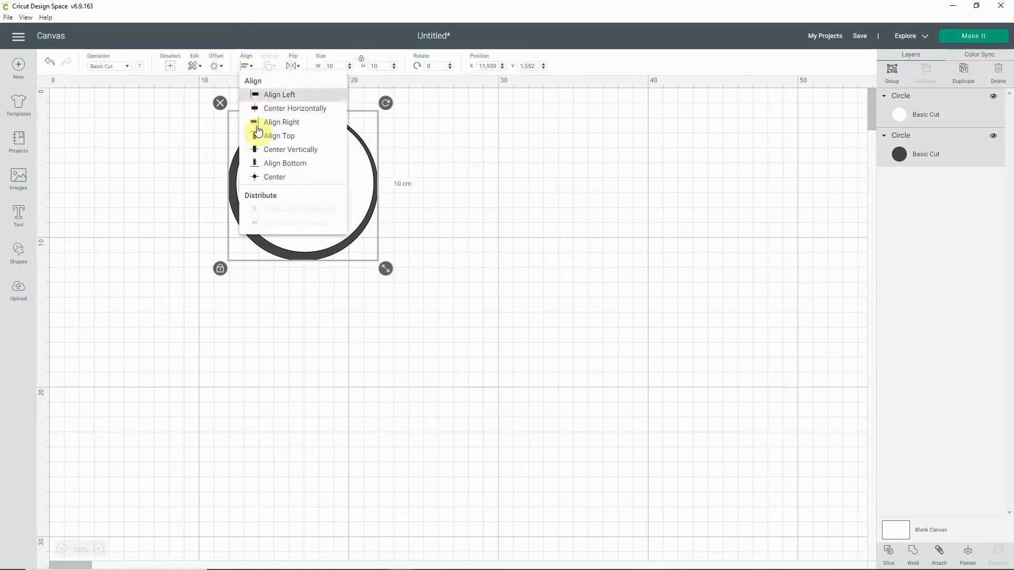
click(269, 180)
click(447, 298)
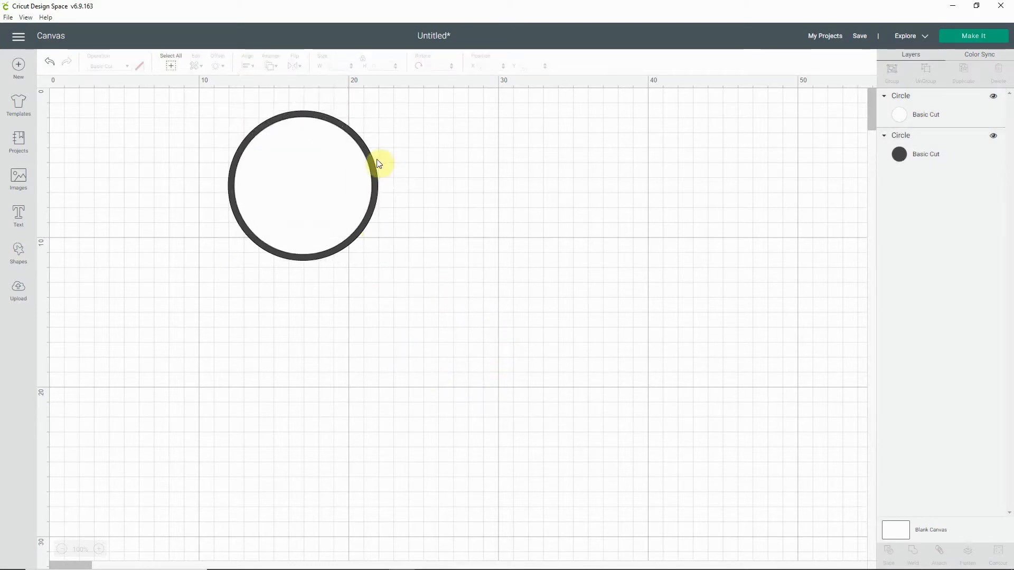
Step: Add a third circle to the canvas and check the inner rings in the reference stamp picture
click(18, 252)
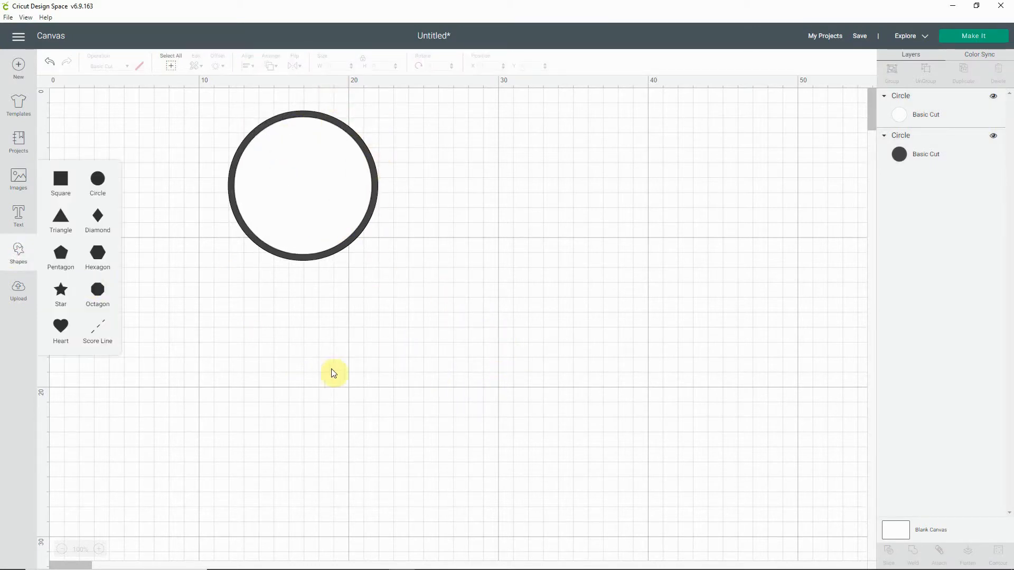
click(98, 181)
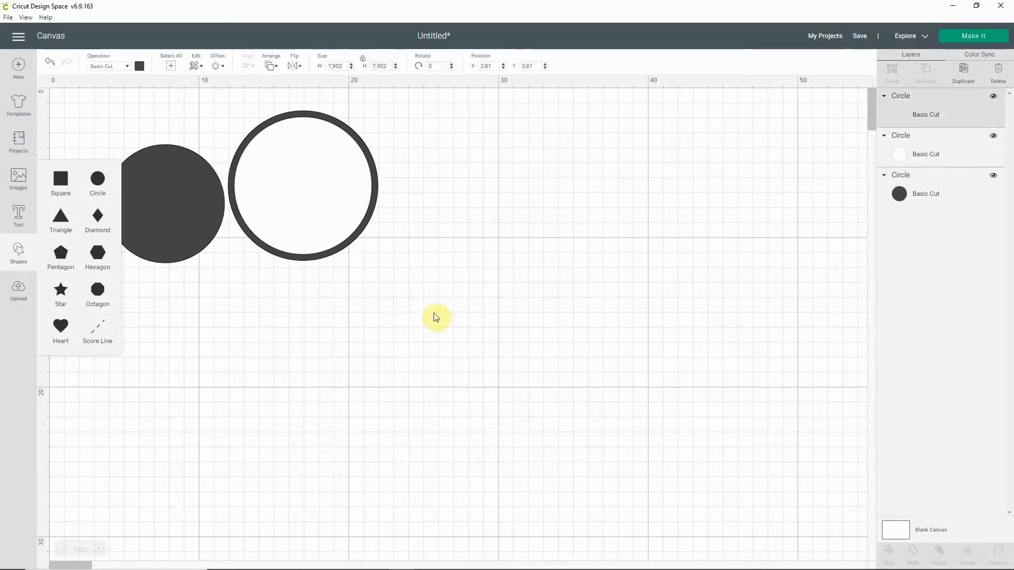
mouse_move(570, 569)
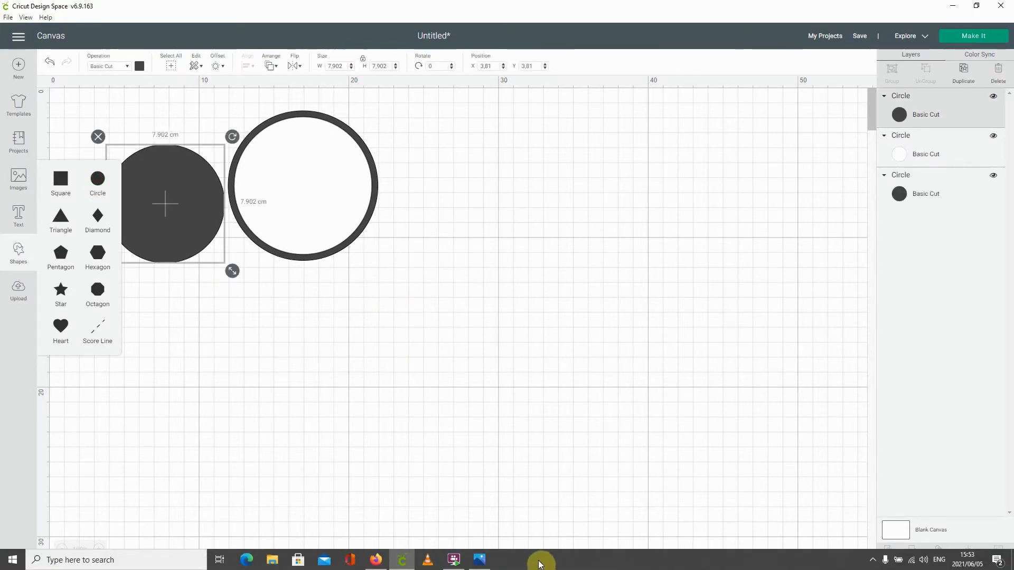
click(484, 562)
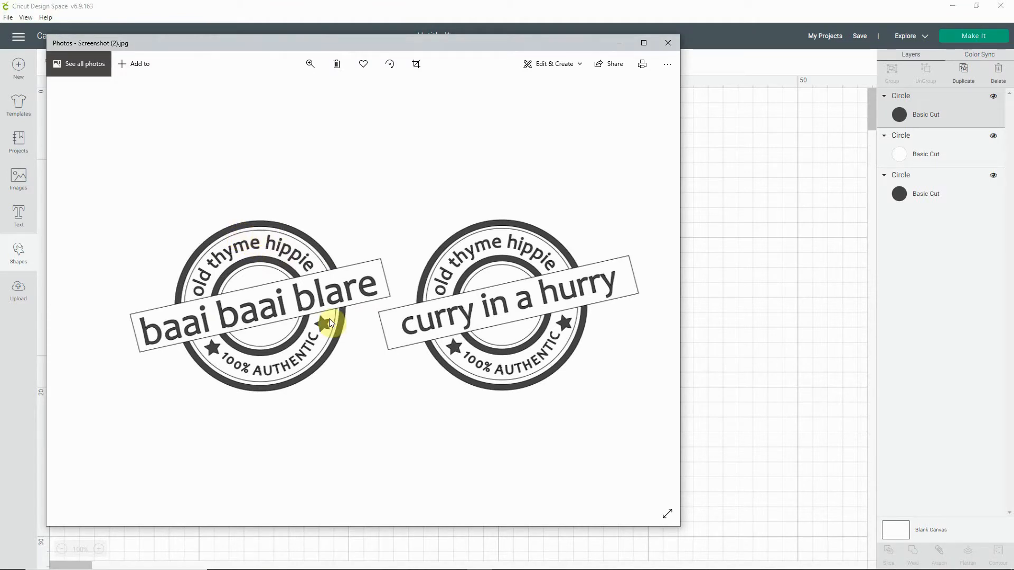
click(731, 348)
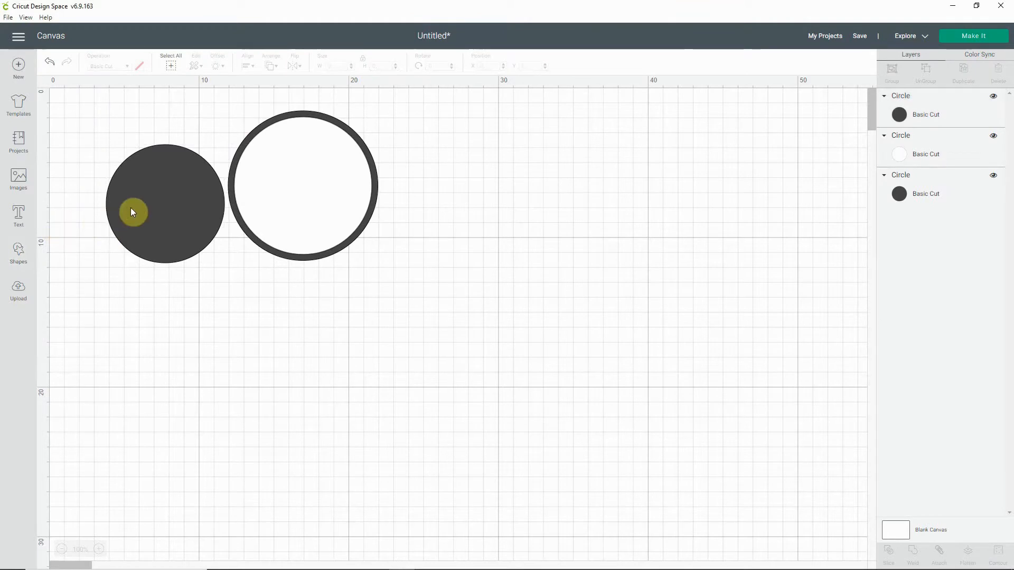
Step: Place the third circle over the white circle and set its width and height to 8.8 cm
click(133, 205)
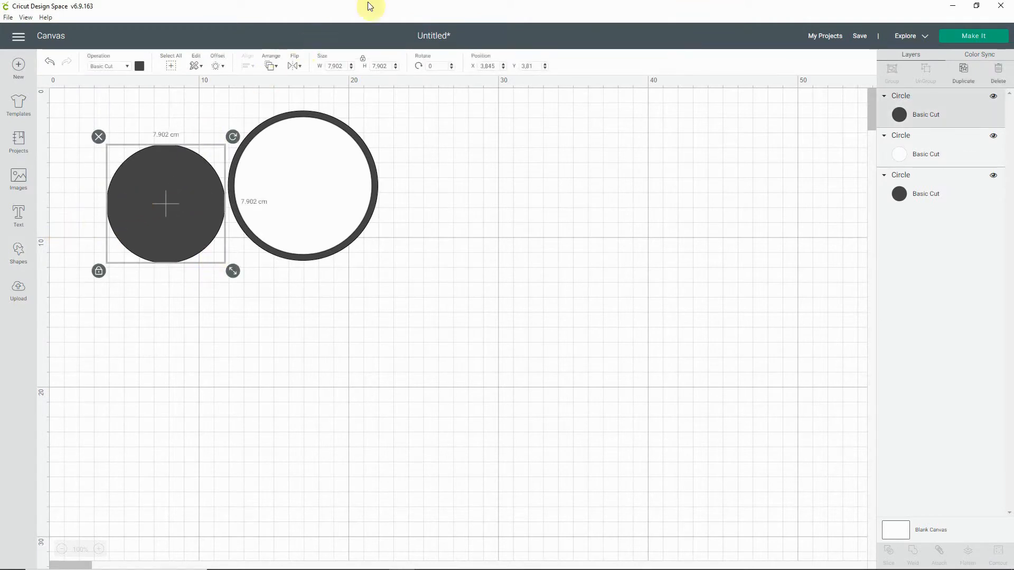
click(395, 64)
click(395, 64)
click(396, 64)
click(396, 64)
click(396, 64)
click(396, 65)
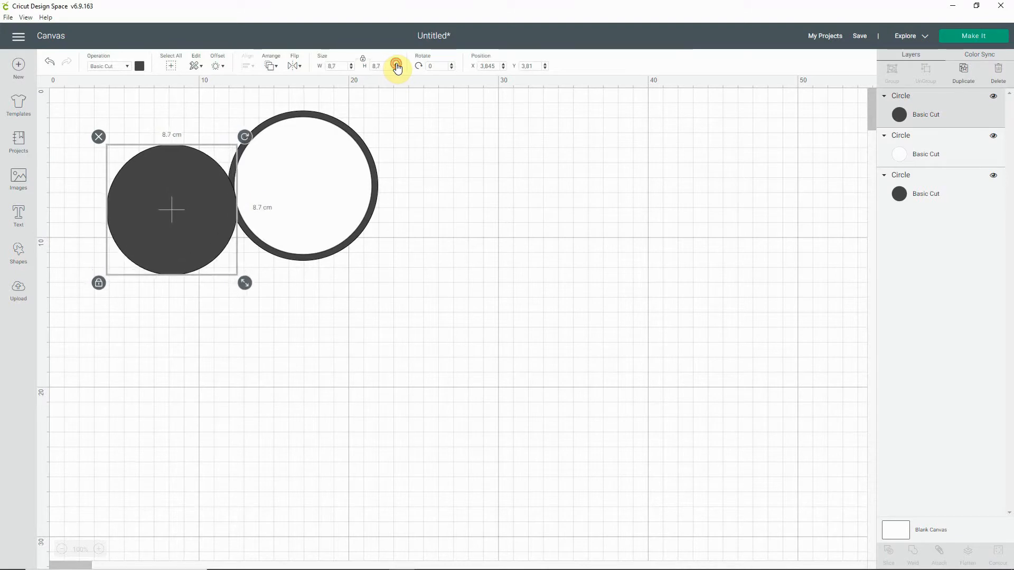
click(397, 64)
click(397, 64)
click(396, 65)
click(396, 65)
click(396, 64)
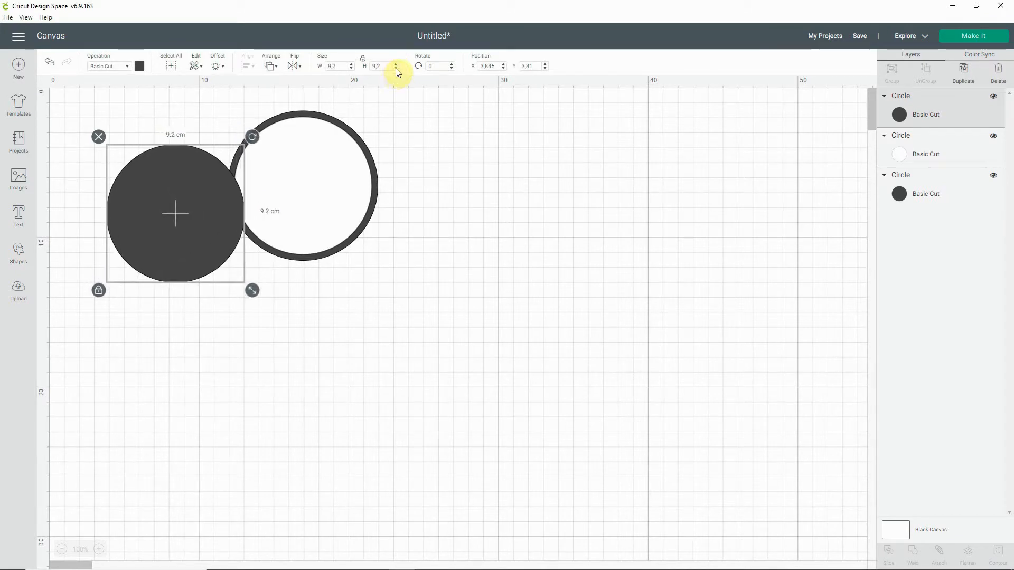
click(396, 68)
click(397, 68)
click(397, 68)
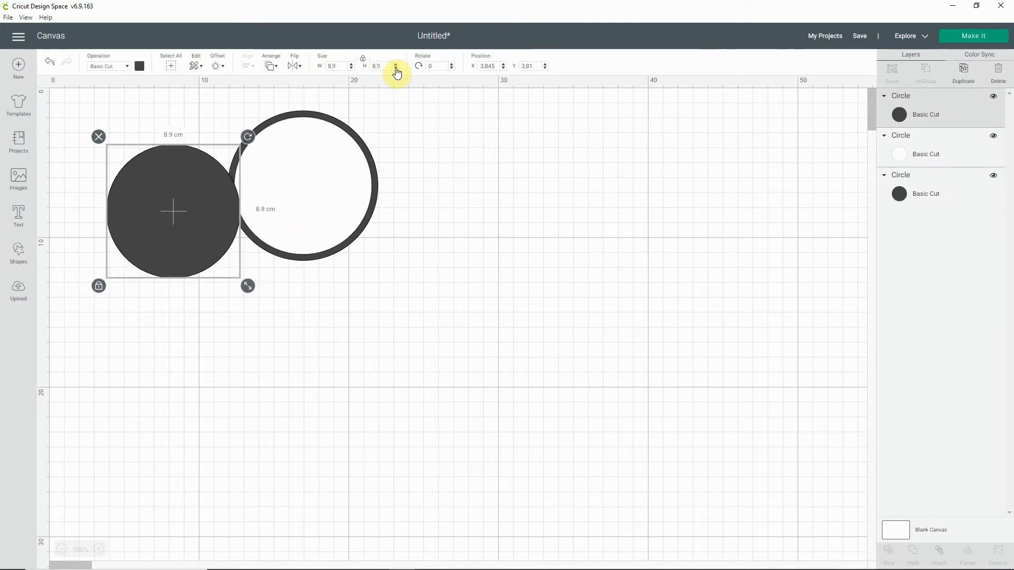
drag(171, 215, 301, 189)
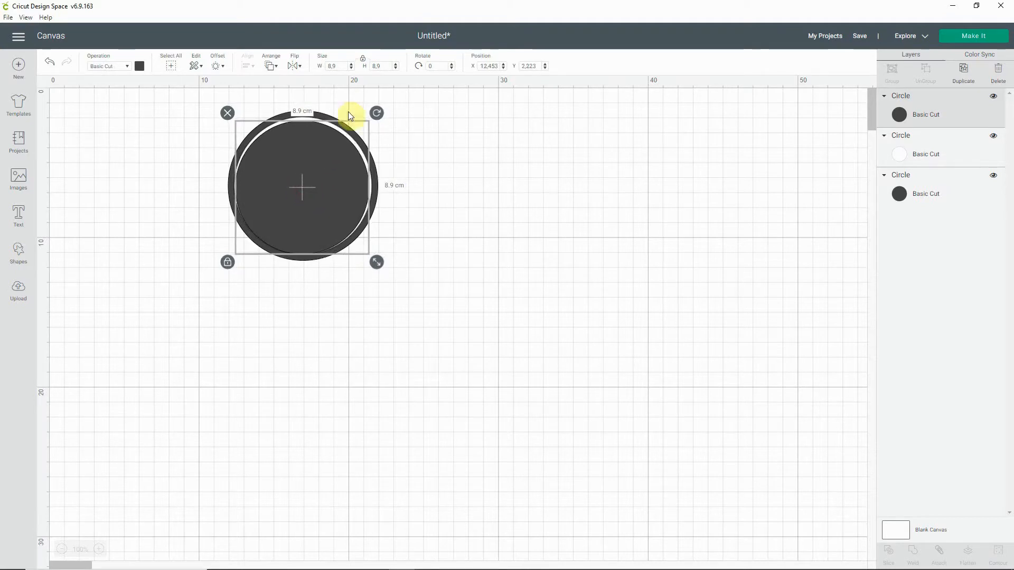
click(396, 68)
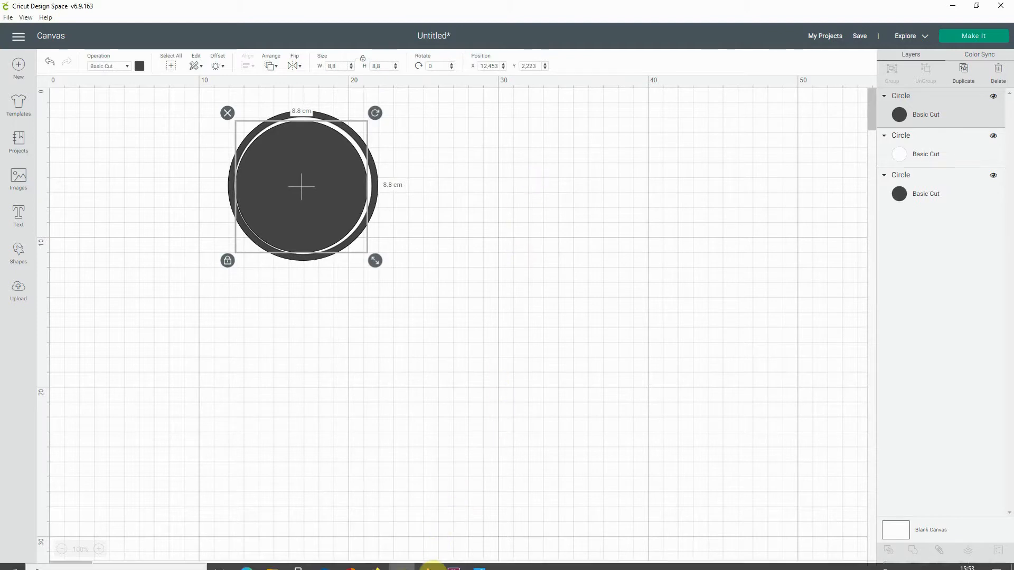
Step: Check the rings in the reference stamp picture, then centre all three circles on each other
click(479, 561)
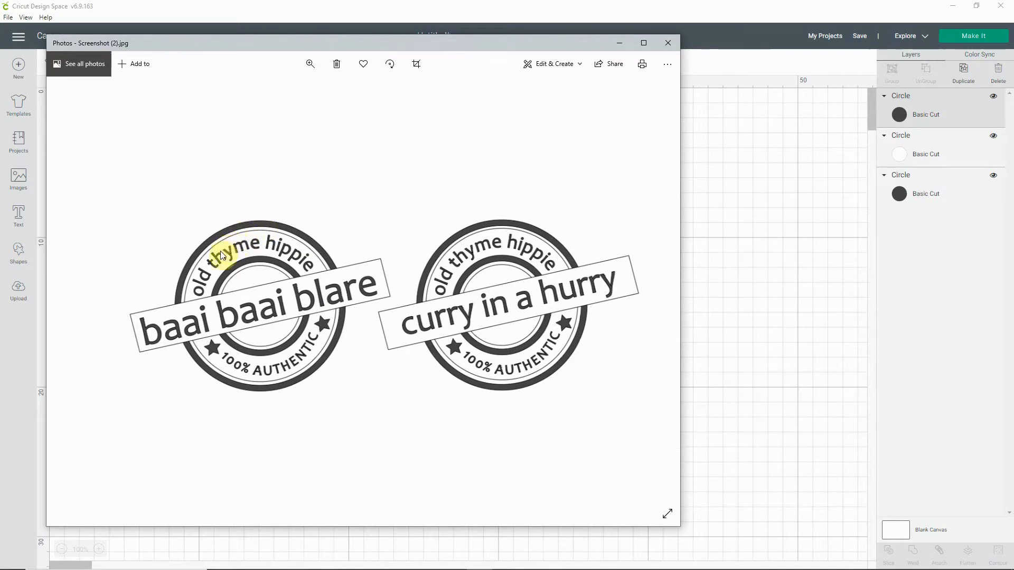
click(380, 548)
drag(405, 127, 335, 179)
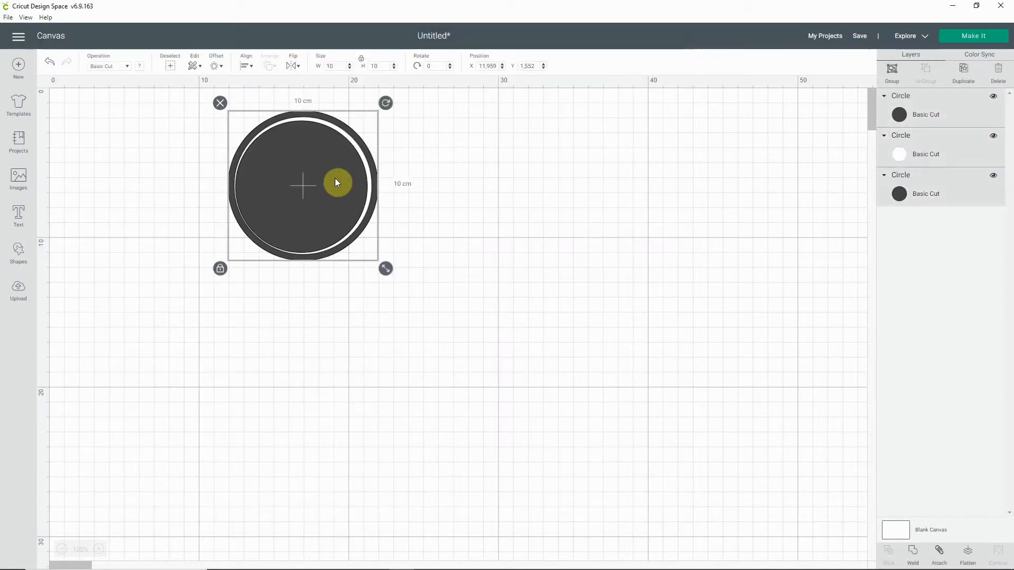
click(247, 65)
click(277, 179)
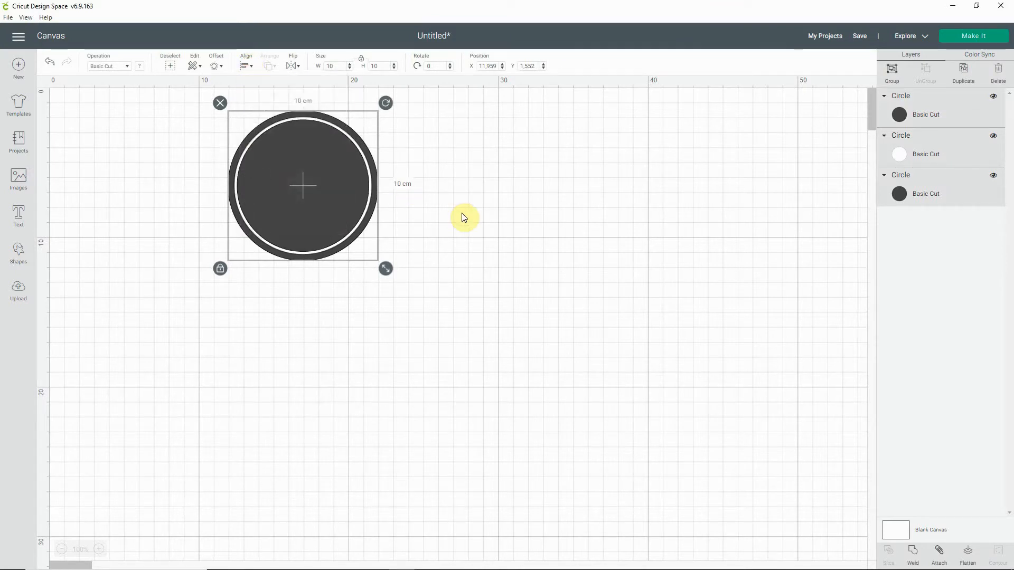
Step: Change the 8.8 cm circle's material colour to white and deselect it
click(306, 169)
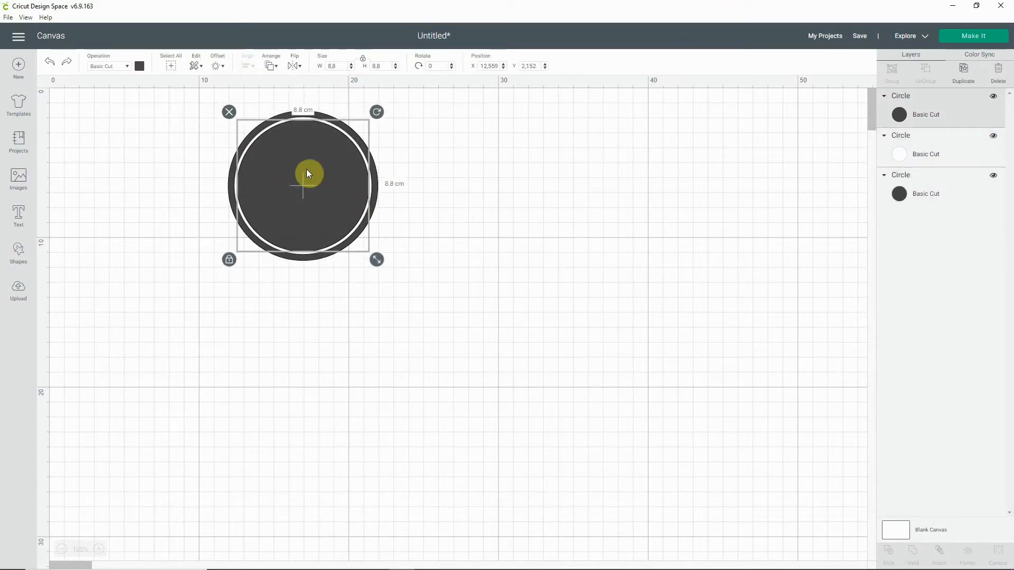
right_click(306, 170)
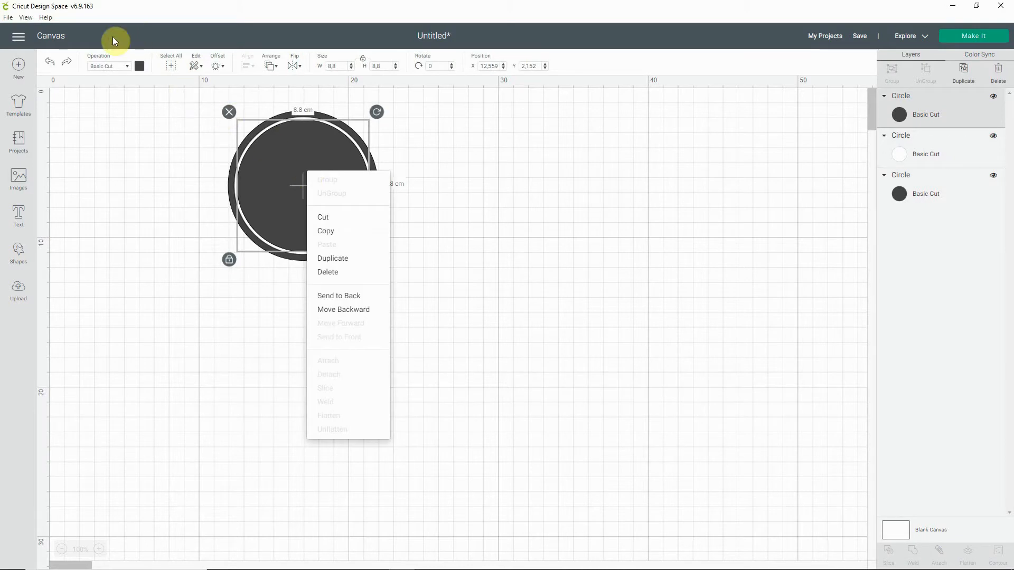
click(140, 67)
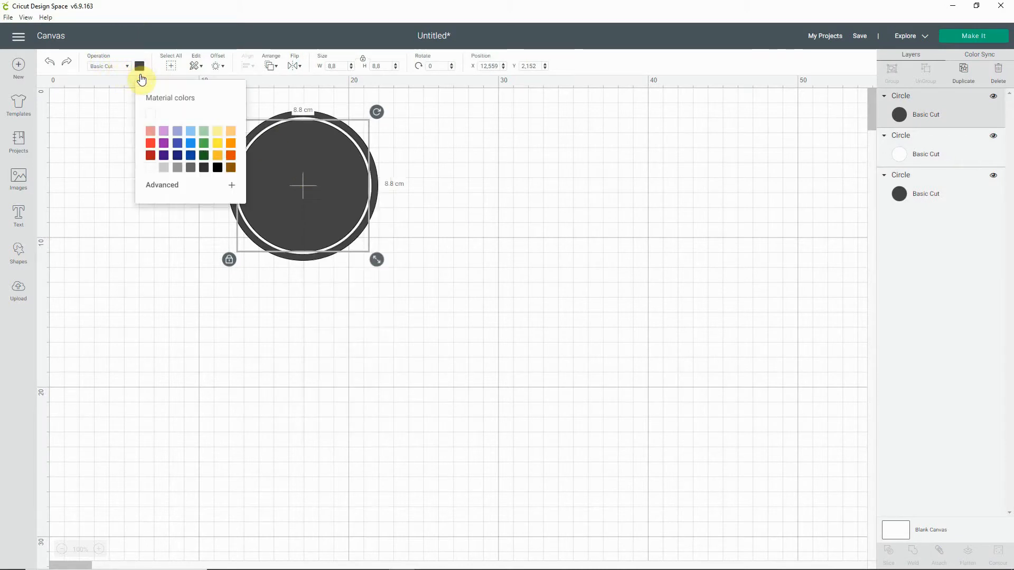
click(150, 168)
click(479, 200)
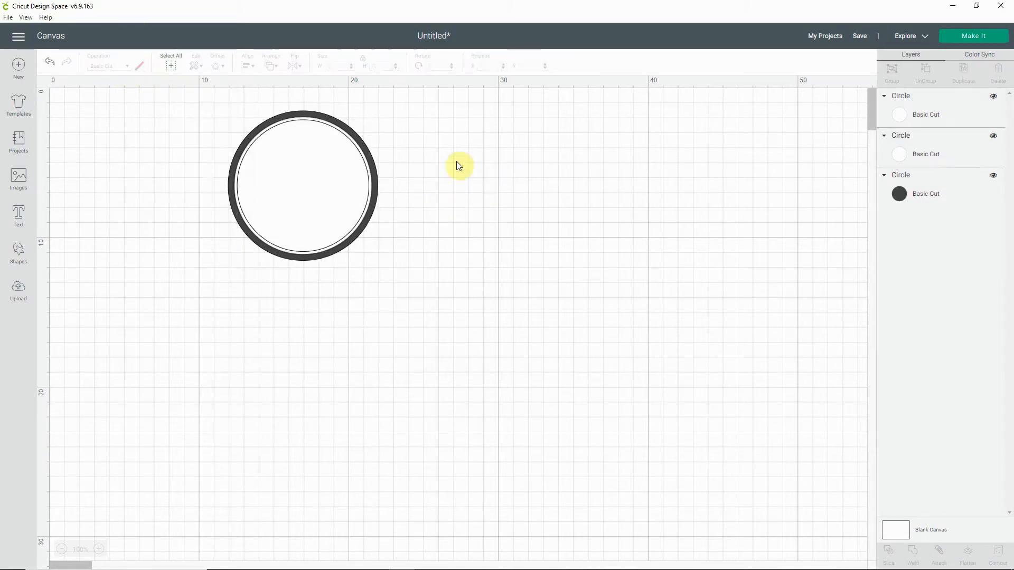
Step: Check the inner ring in the reference stamp picture and add a fourth circle to the canvas
mouse_move(476, 568)
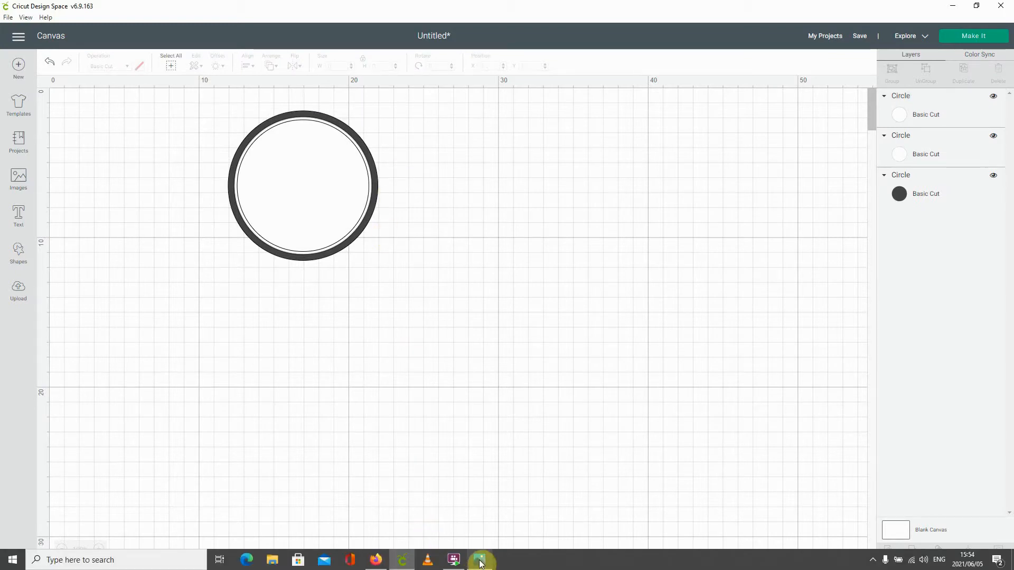
mouse_move(479, 549)
click(467, 515)
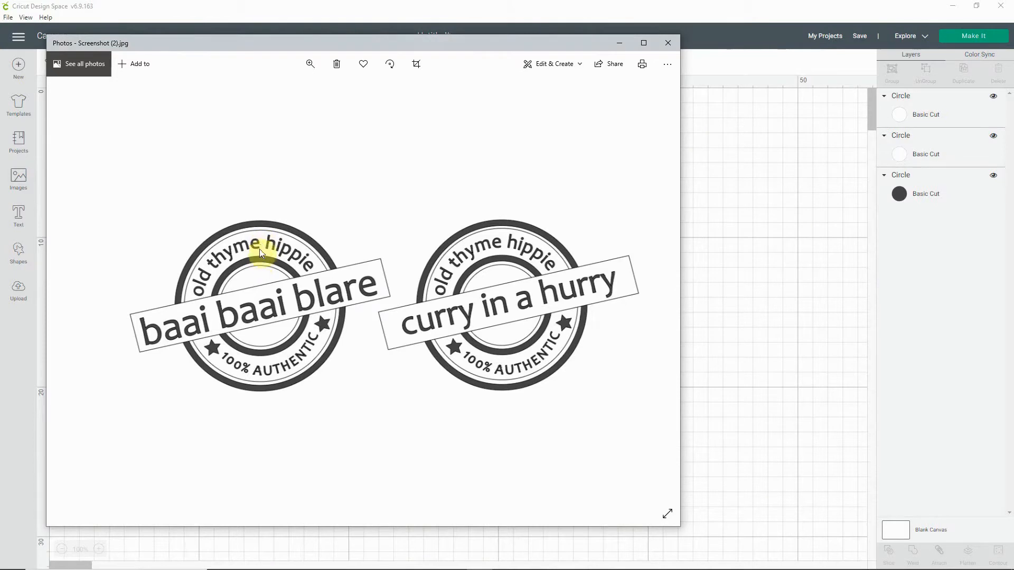
click(715, 349)
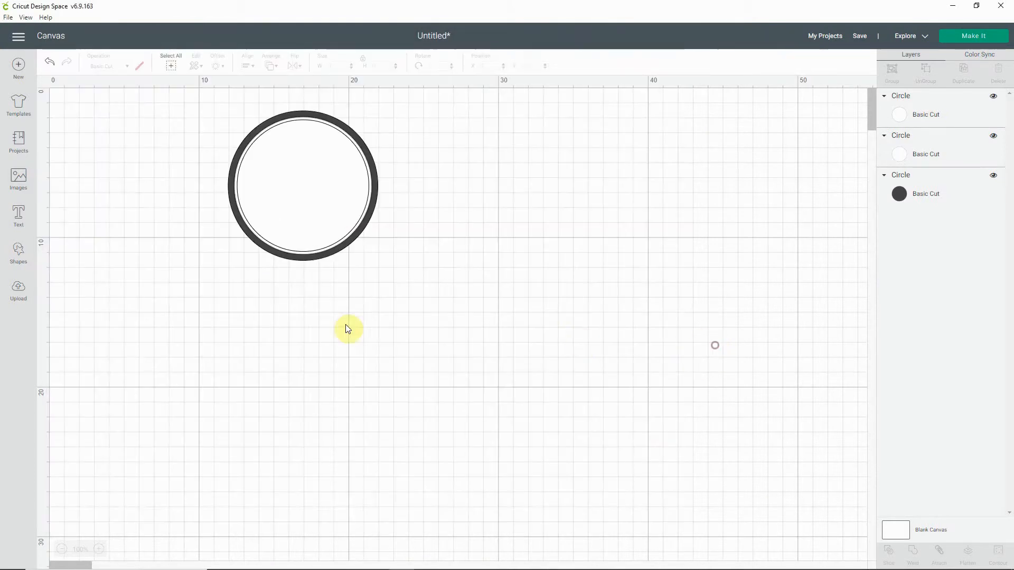
click(16, 254)
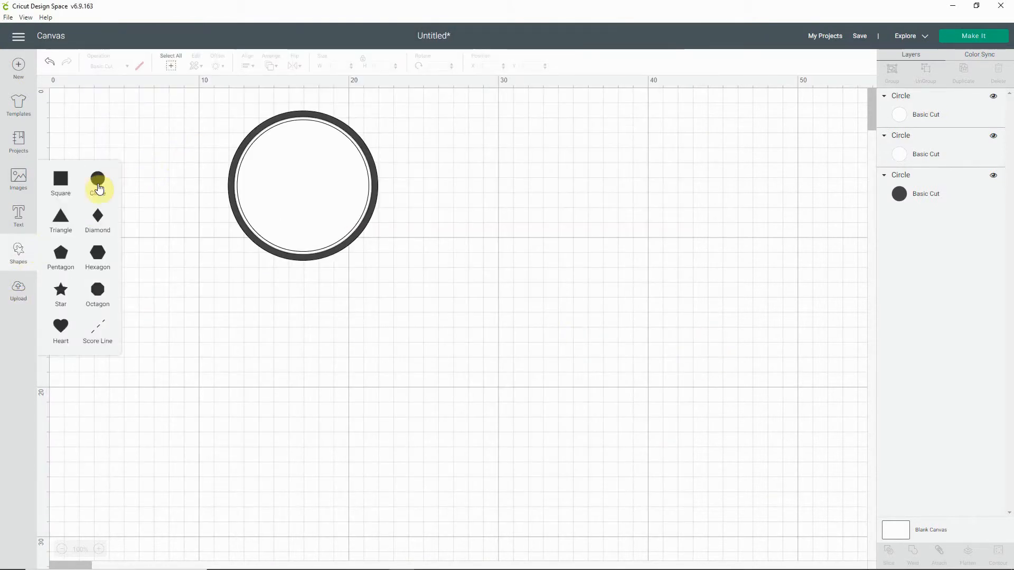
click(99, 182)
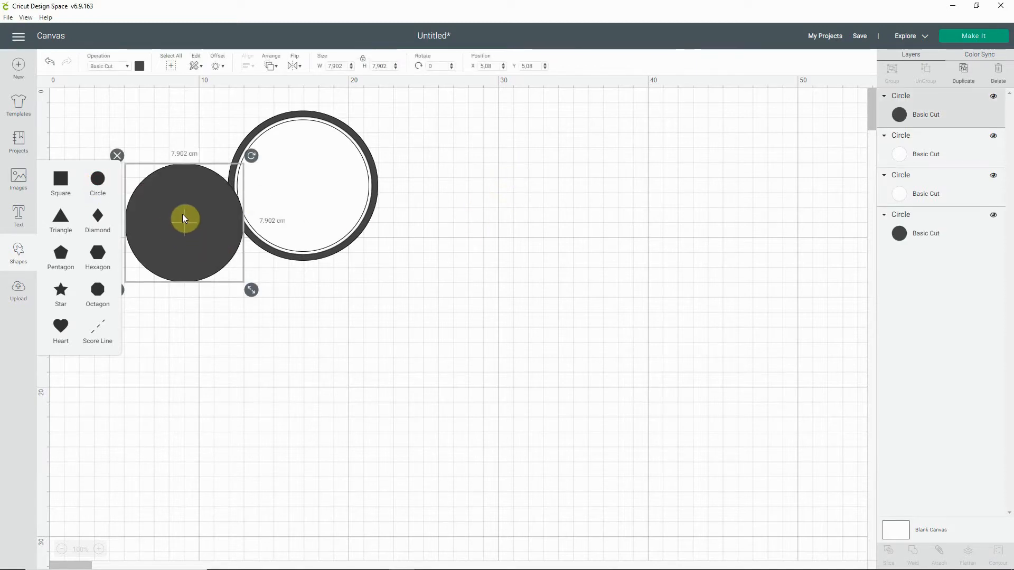
Step: Place the fourth circle inside the white circles and set its width and height to 7 cm
drag(183, 217, 304, 182)
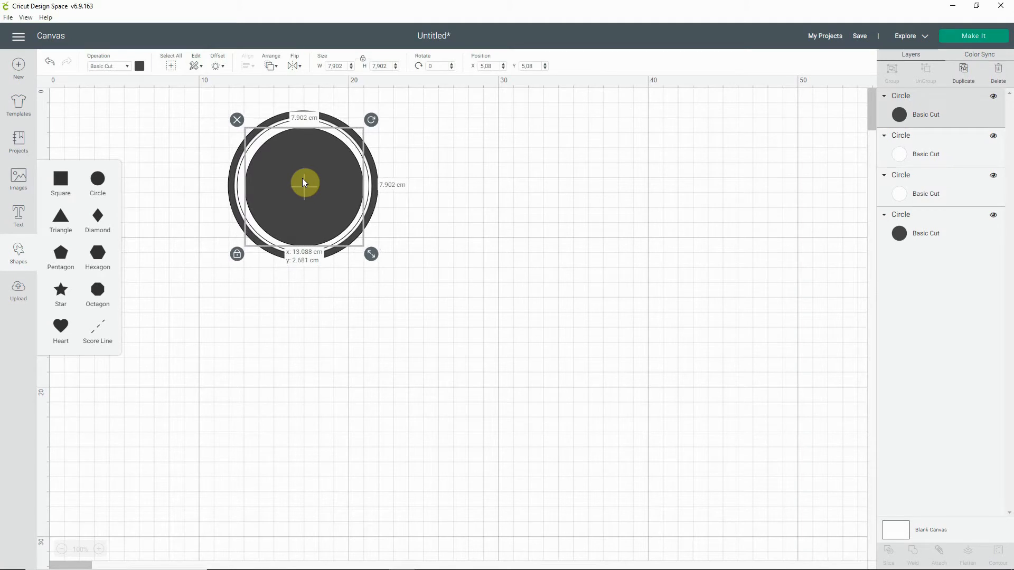
click(396, 68)
click(396, 68)
click(395, 69)
click(395, 68)
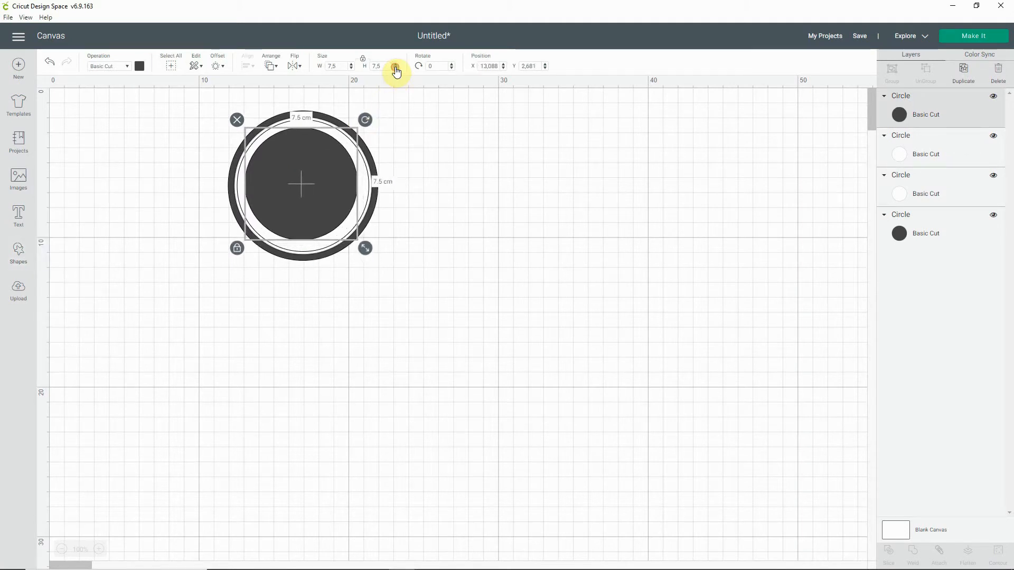
click(396, 68)
click(396, 68)
click(395, 68)
click(396, 68)
click(396, 68)
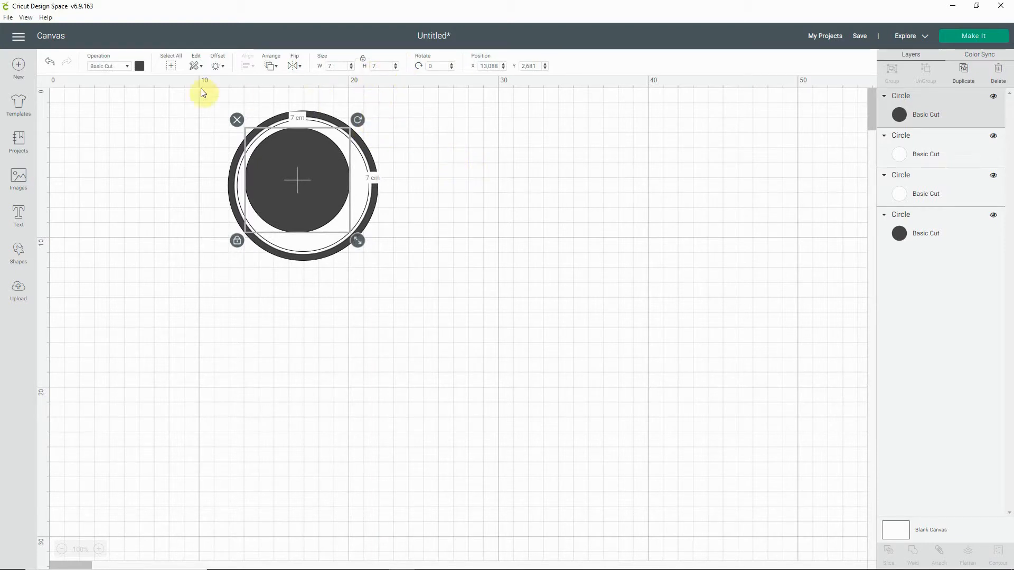
Step: Change the fourth circle's material colour to white and deselect it
click(138, 66)
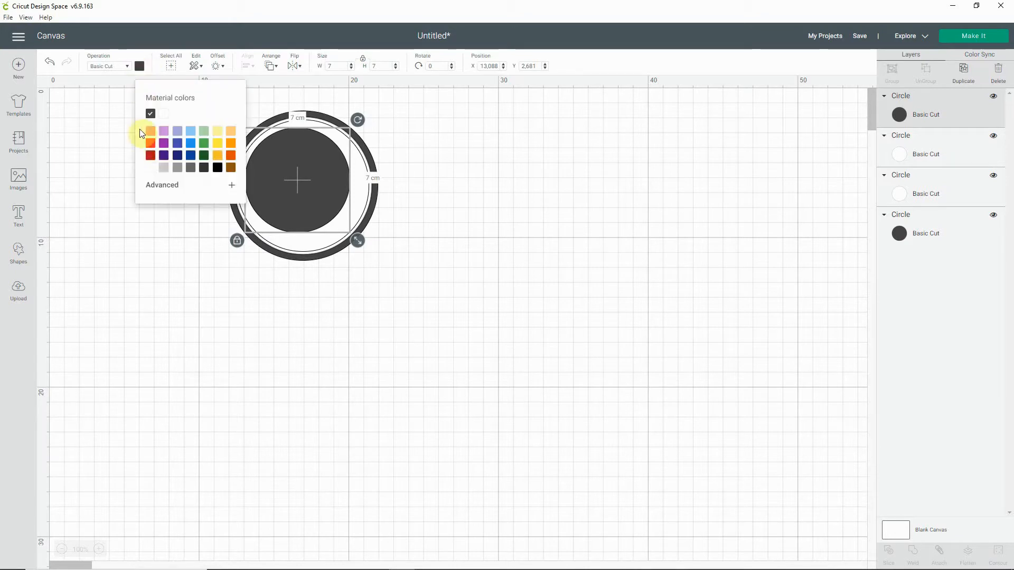
click(150, 167)
click(520, 166)
Step: Select all four circles, centre them on each other and deselect them
drag(409, 121, 309, 177)
click(246, 64)
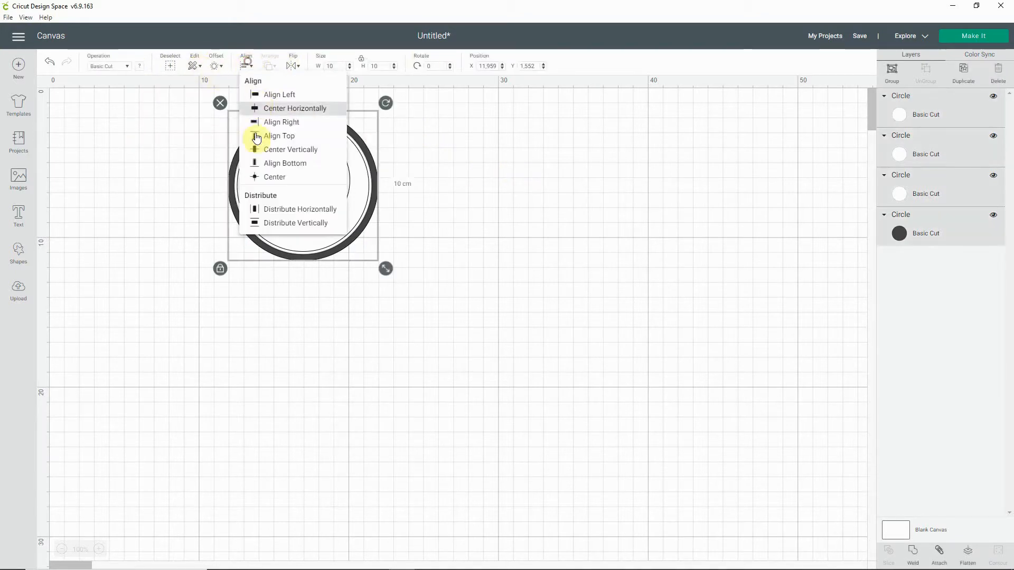
click(272, 176)
click(510, 262)
Step: Set the innermost circle's width and height to 6.5 cm
click(317, 201)
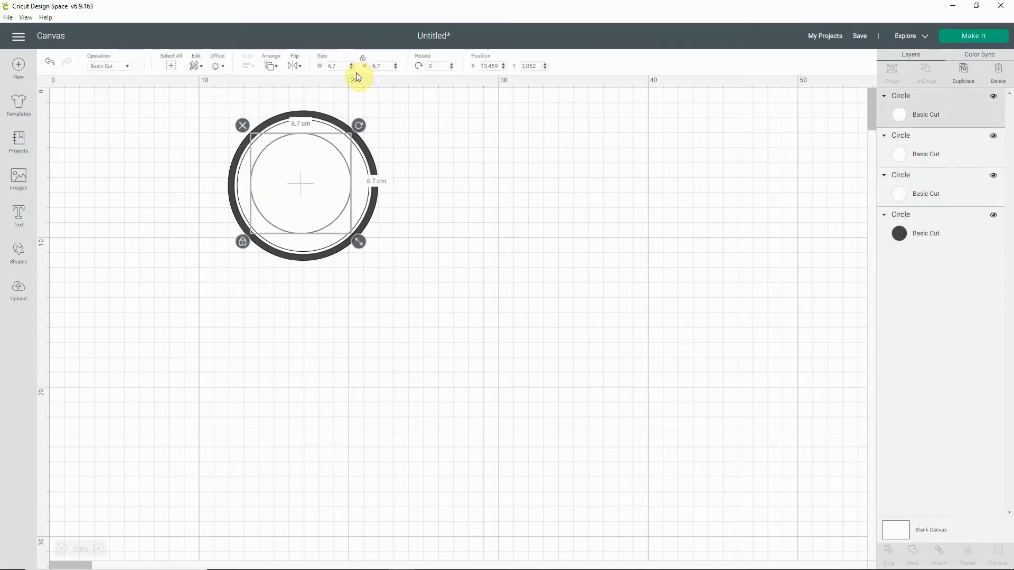
click(351, 68)
click(350, 67)
click(351, 68)
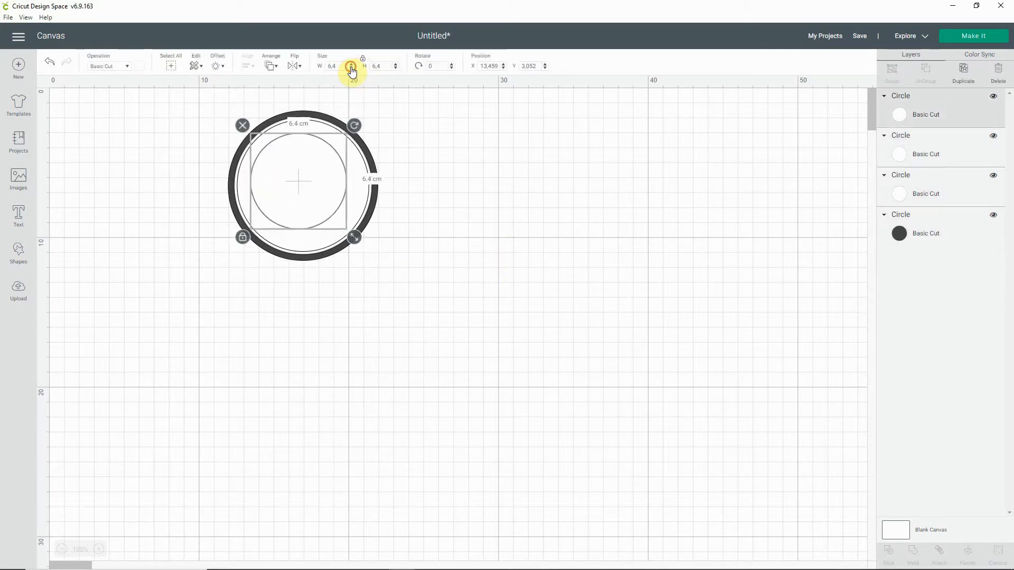
click(351, 64)
click(449, 151)
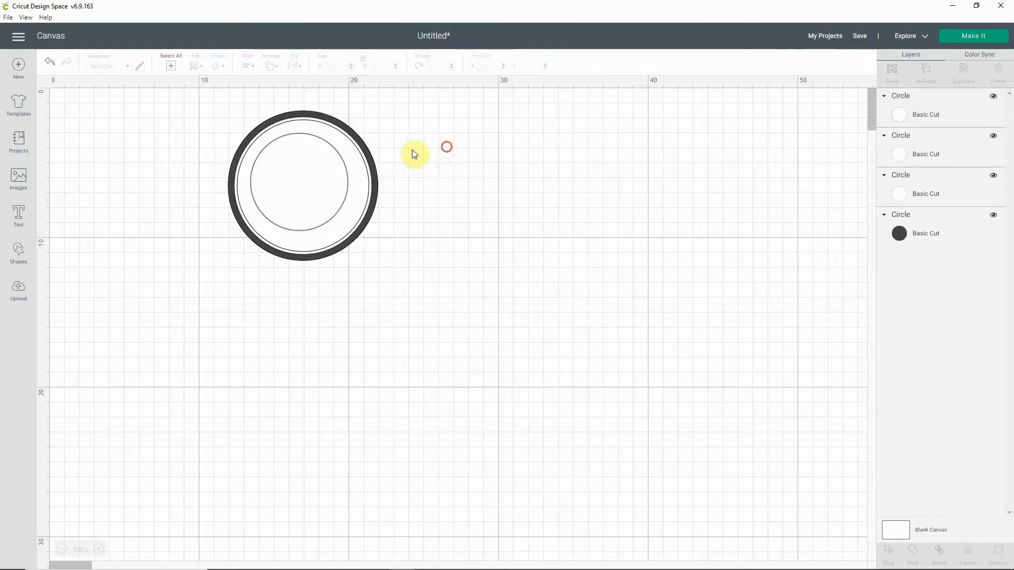
Step: Centre all four circles on each other again and clear the selection
click(402, 118)
drag(402, 118, 328, 173)
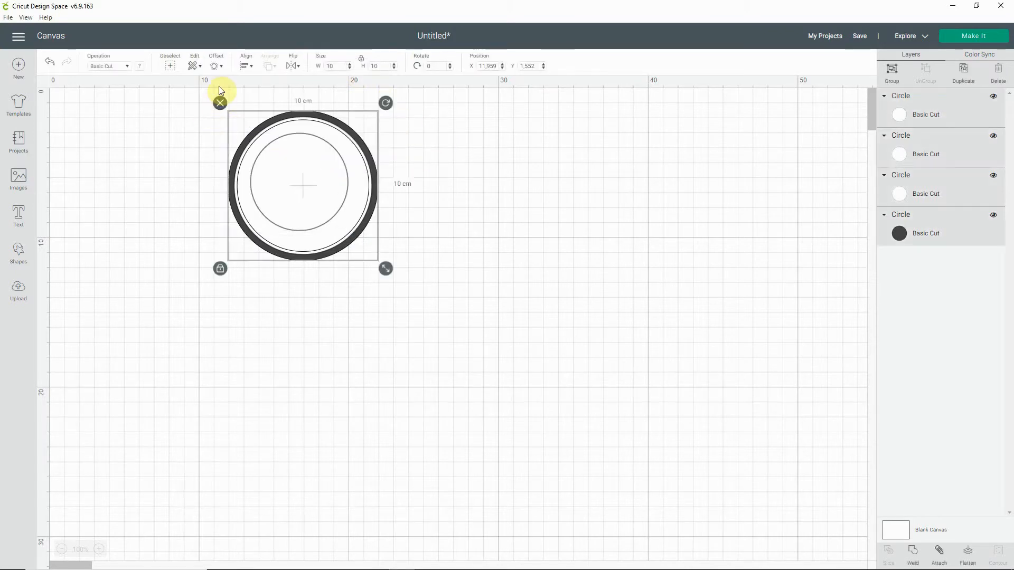
click(248, 66)
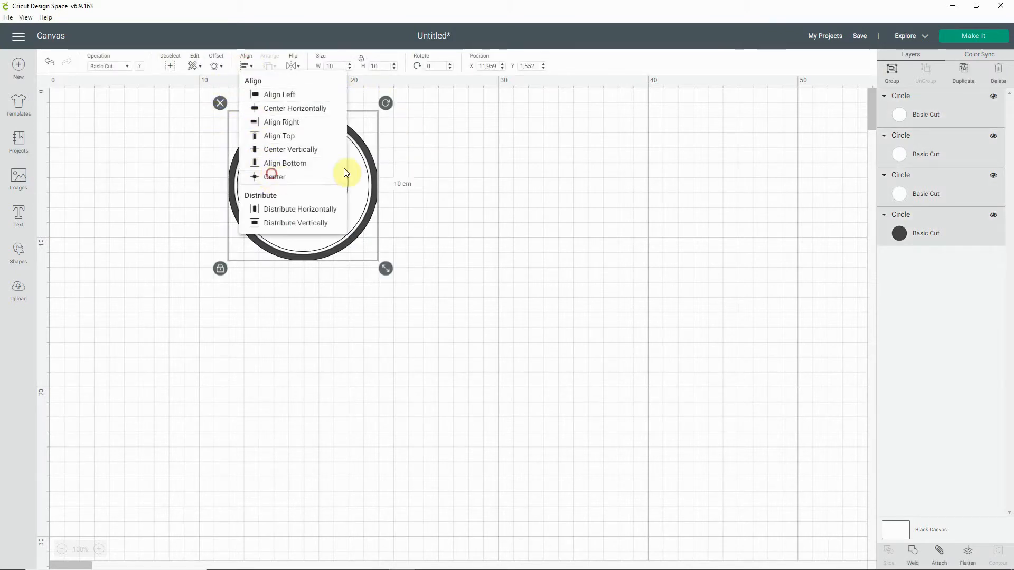
click(344, 175)
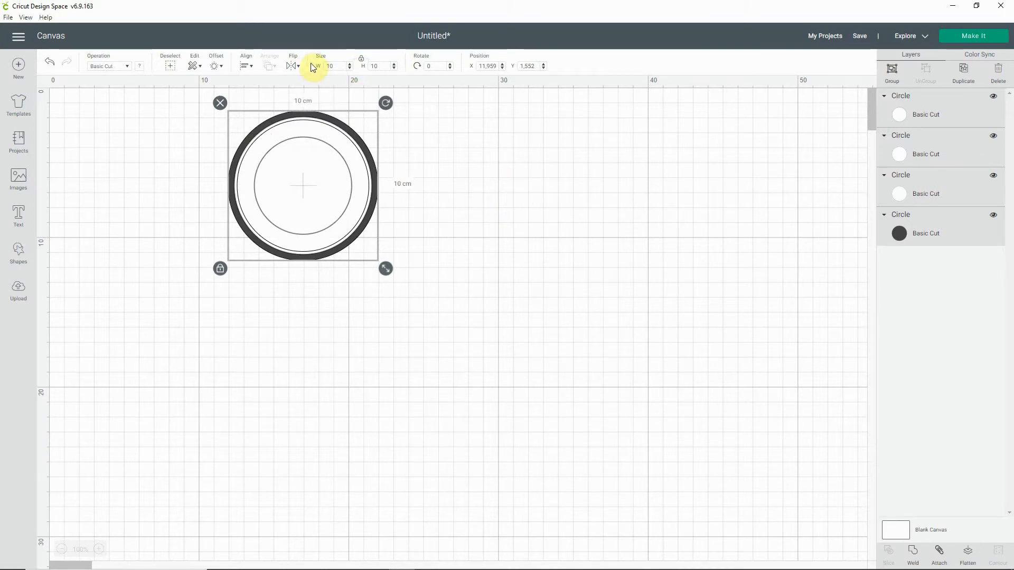
click(538, 145)
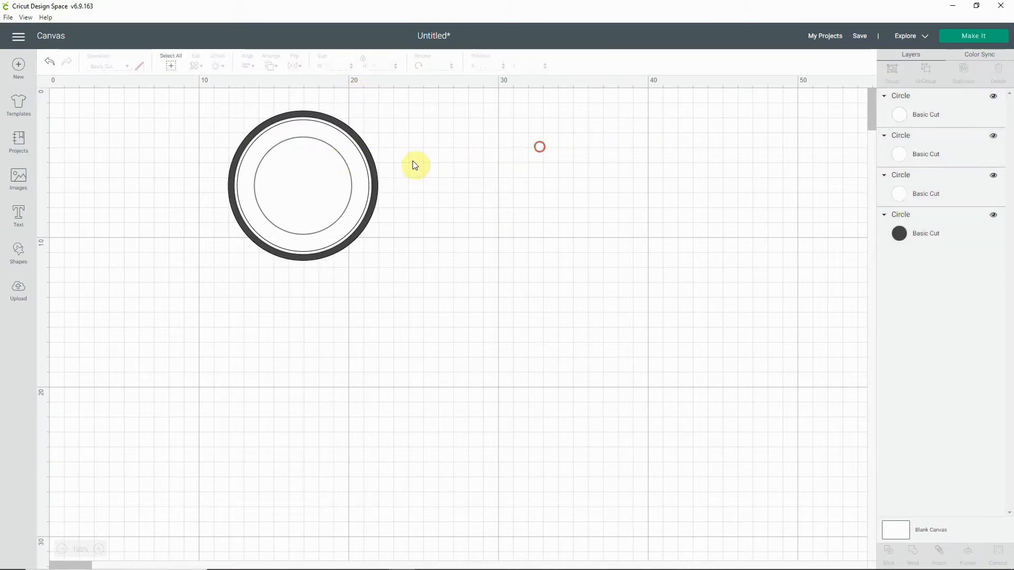
Step: Reduce the innermost circle's width and height to 5.8 cm
click(305, 179)
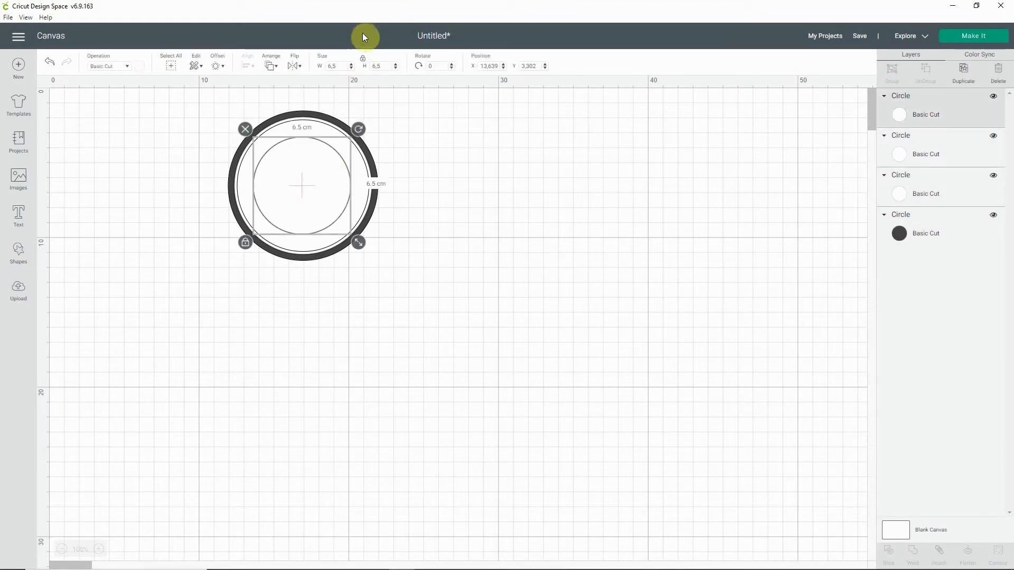
click(351, 68)
click(351, 68)
click(351, 69)
click(351, 68)
click(351, 68)
click(351, 68)
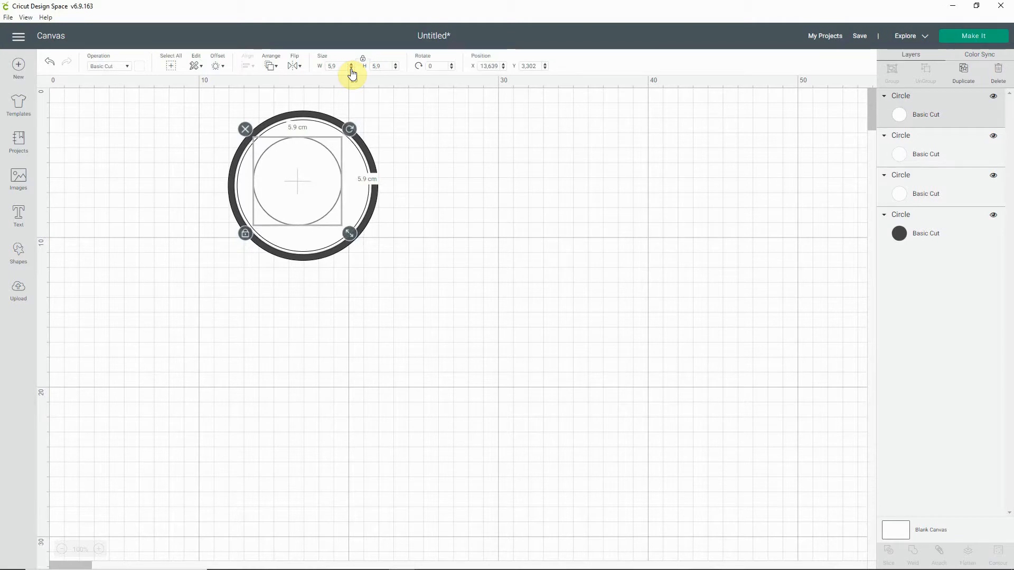
click(464, 131)
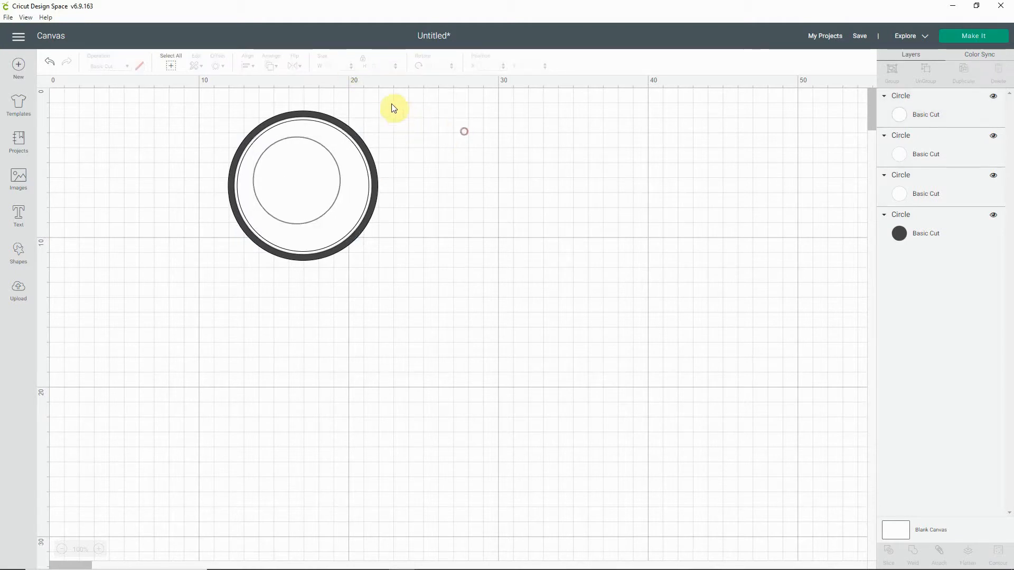
Step: Centre the resized inner circle with the other three and compare the rings with the reference stamp picture
drag(389, 101, 299, 133)
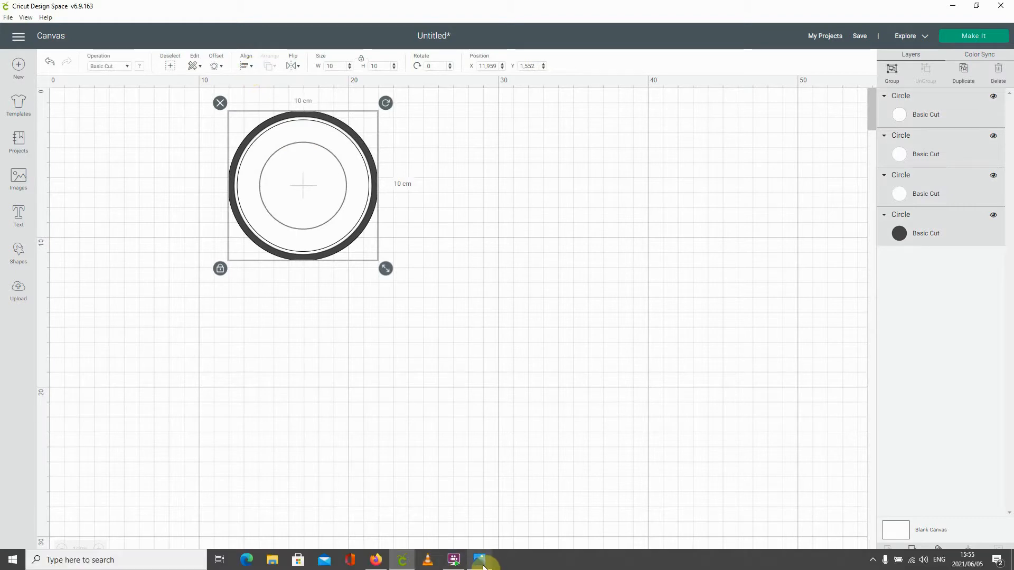
click(481, 562)
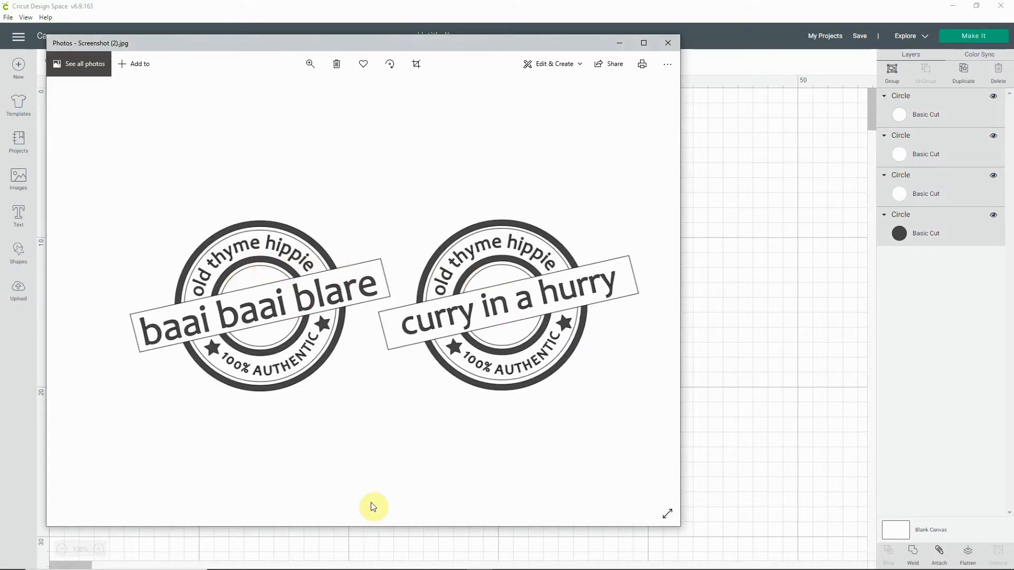
click(751, 258)
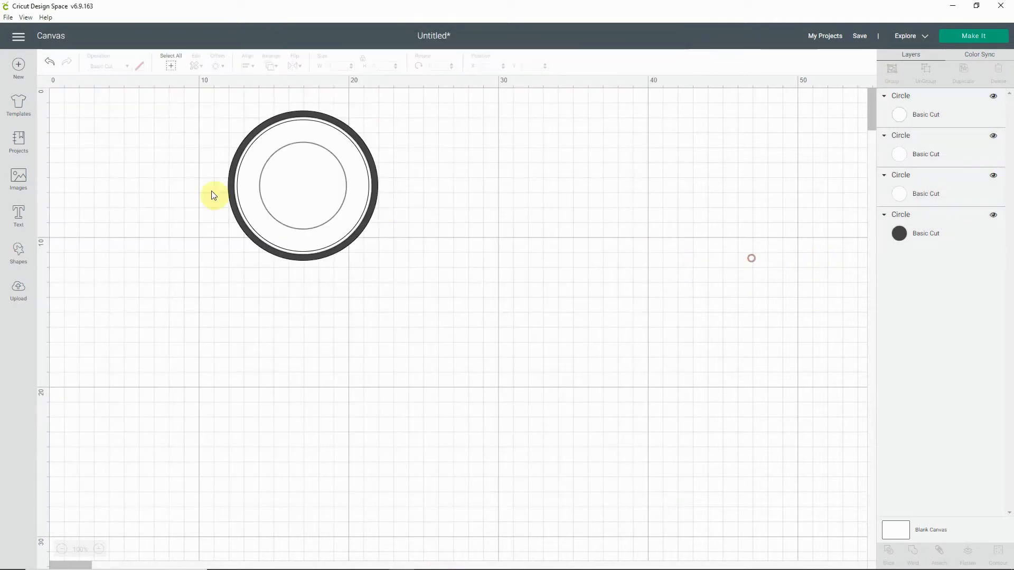
Step: Add a fifth circle, set its width and height to 5.2 cm, and place it inside the innermost white circle
click(19, 258)
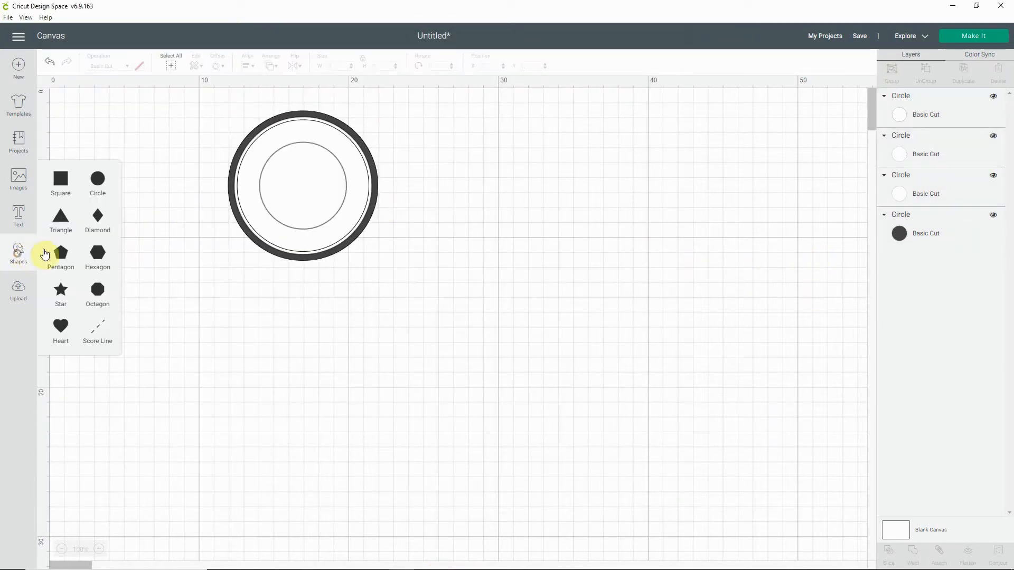
click(100, 189)
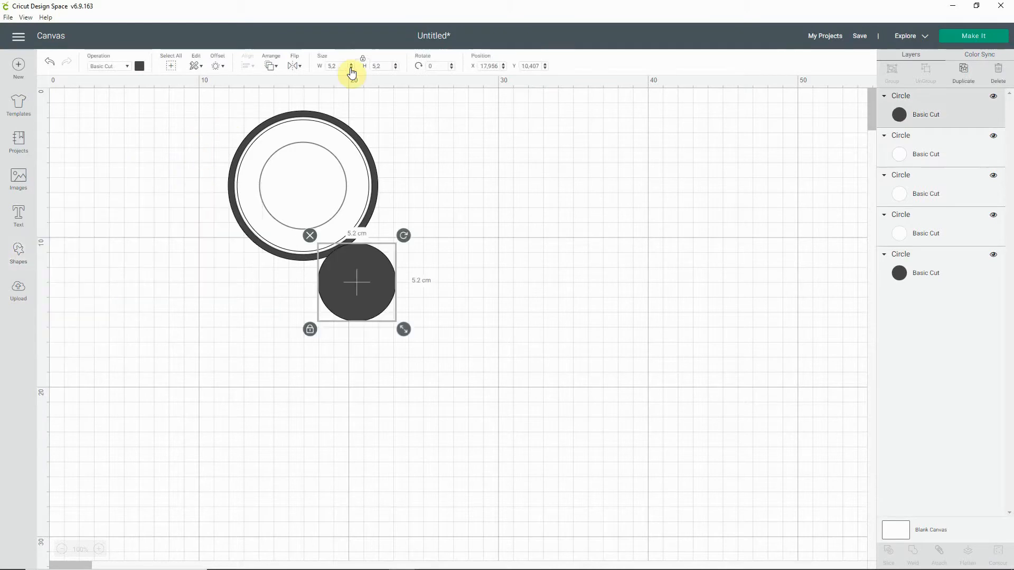
click(351, 68)
click(351, 64)
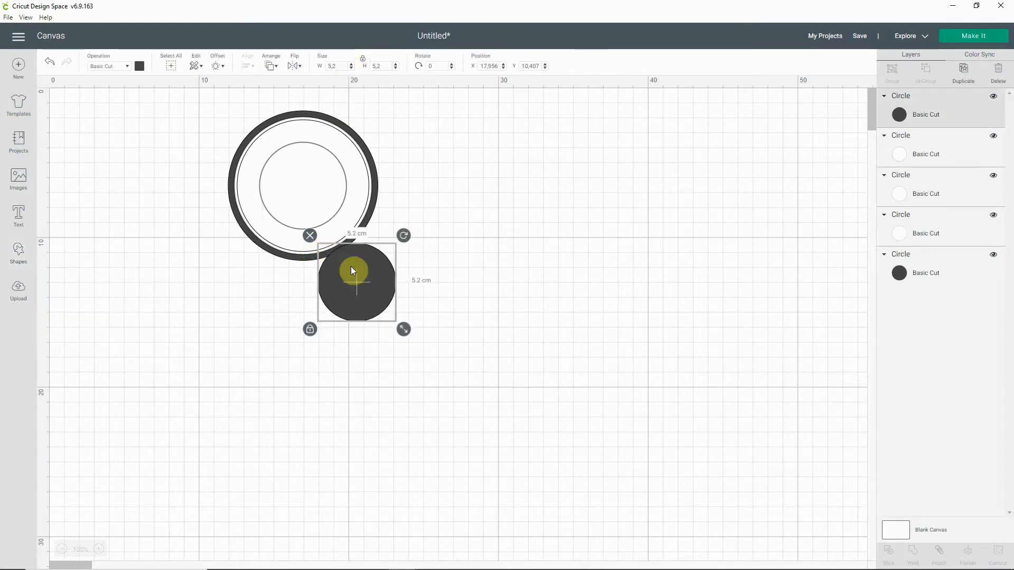
drag(351, 266, 298, 189)
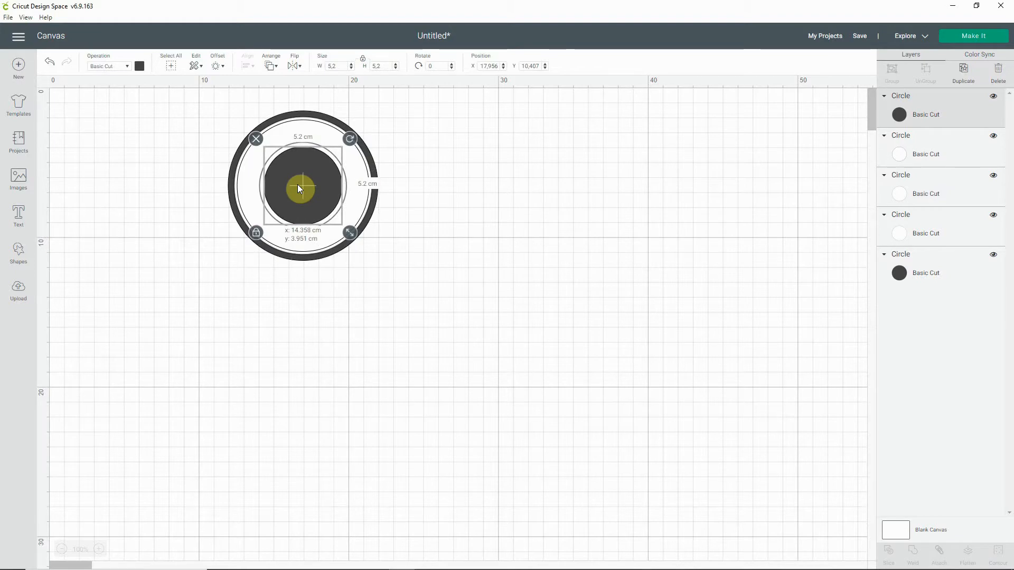
Step: Move the 5.2 cm circle outside the rings and recolour the exposed 5.8 cm circle dark grey
drag(298, 186, 473, 236)
click(307, 187)
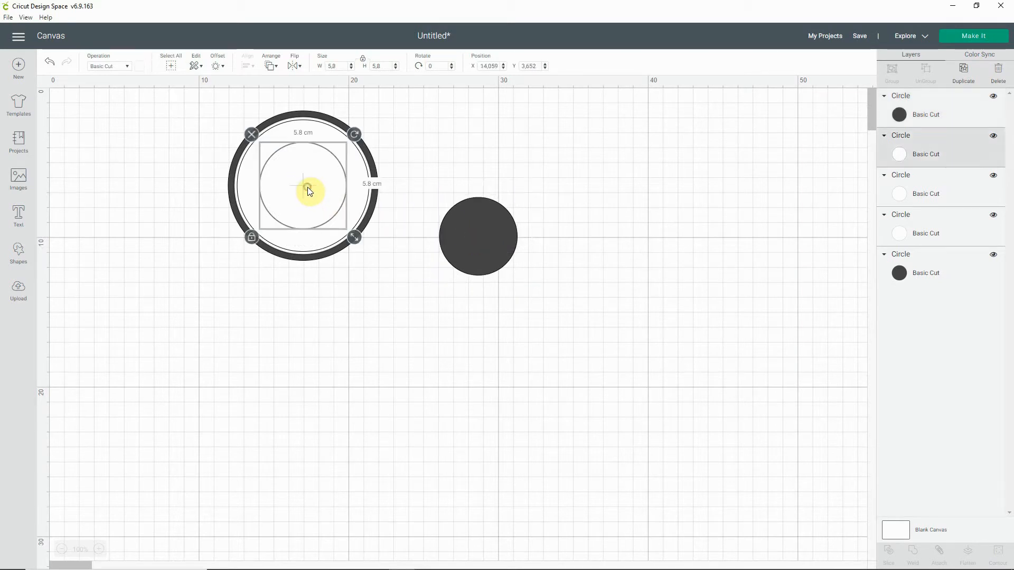
click(138, 67)
click(150, 114)
click(291, 314)
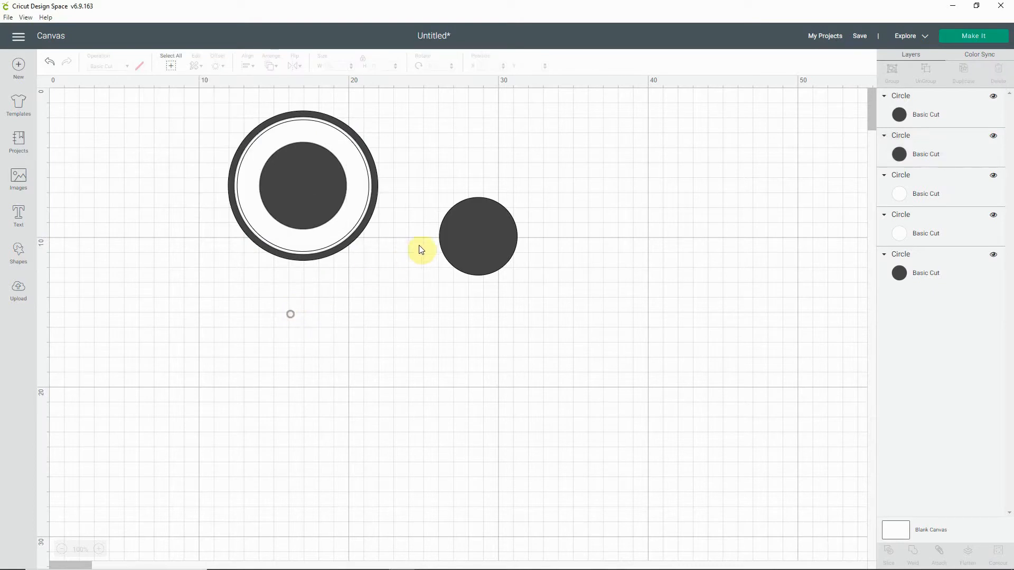
Step: Place the 5.2 cm circle back inside the dark 5.8 cm circle and colour it white
drag(469, 229, 294, 182)
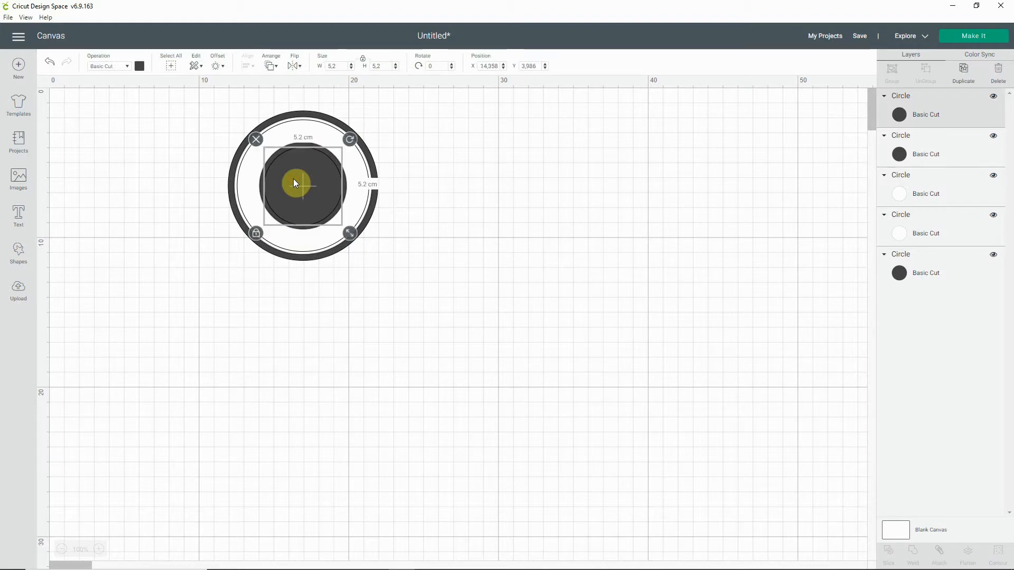
click(139, 66)
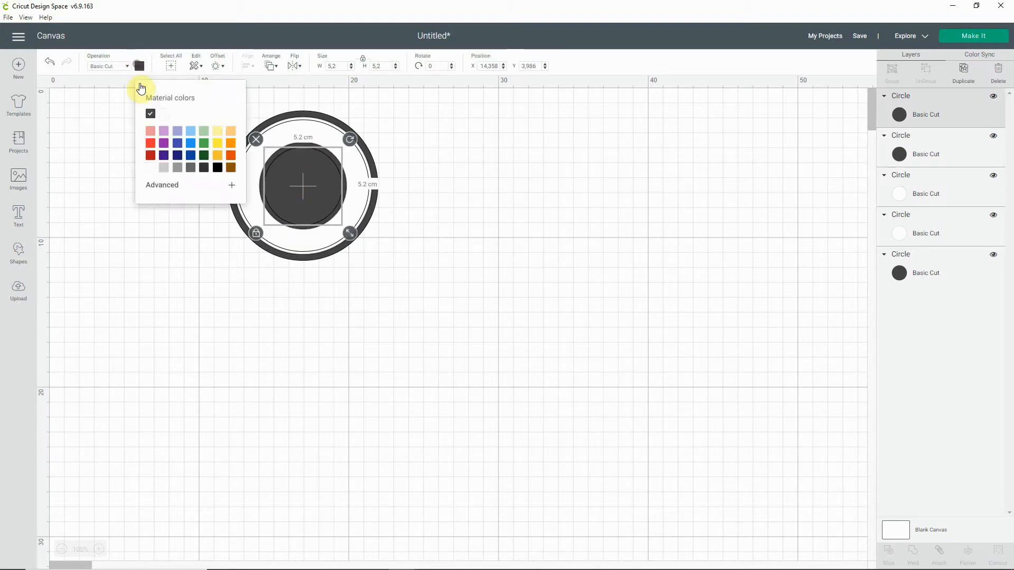
click(149, 169)
click(414, 214)
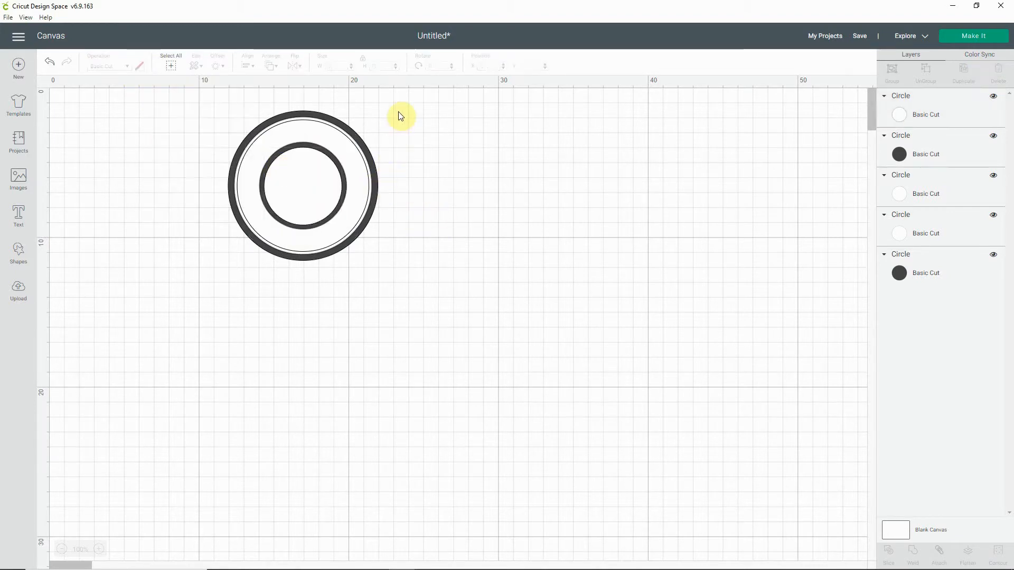
Step: Examine the size of each concentric circle by selecting the circles one by one
click(337, 127)
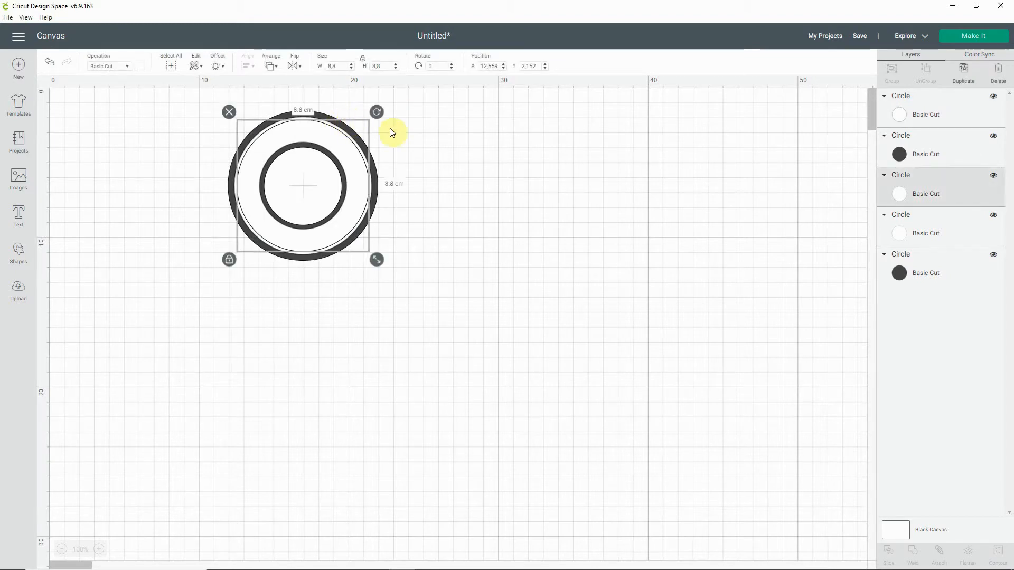
click(444, 143)
click(352, 127)
click(541, 155)
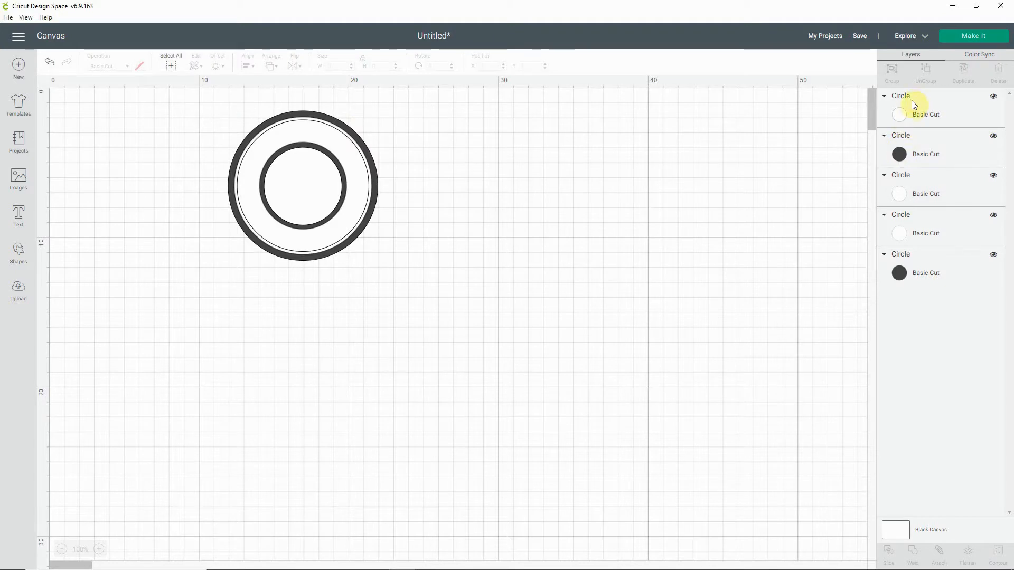
click(904, 274)
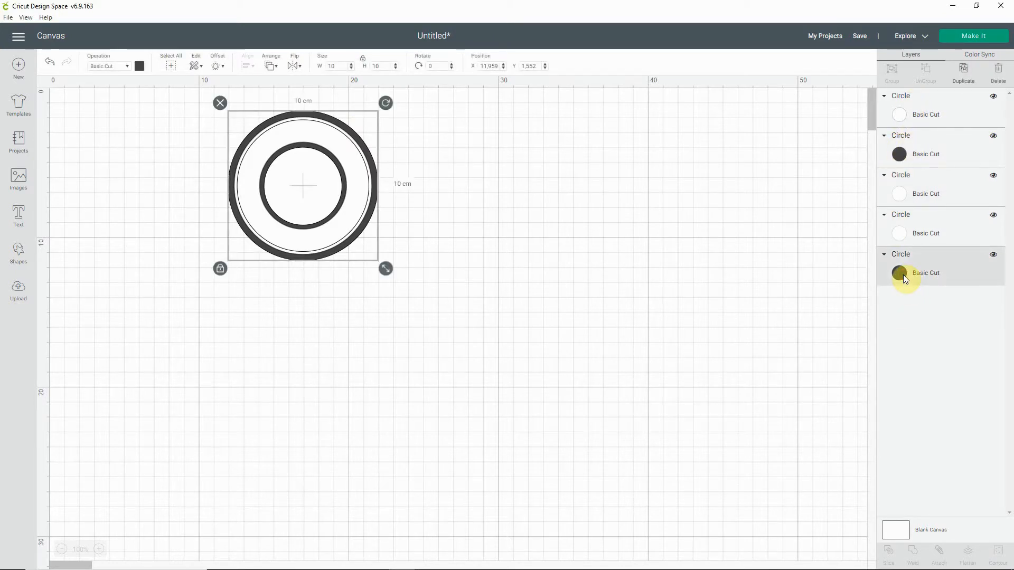
click(902, 237)
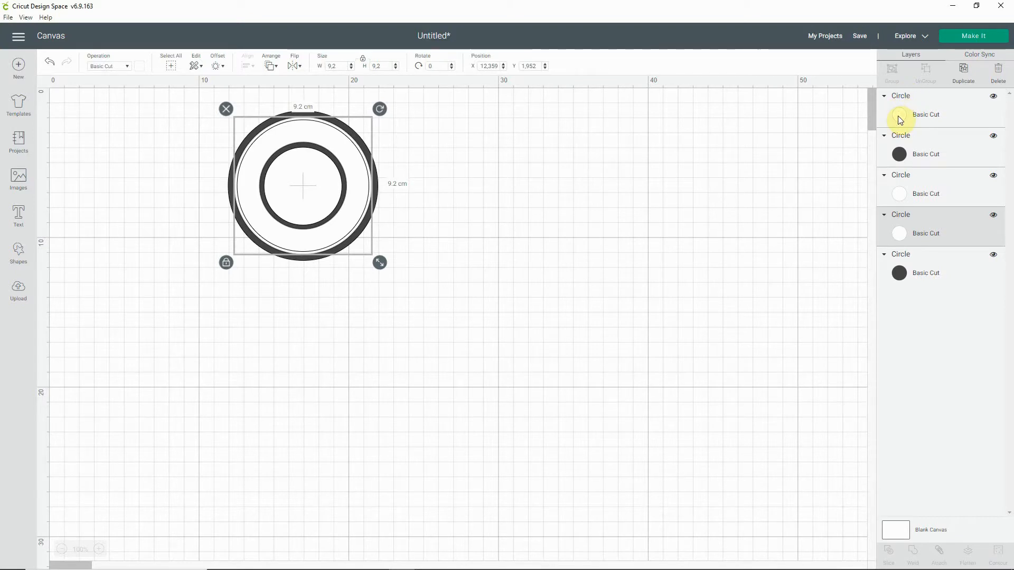
click(898, 157)
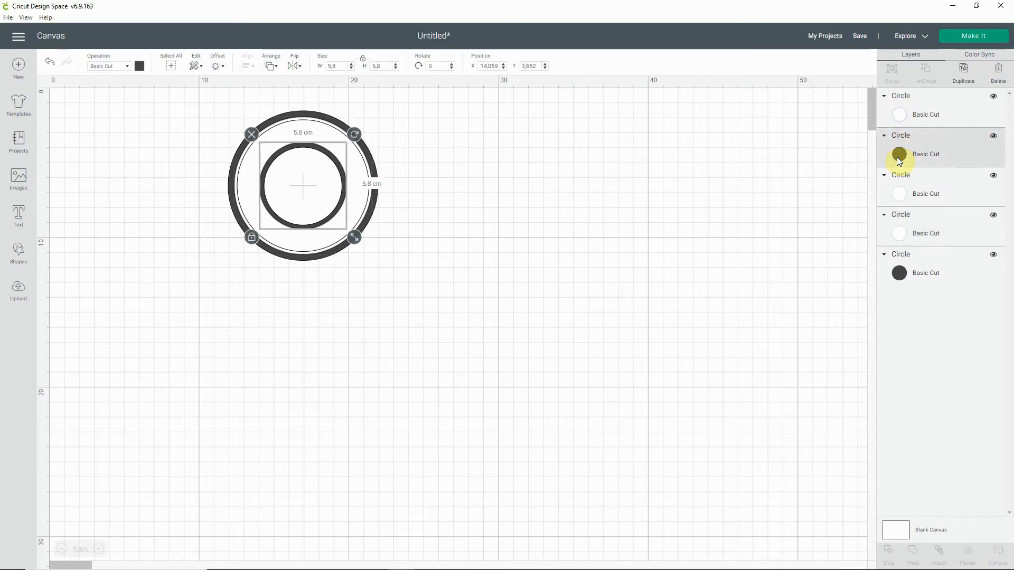
Step: Reduce the innermost white circle's width and height to 5 cm
click(903, 119)
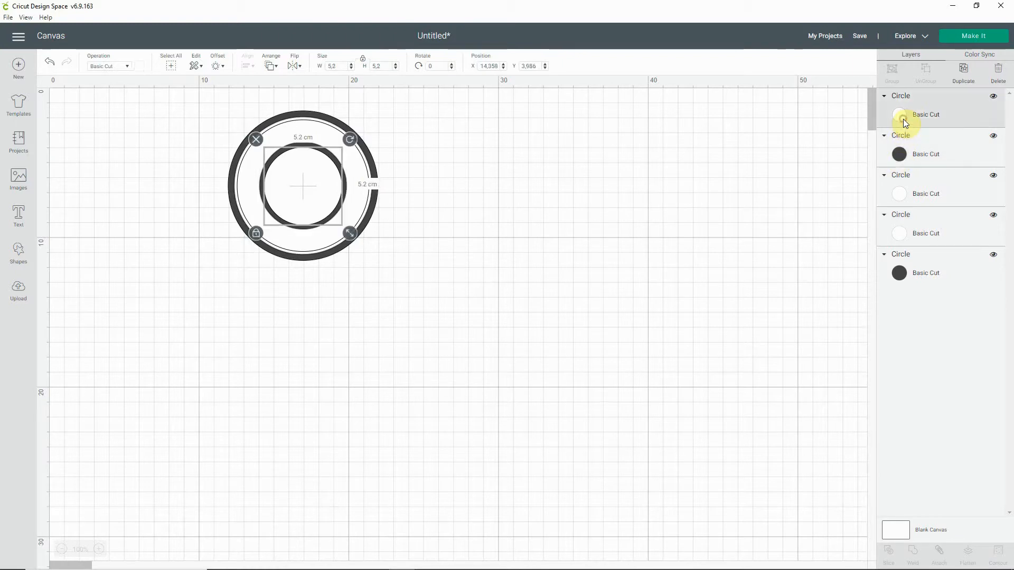
click(353, 69)
click(352, 69)
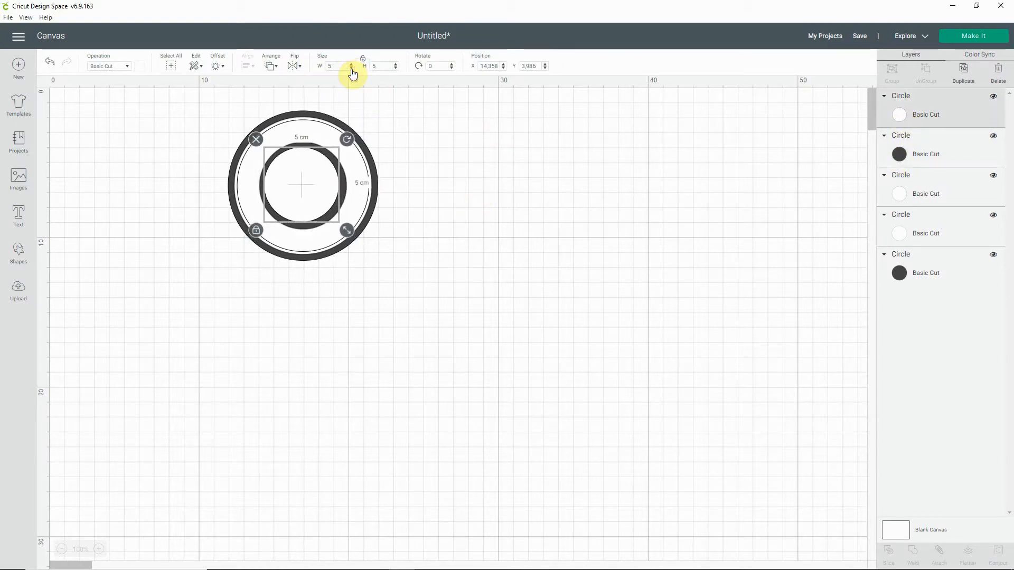
click(418, 175)
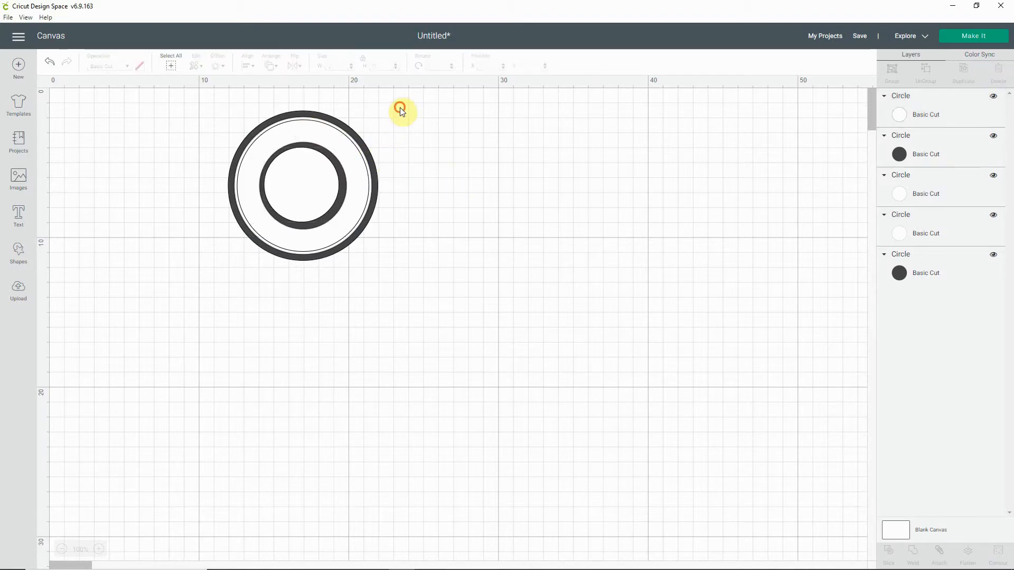
Step: Centre all five circles on each other and compare the rings with the reference stamp picture
drag(401, 111, 306, 153)
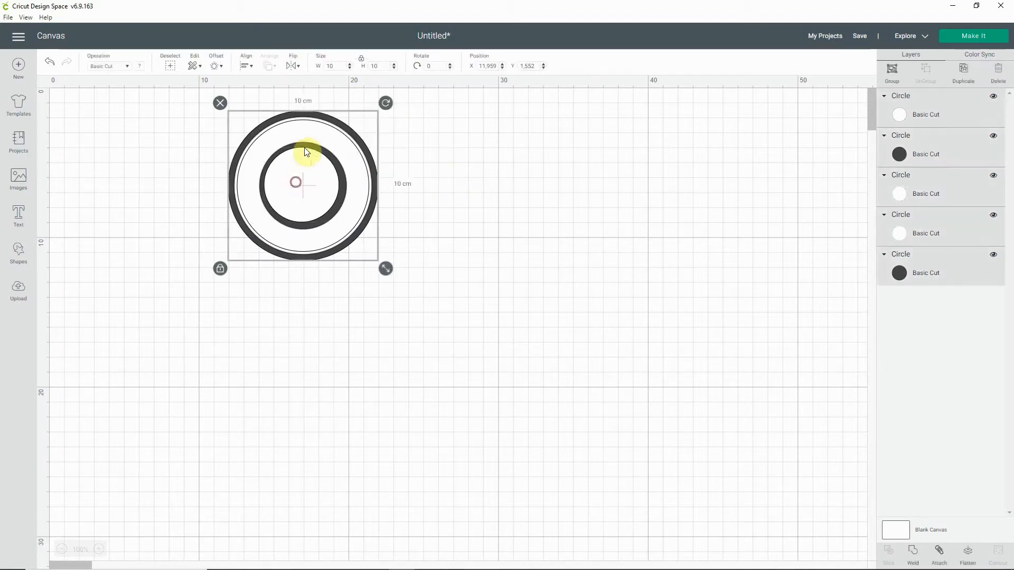
click(251, 66)
click(263, 181)
click(497, 255)
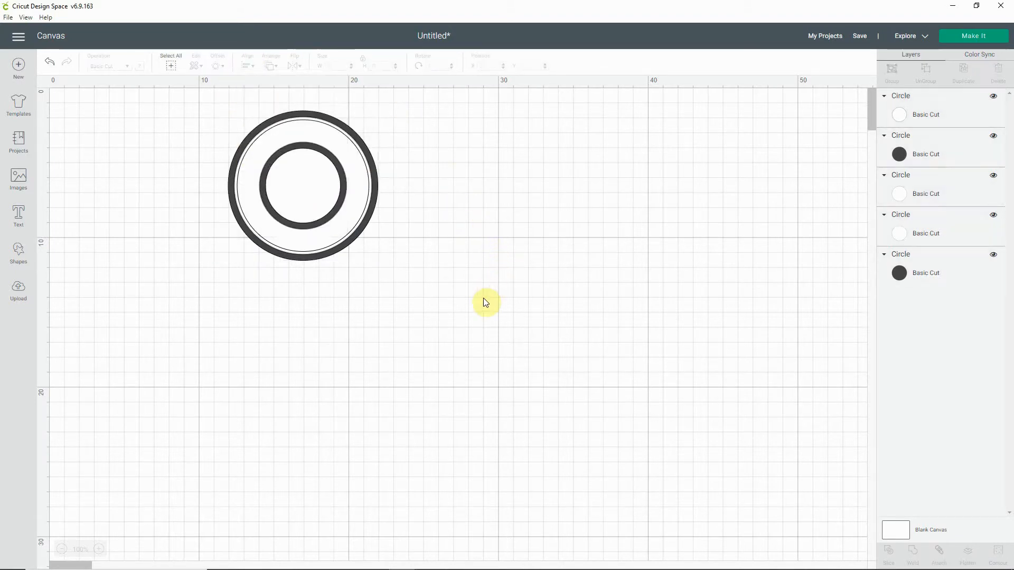
mouse_move(370, 567)
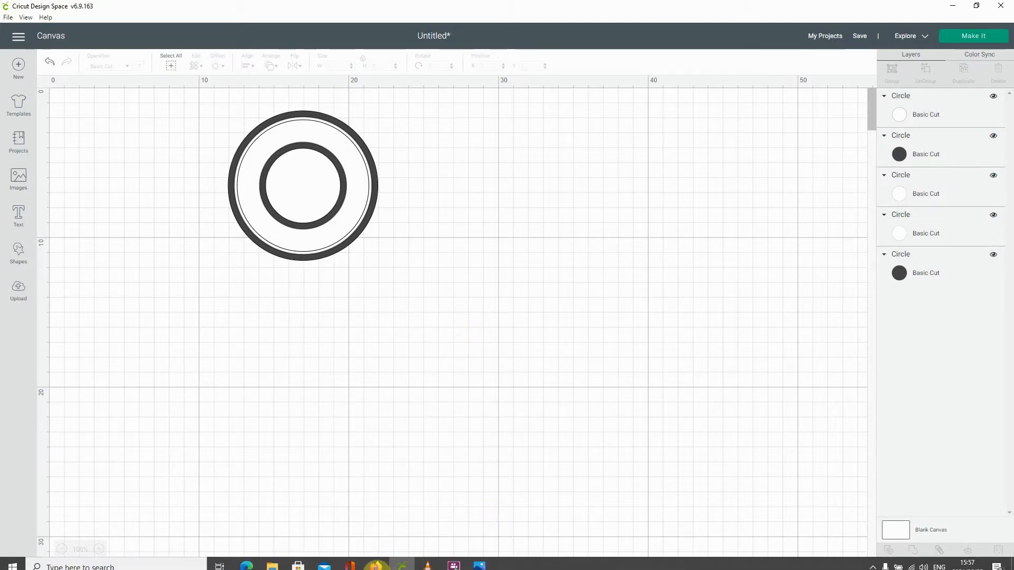
mouse_move(478, 552)
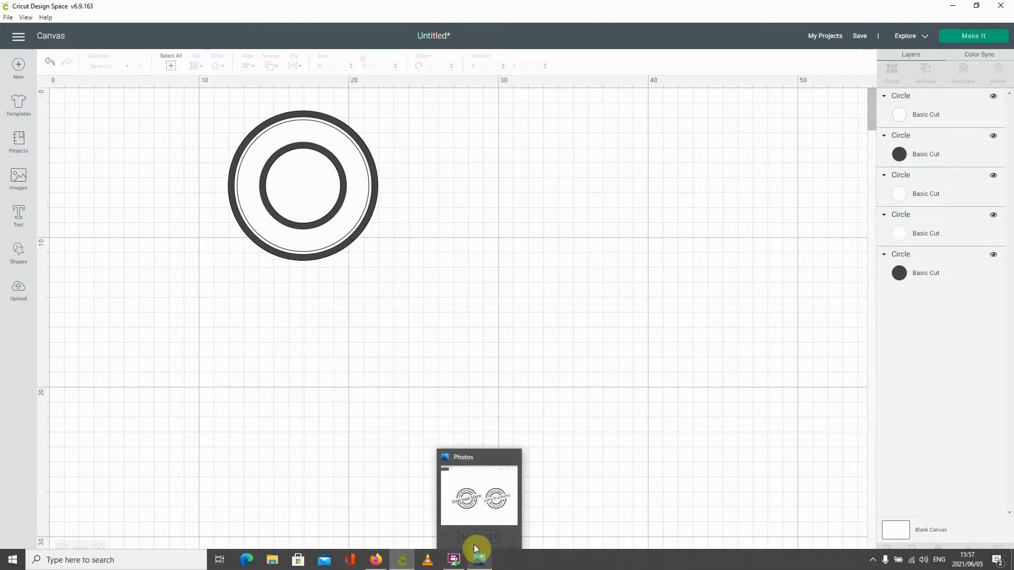
click(477, 501)
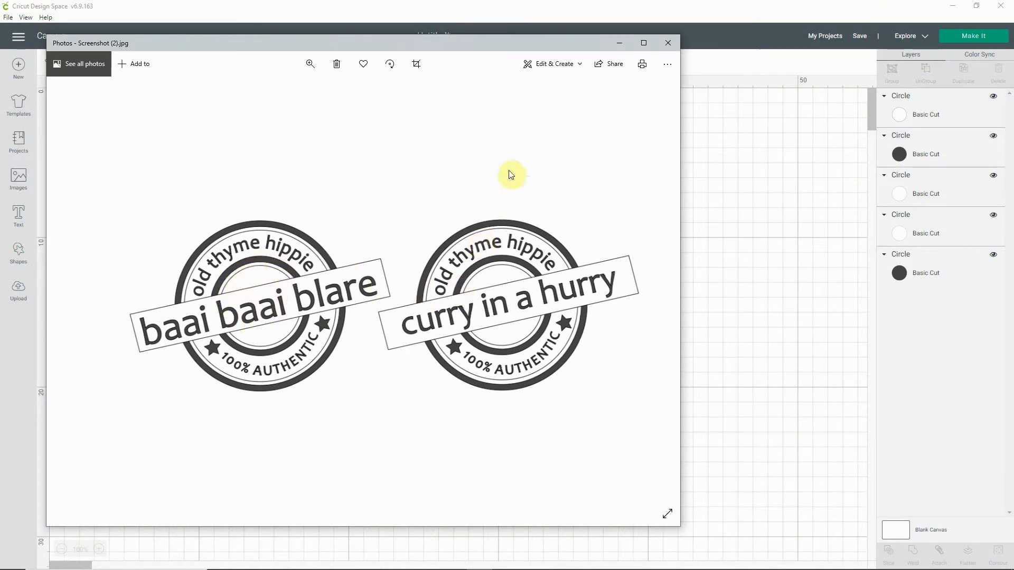
click(737, 221)
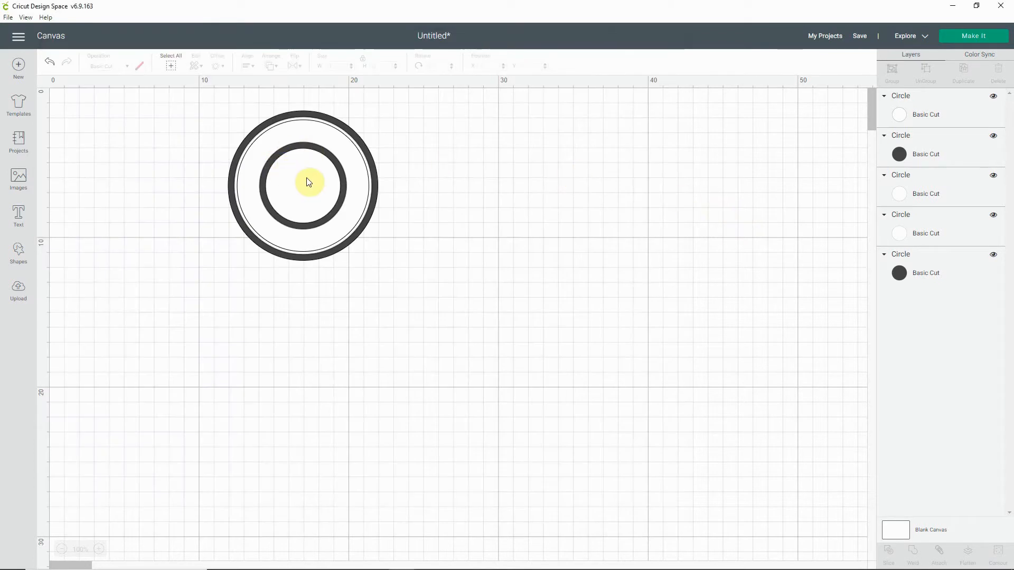
Step: Add a sixth circle, set its width and height to 4.8 cm, and place it inside the innermost white circle
click(32, 237)
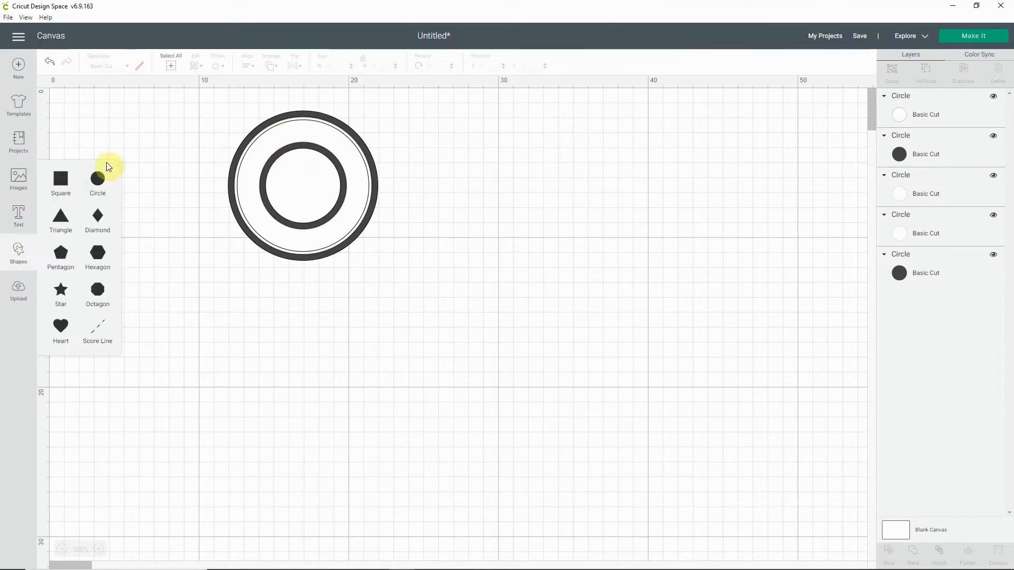
click(99, 178)
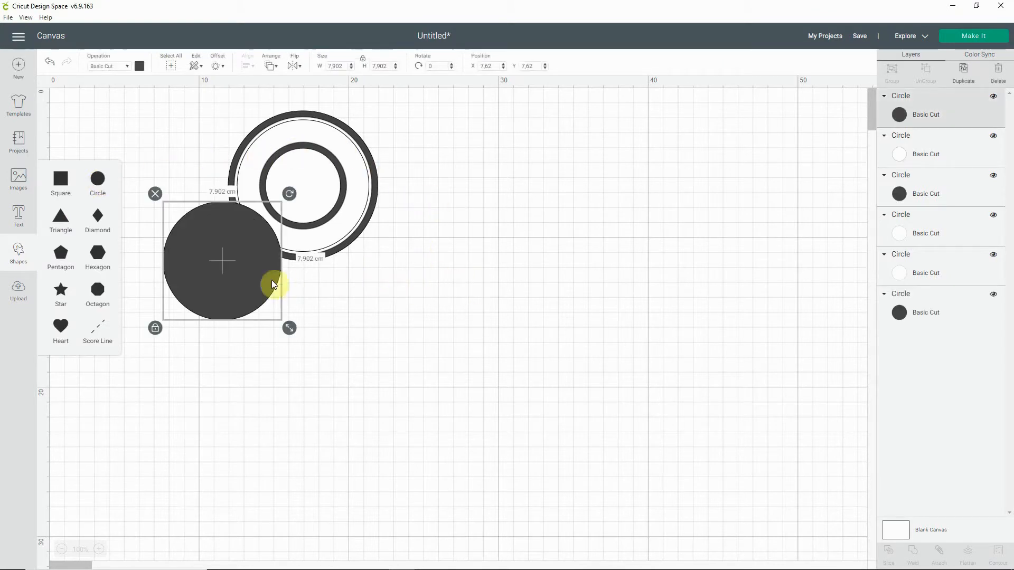
click(351, 68)
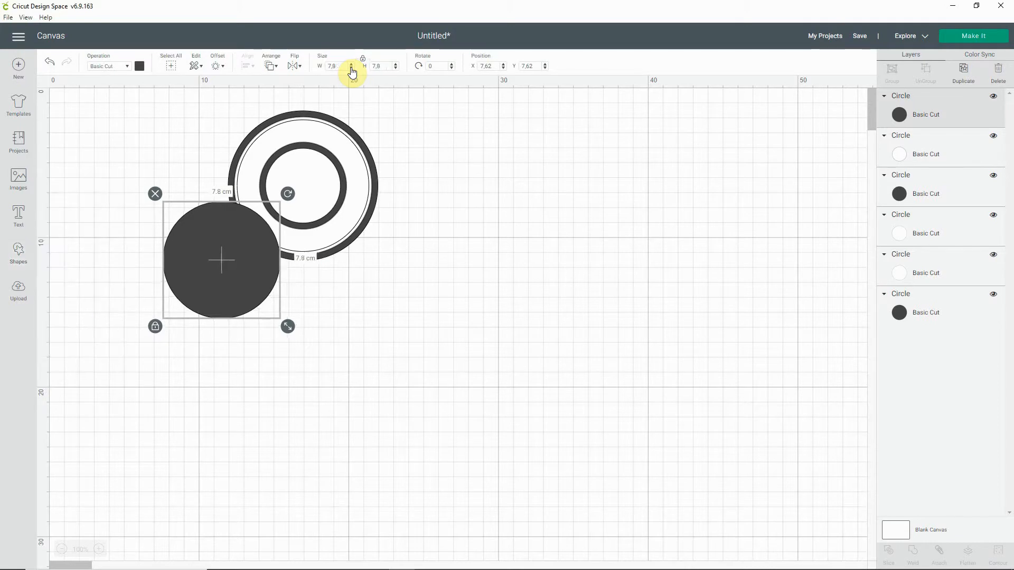
click(351, 68)
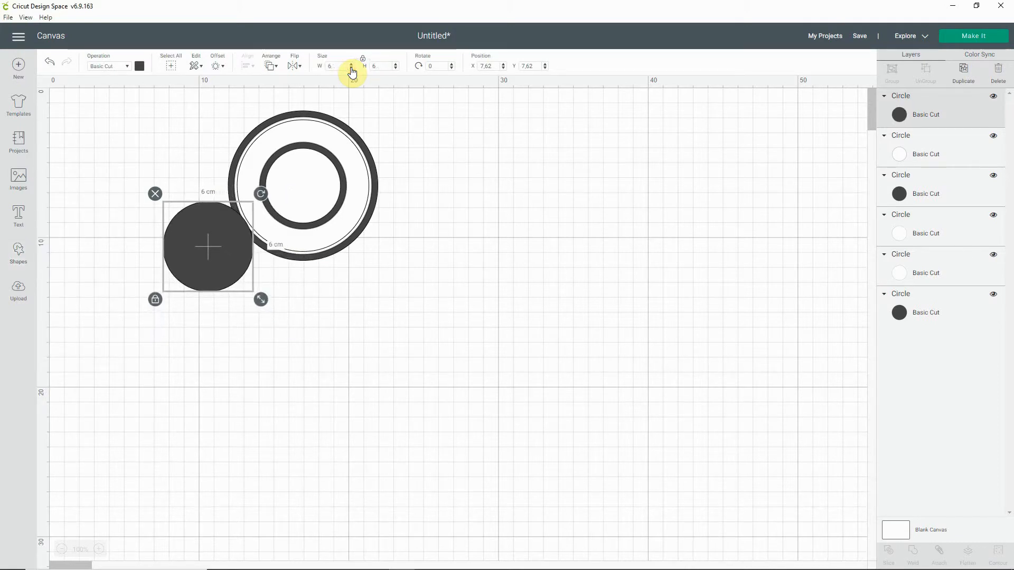
click(351, 68)
click(351, 69)
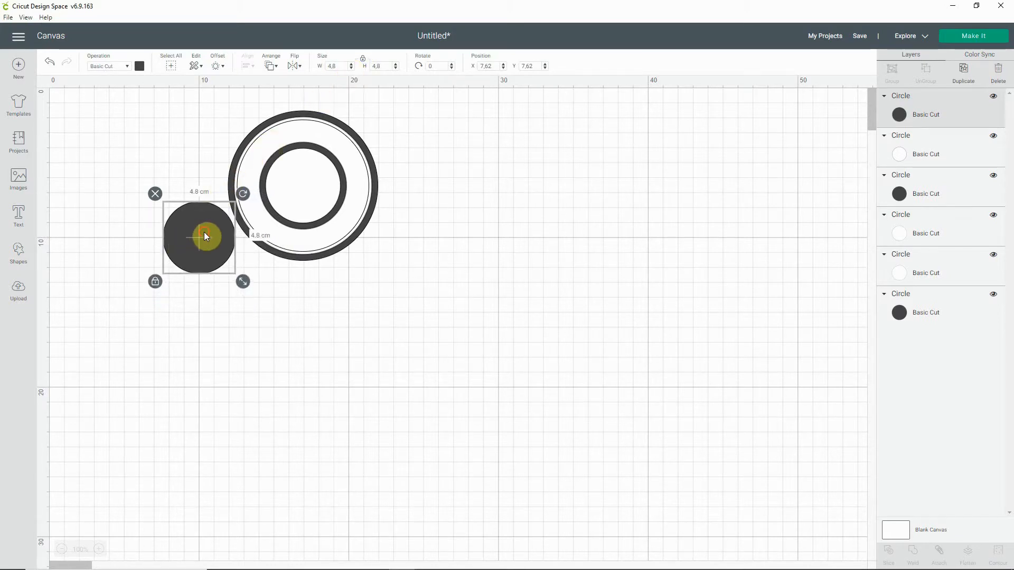
drag(205, 233, 309, 179)
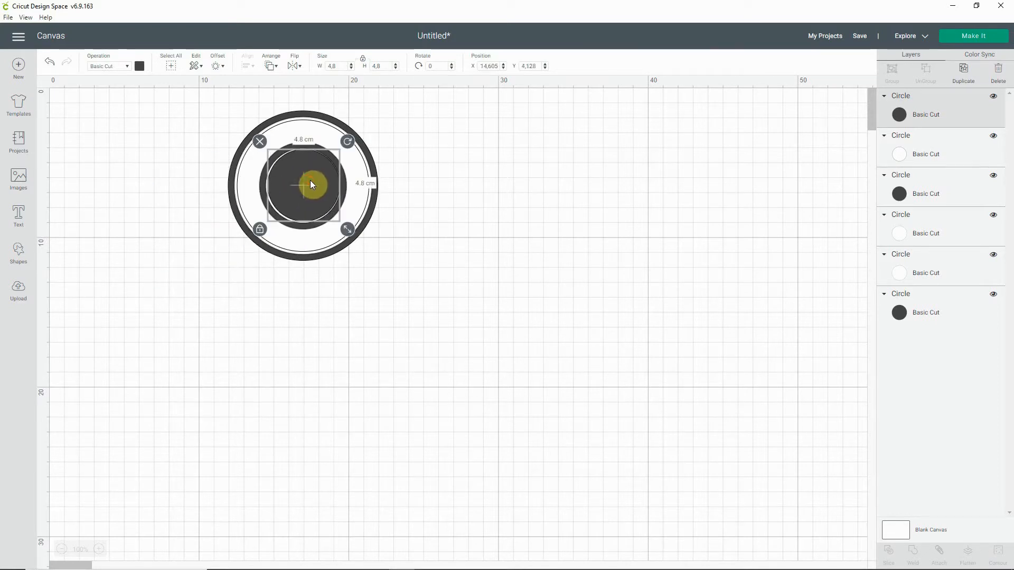
Step: Reduce the sixth circle's width and height to 4.6 cm and colour it white
click(351, 69)
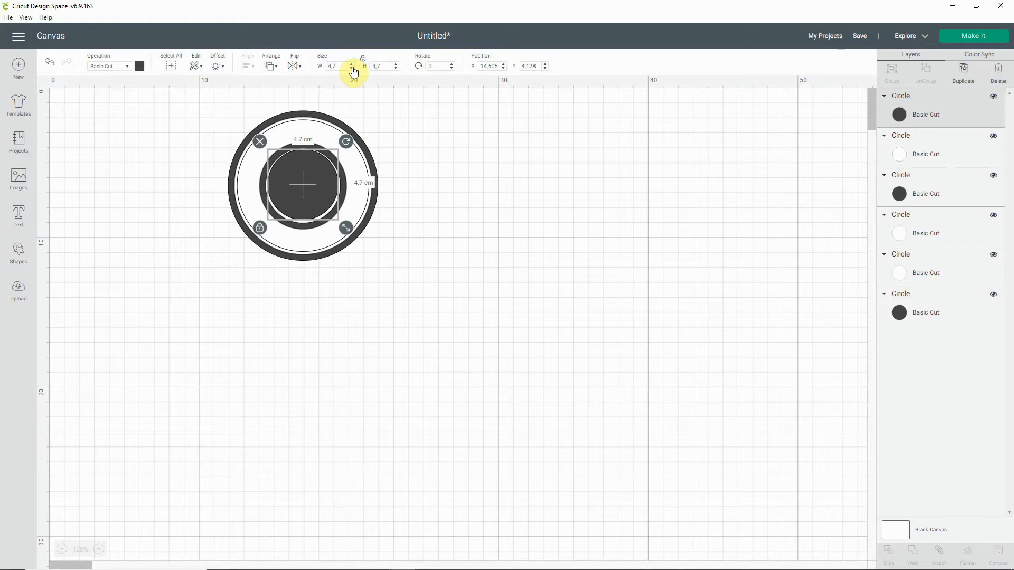
click(352, 68)
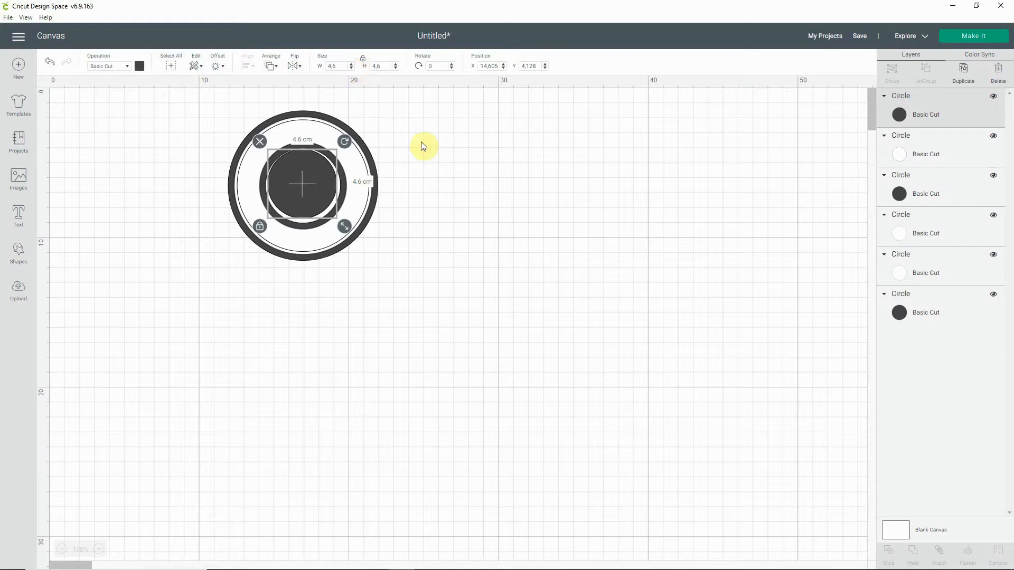
click(138, 68)
click(148, 172)
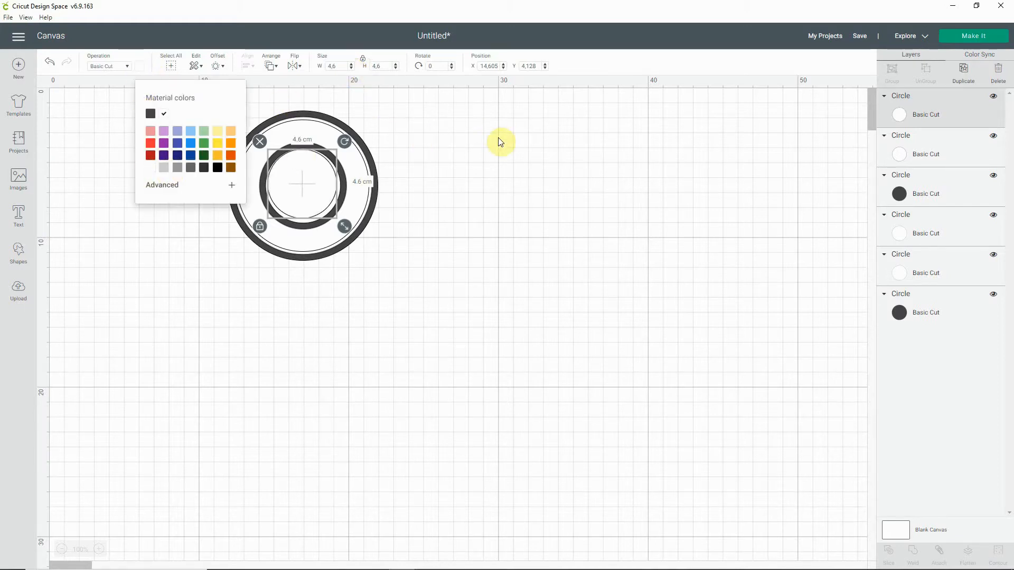
click(414, 117)
Step: Centre all six circles on each other and check the design against the reference stamp picture
drag(408, 112, 286, 194)
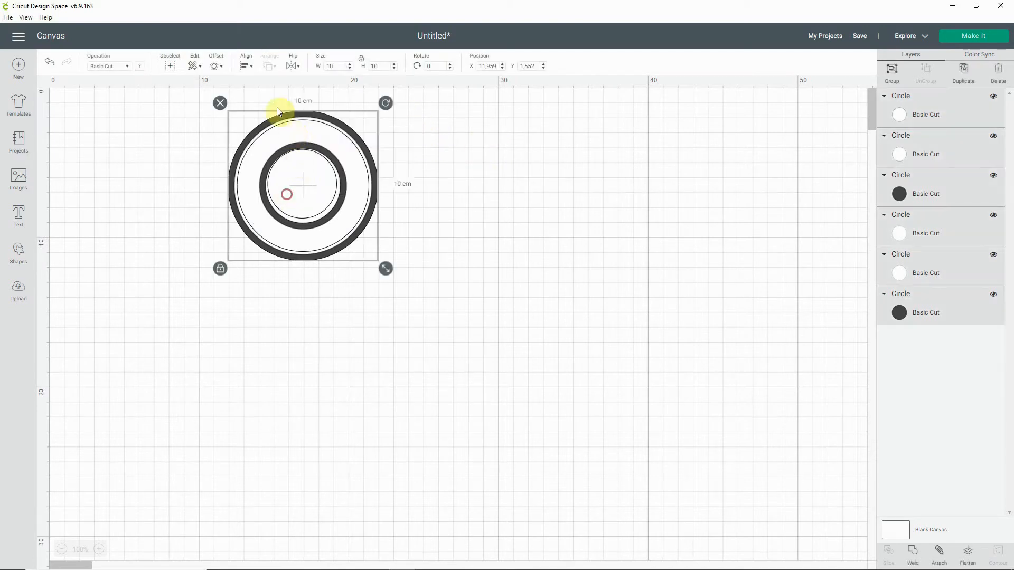
click(246, 66)
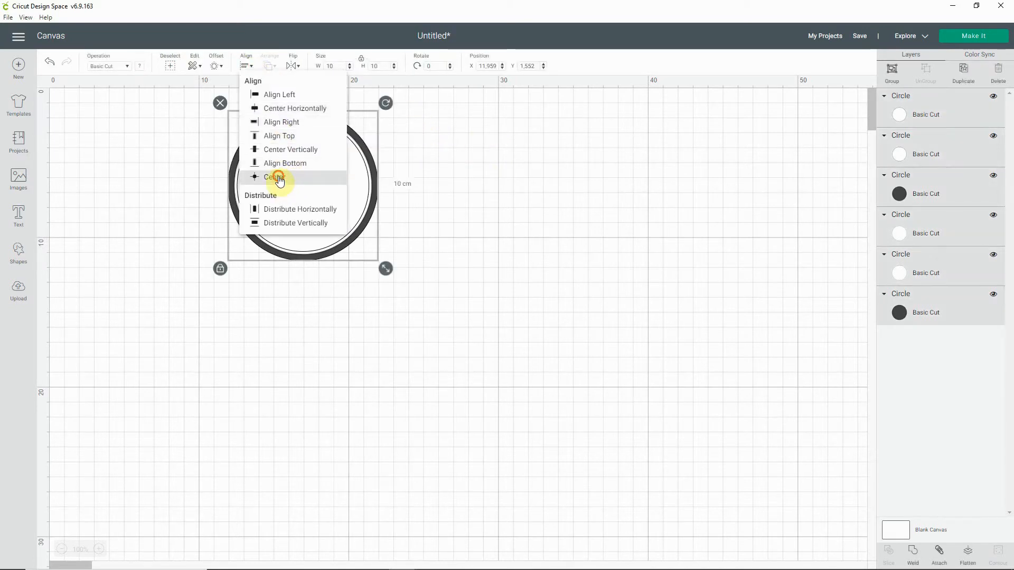
click(276, 179)
click(467, 224)
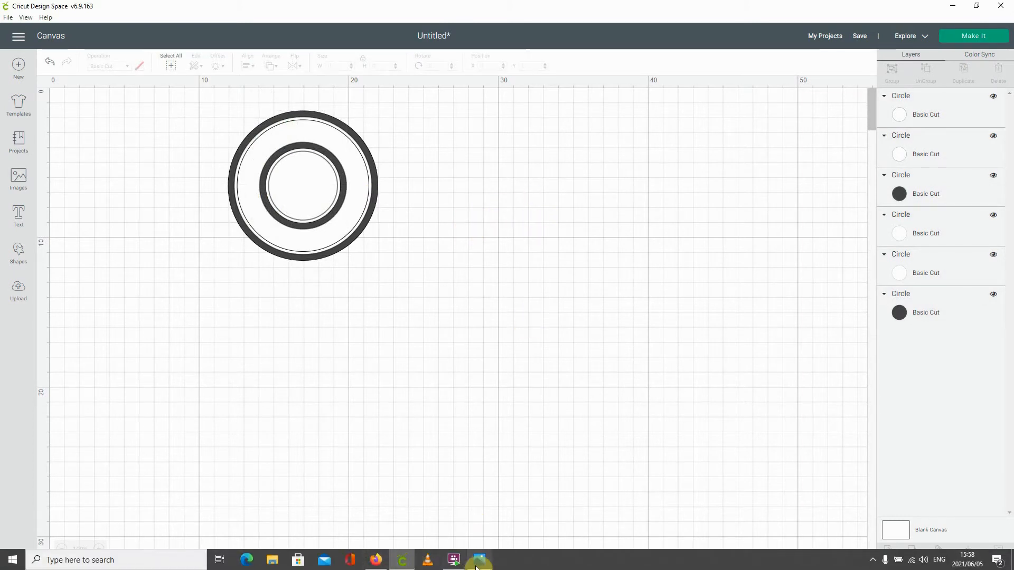
click(477, 561)
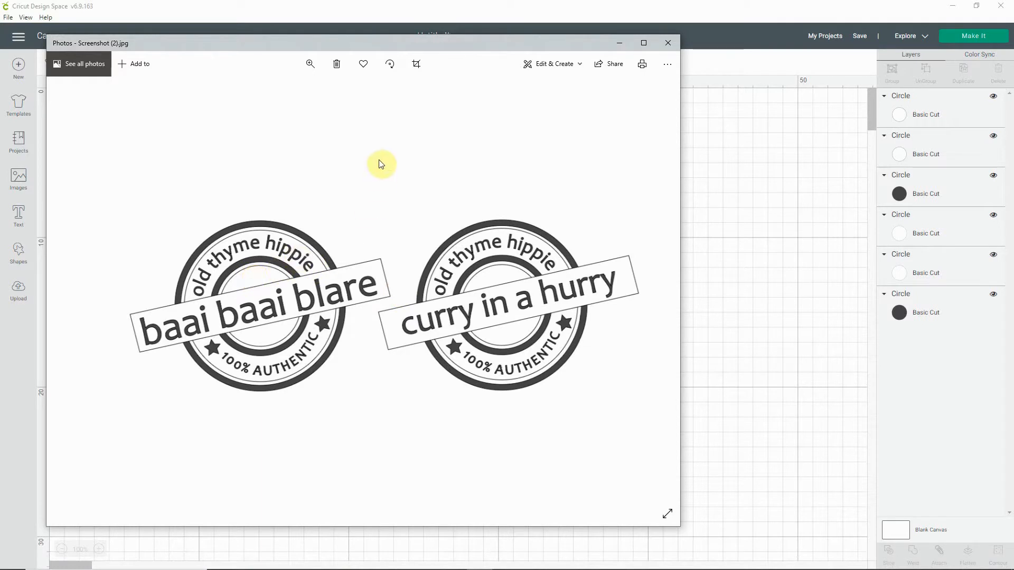
click(738, 275)
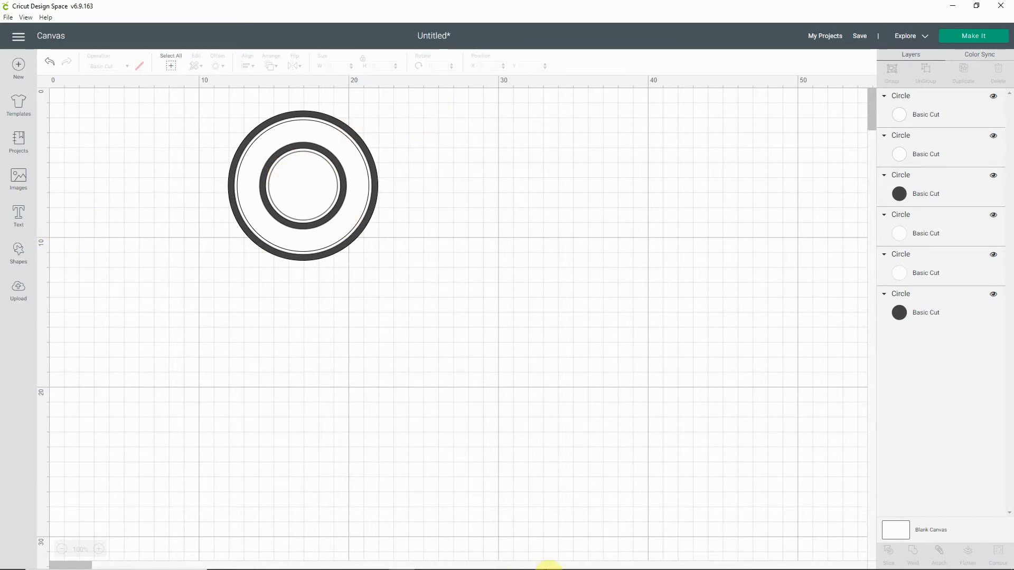
Step: Add a square, enlarge it to about 9.4 by 9.2 cm, and place it below the circles
click(19, 256)
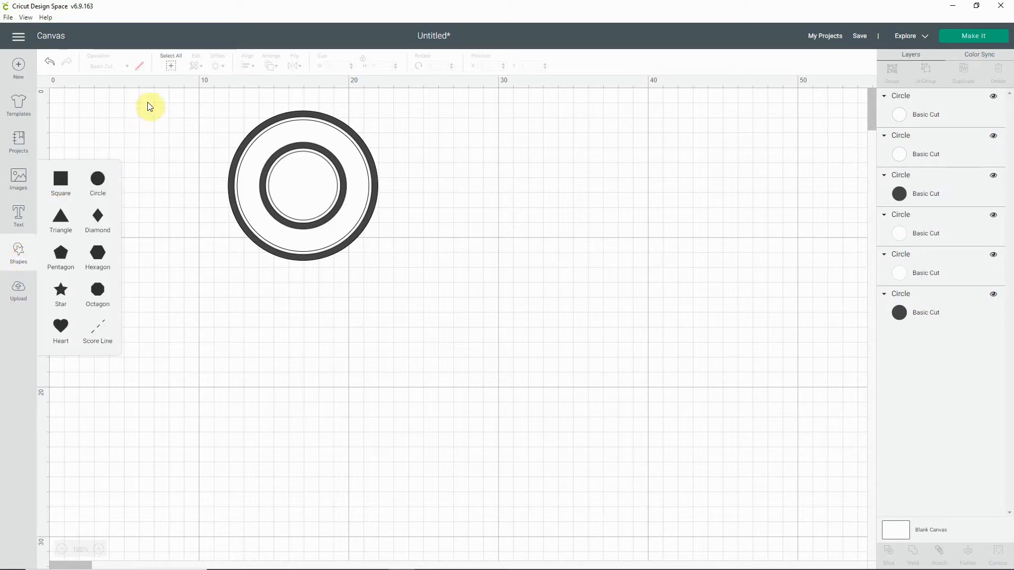
click(60, 183)
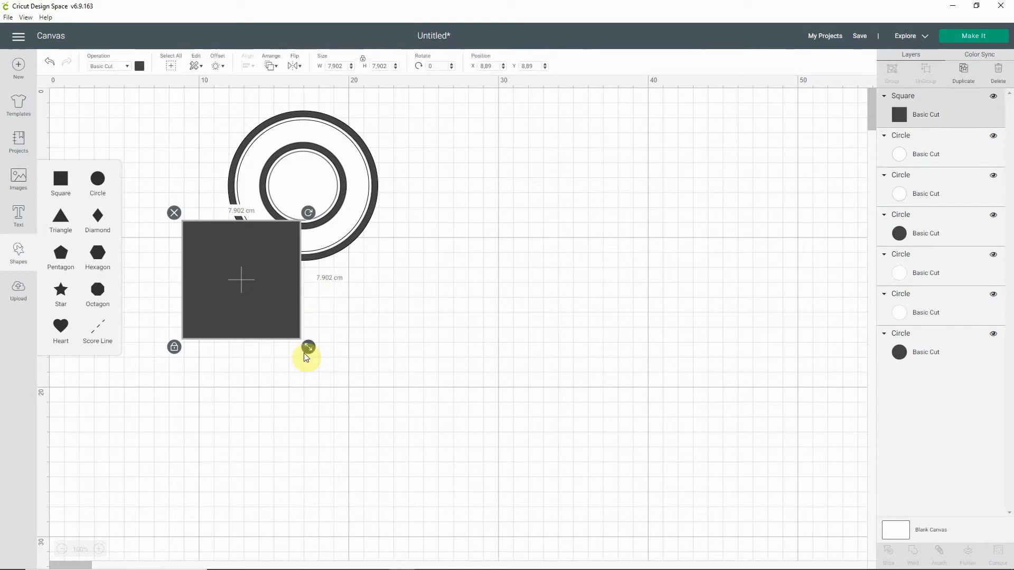
drag(315, 343, 338, 375)
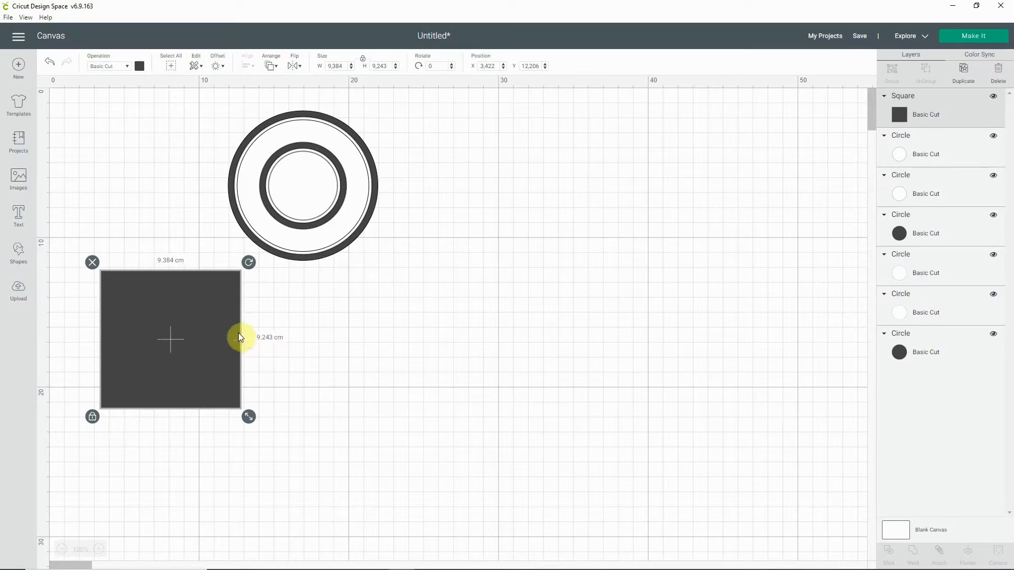
Step: Unlock the square's proportions and reshape it into an upright strip about 2.7 cm wide and 10.3 cm high
click(92, 417)
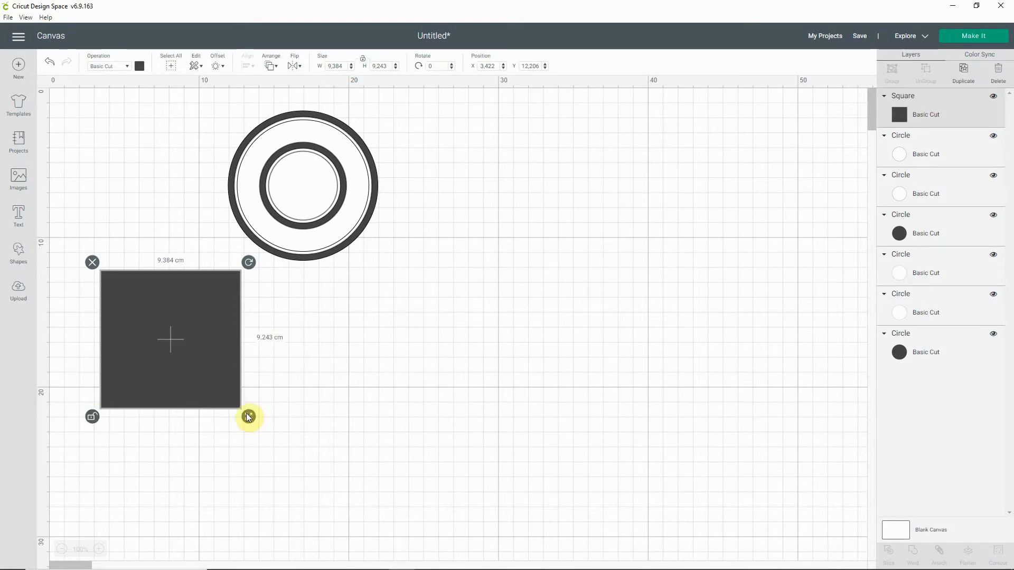
click(91, 417)
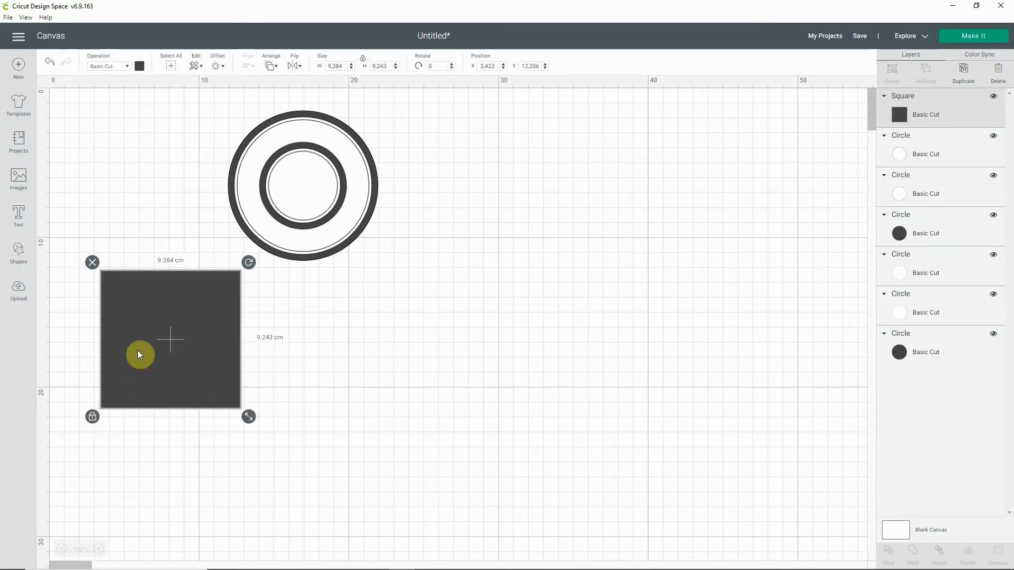
drag(250, 420, 224, 404)
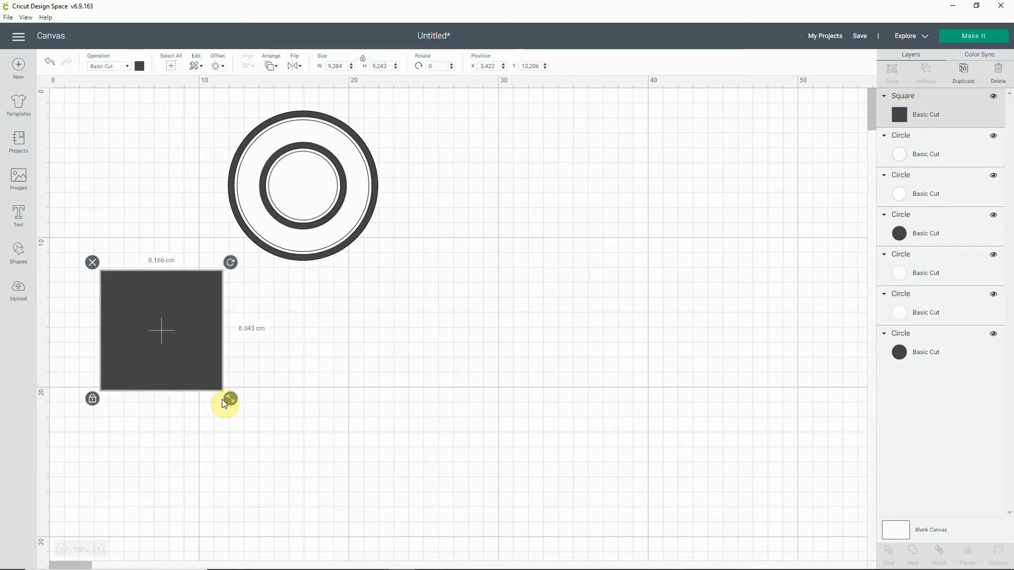
click(93, 400)
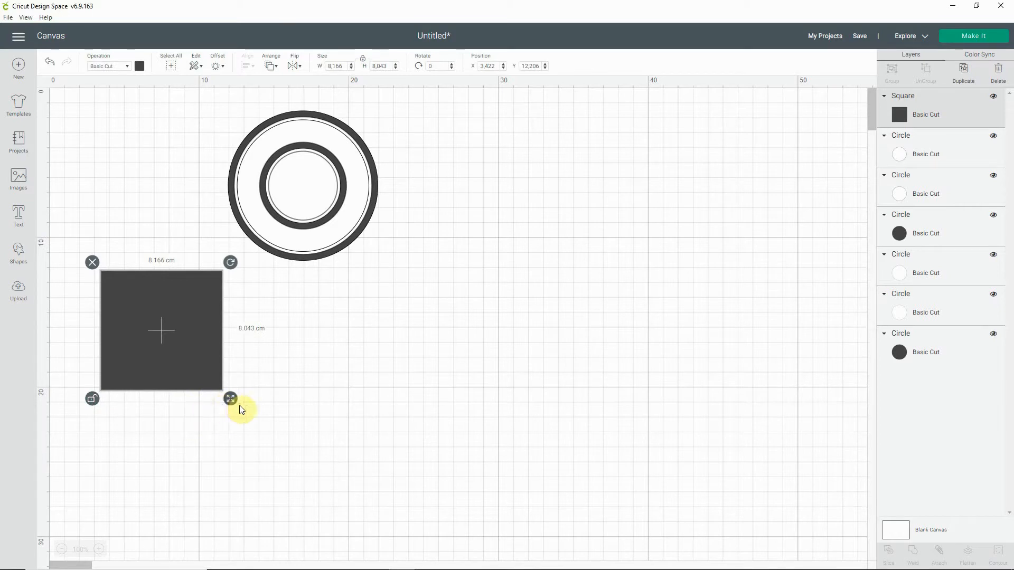
drag(231, 401, 150, 434)
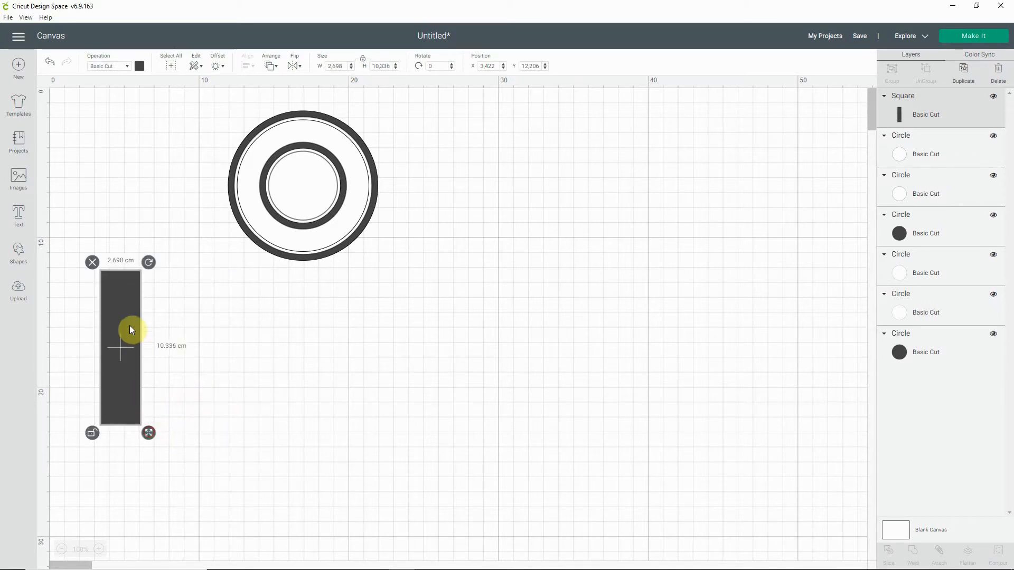
Step: Rotate the strip to about 73.4° and place it across the middle of the circles as a slanted banner
drag(122, 351, 208, 179)
drag(233, 88, 417, 137)
drag(310, 191, 303, 186)
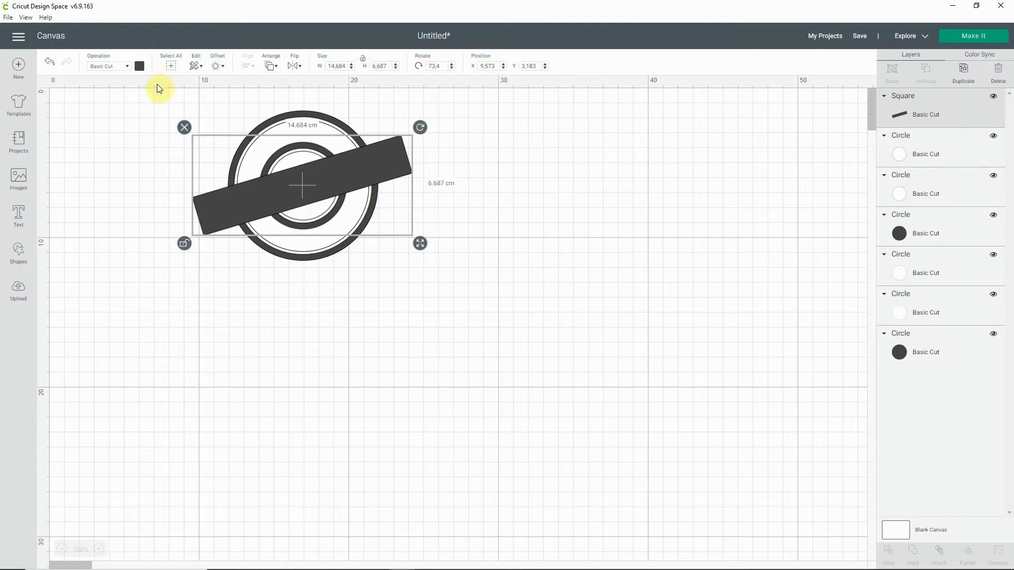
Step: Colour the slanted banner white and deselect it
click(140, 66)
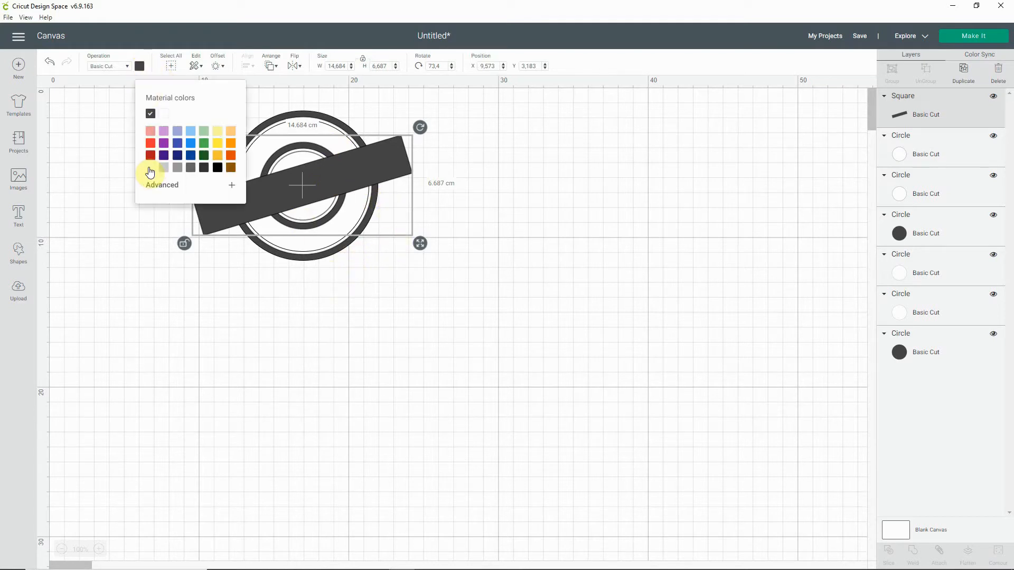
click(150, 169)
click(114, 324)
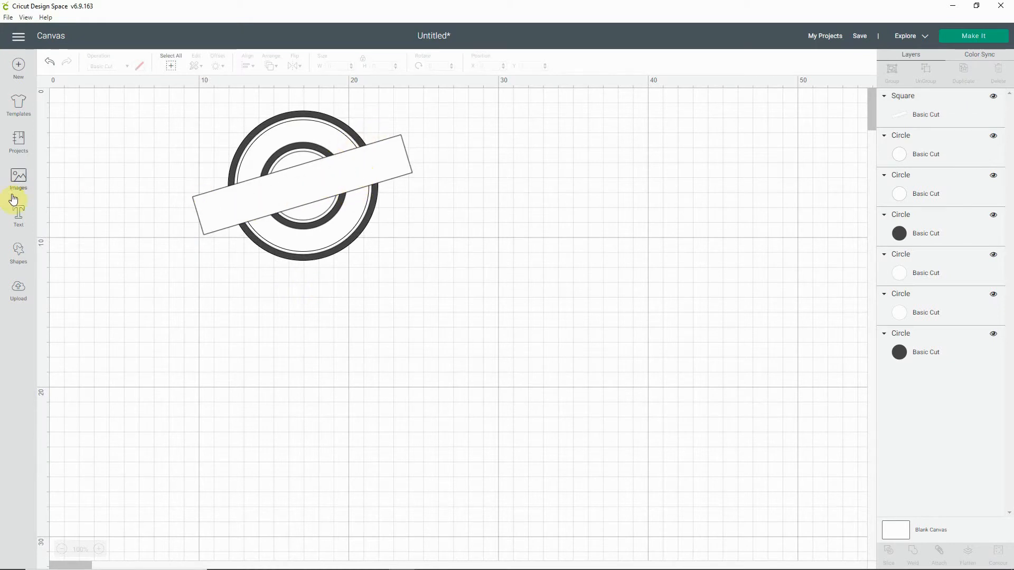
Step: Add the text "baai baai blare" and place it just below the circles
click(19, 214)
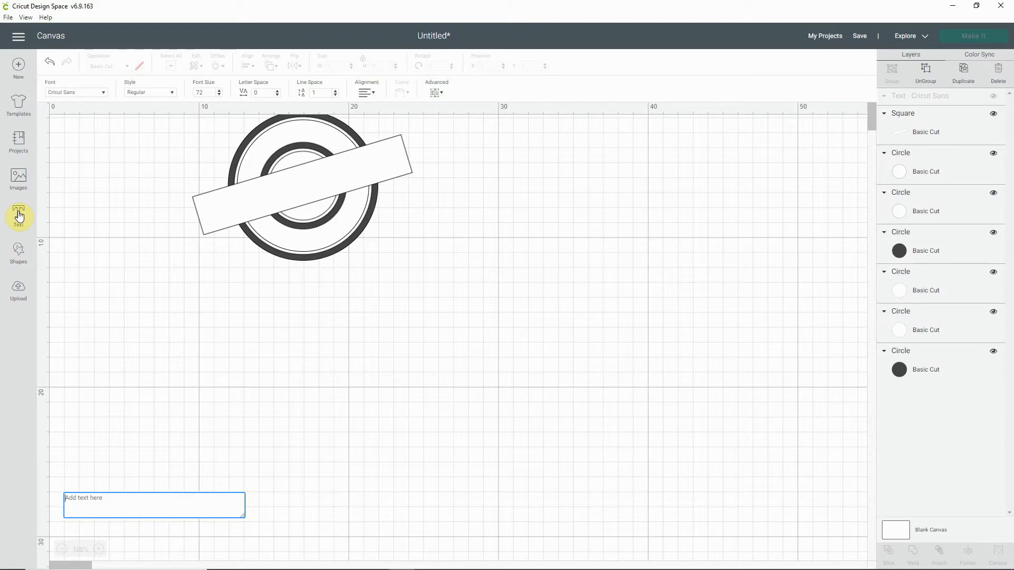
text(b)
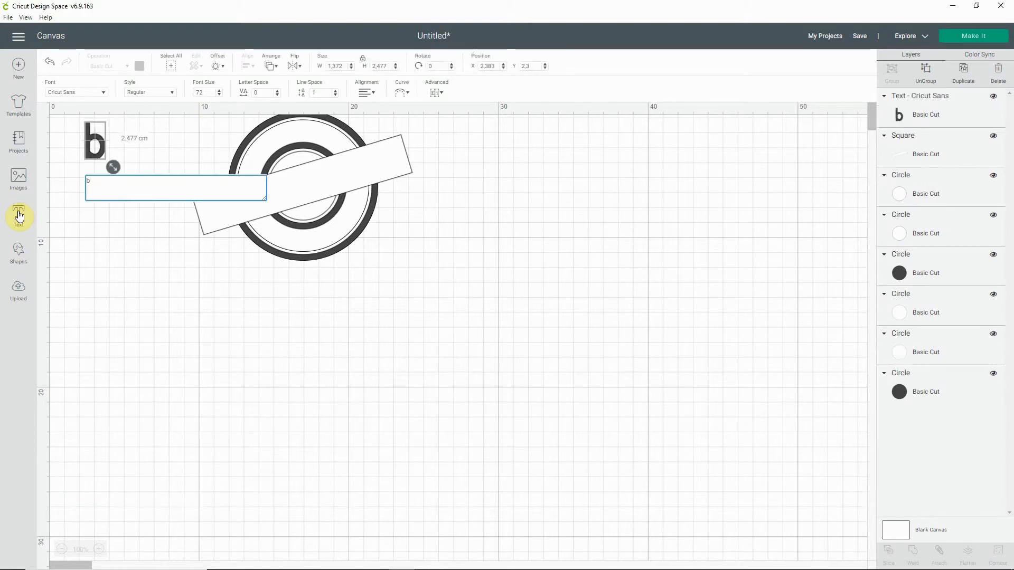
text(aai)
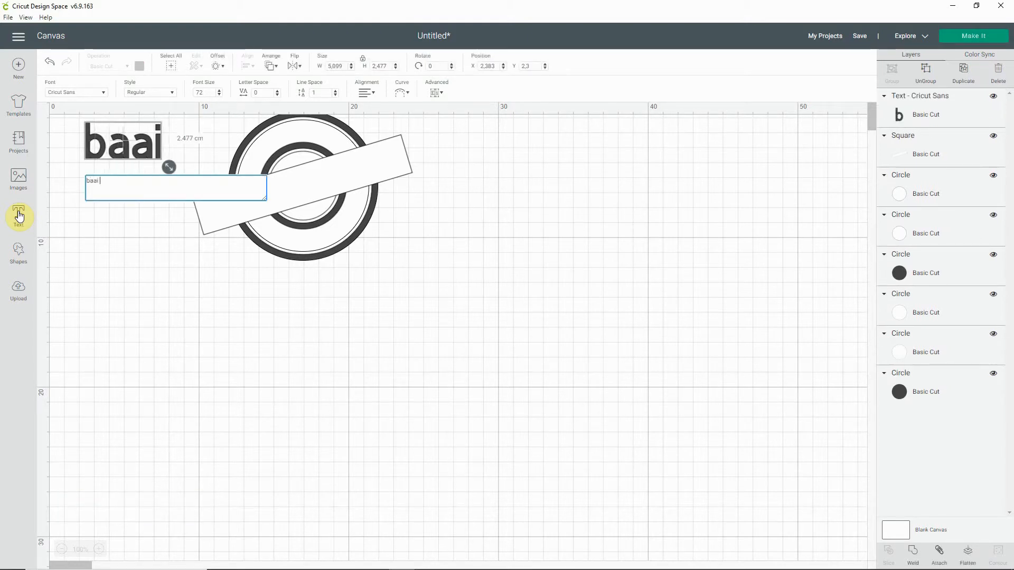
text( baai blare)
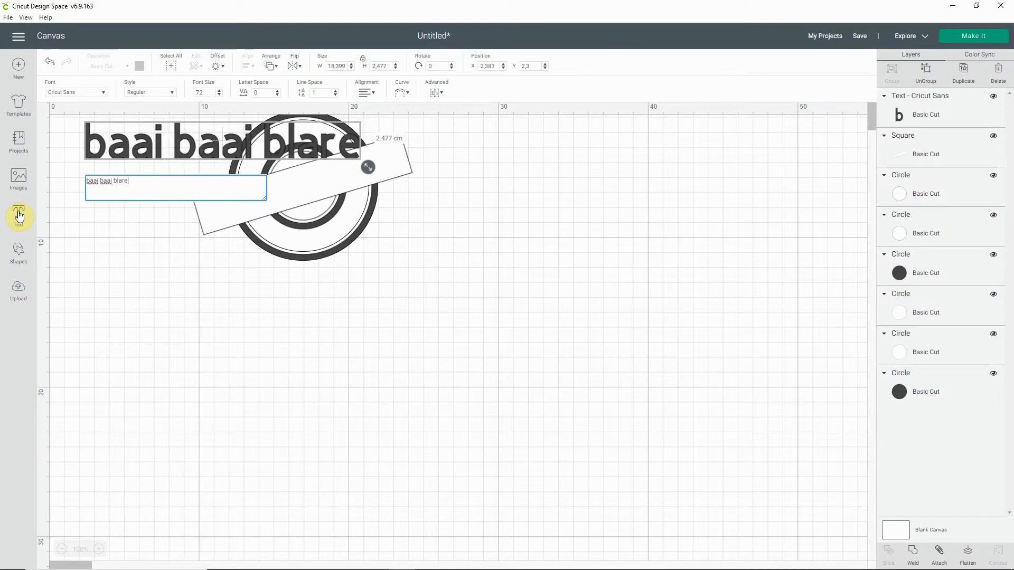
click(81, 166)
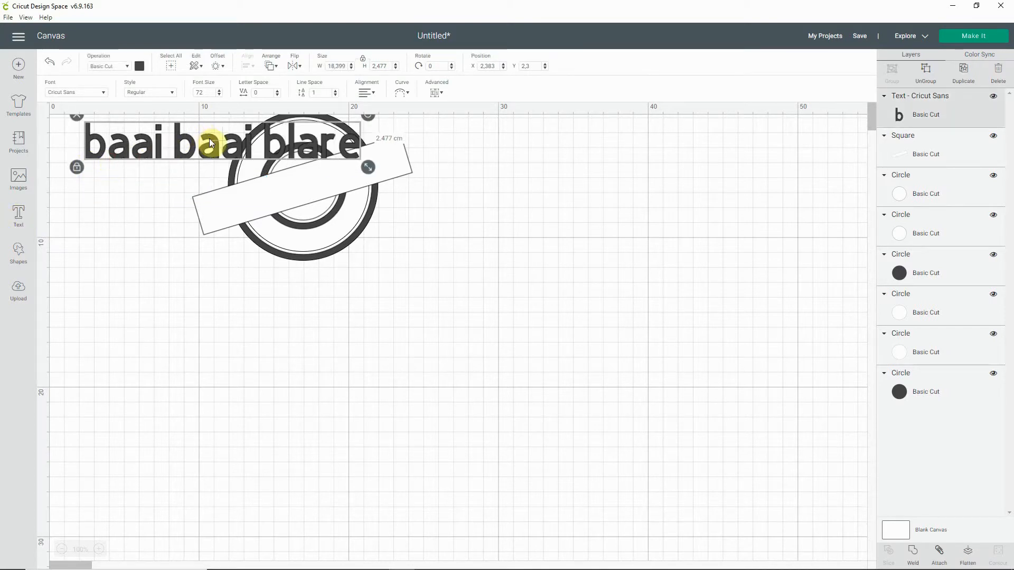
drag(220, 139, 340, 300)
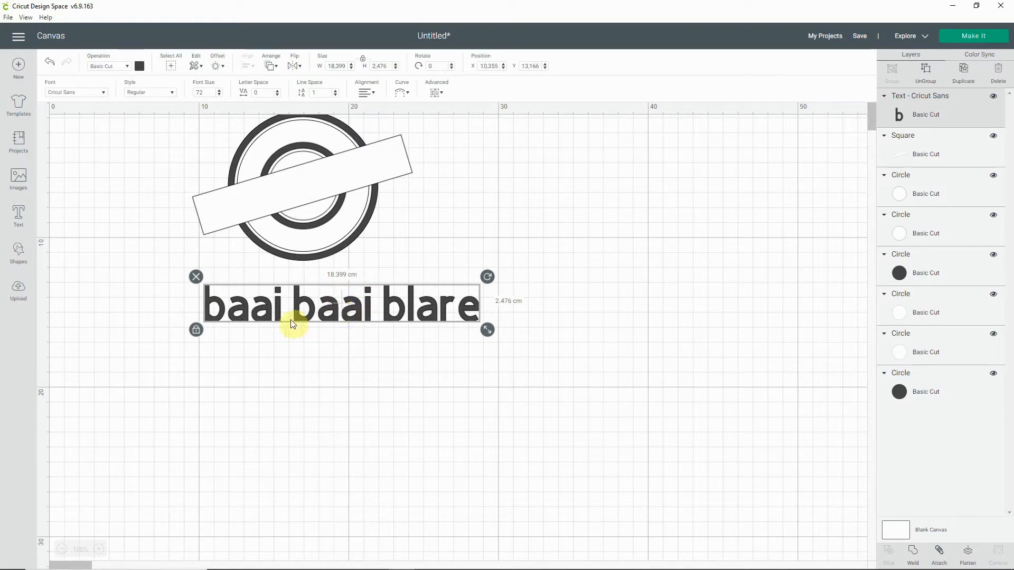
Step: Change the font of the "baai baai blare" text to Dreamland
double_click(284, 302)
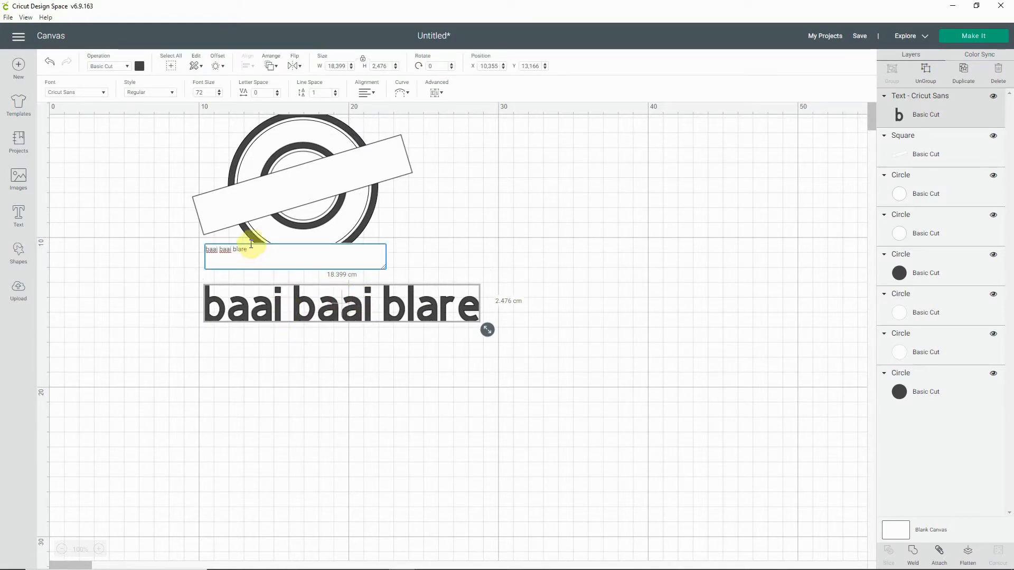
drag(248, 249, 194, 255)
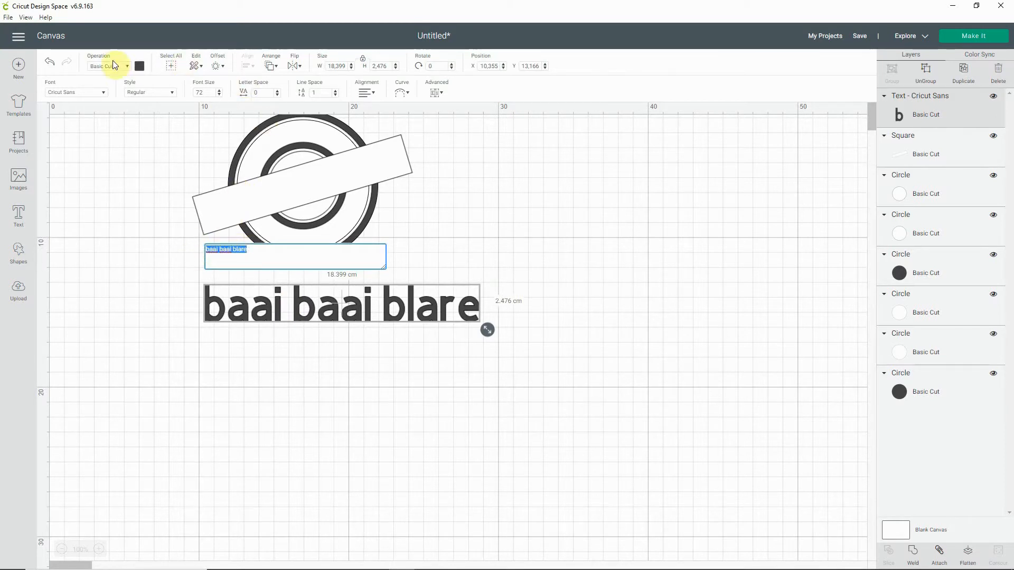
click(103, 91)
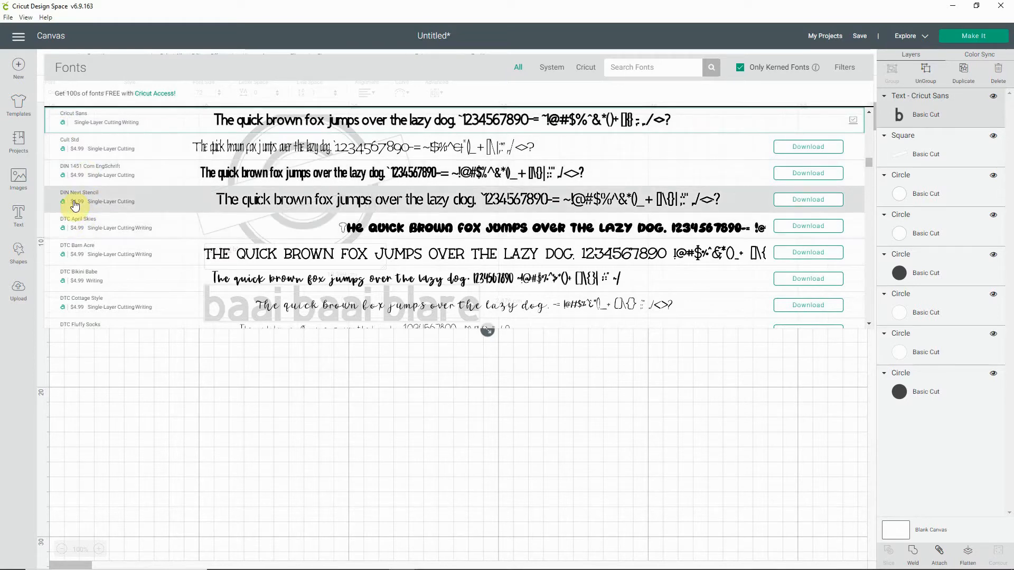
scroll(75, 208, down, 3)
scroll(75, 206, down, 10)
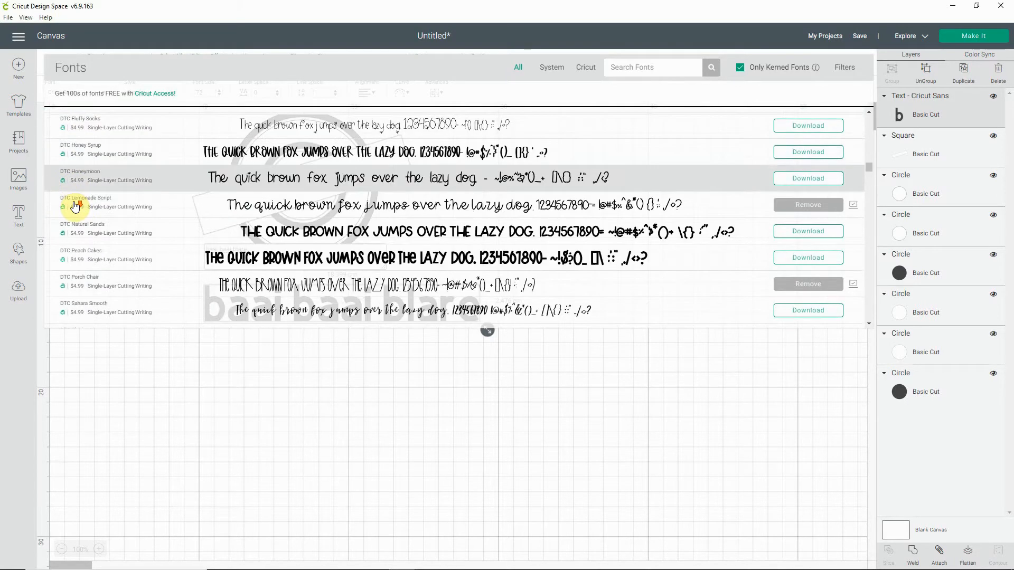
scroll(130, 210, down, 5)
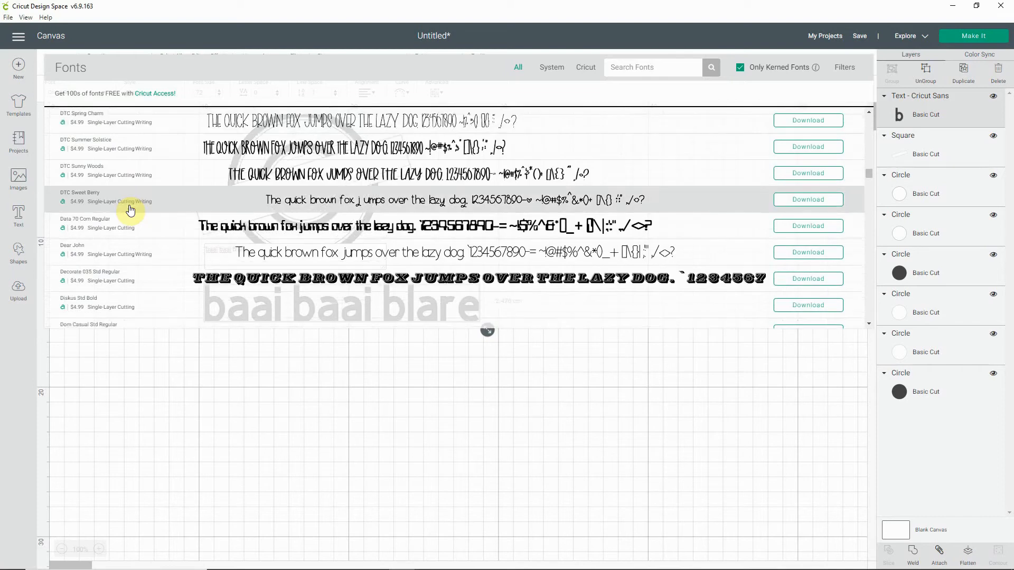
scroll(131, 210, down, 3)
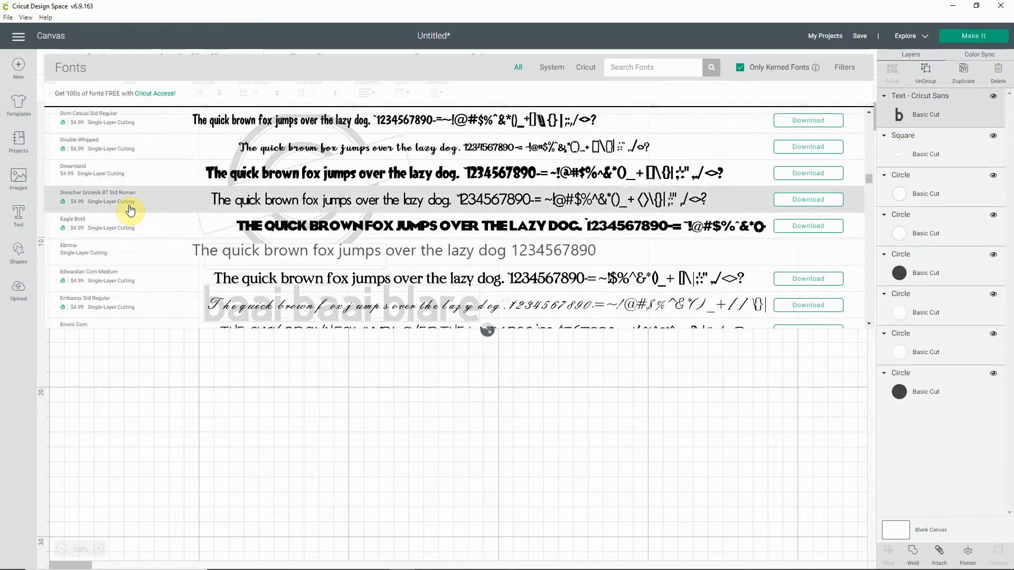
click(105, 176)
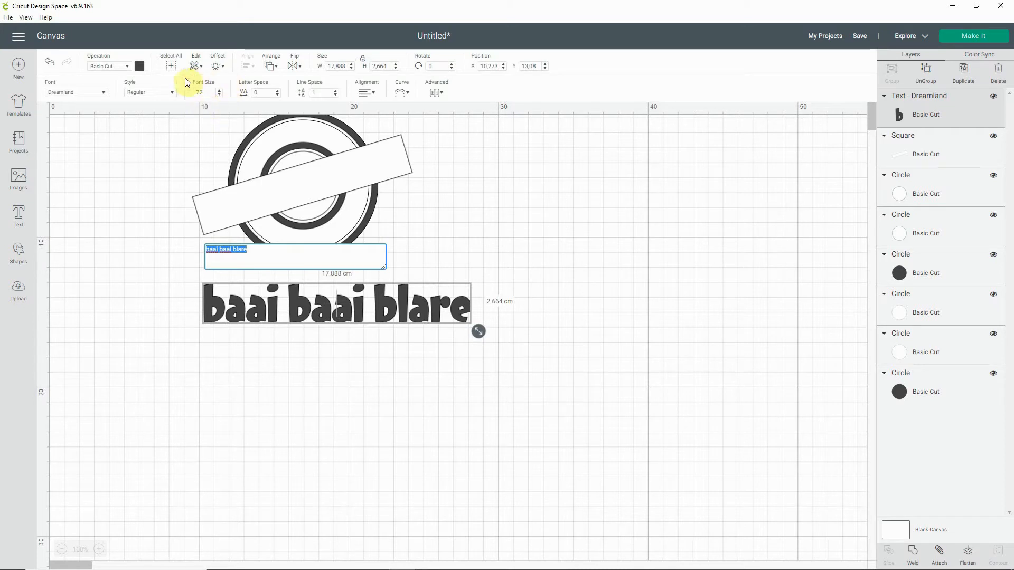
Step: Reduce the font size of the "baai baai blare" text to 50
click(220, 96)
click(219, 95)
click(220, 95)
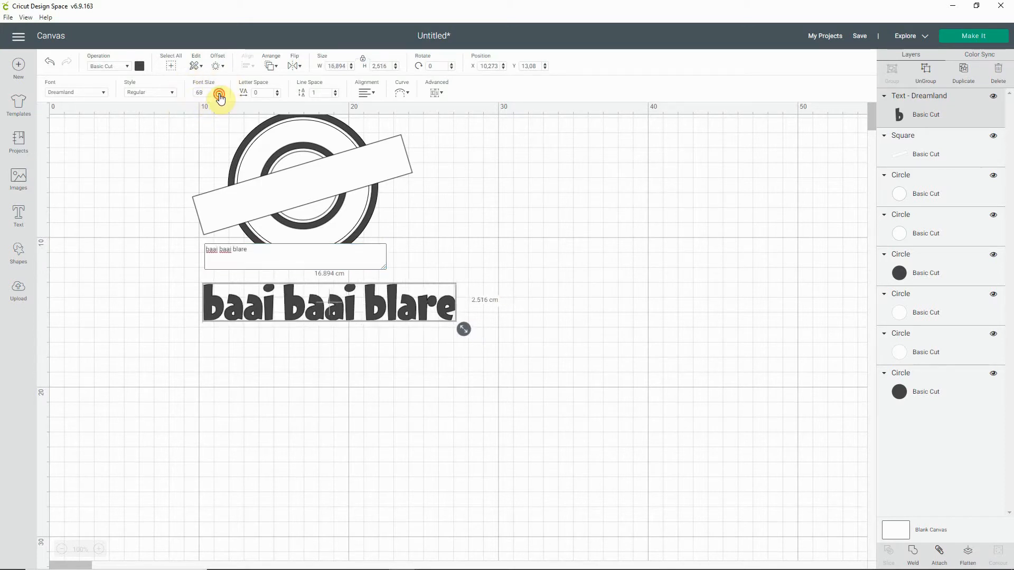
click(220, 95)
click(220, 95)
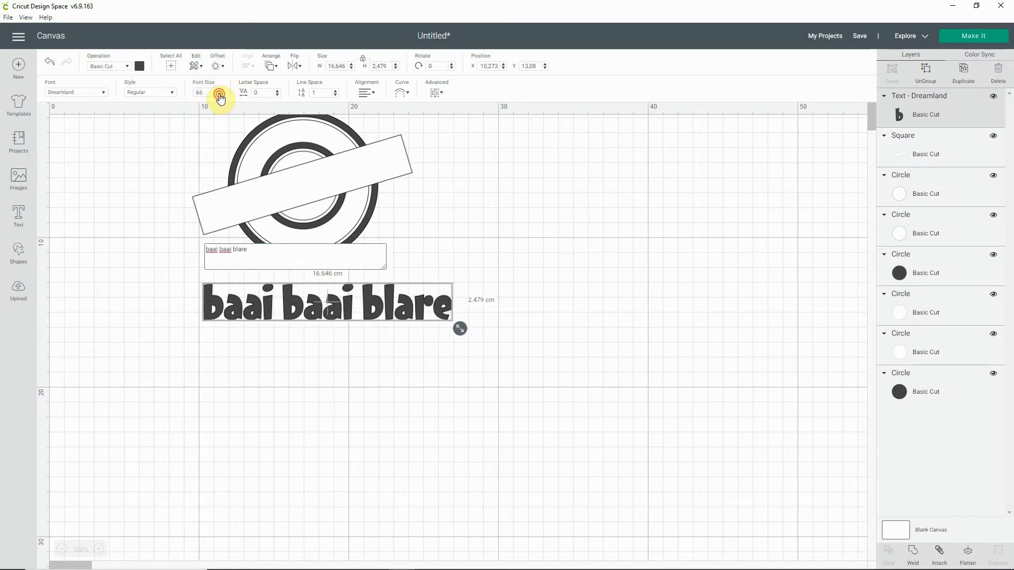
click(220, 95)
click(219, 96)
click(220, 95)
click(219, 95)
click(219, 95)
click(220, 95)
click(220, 95)
click(219, 95)
click(220, 95)
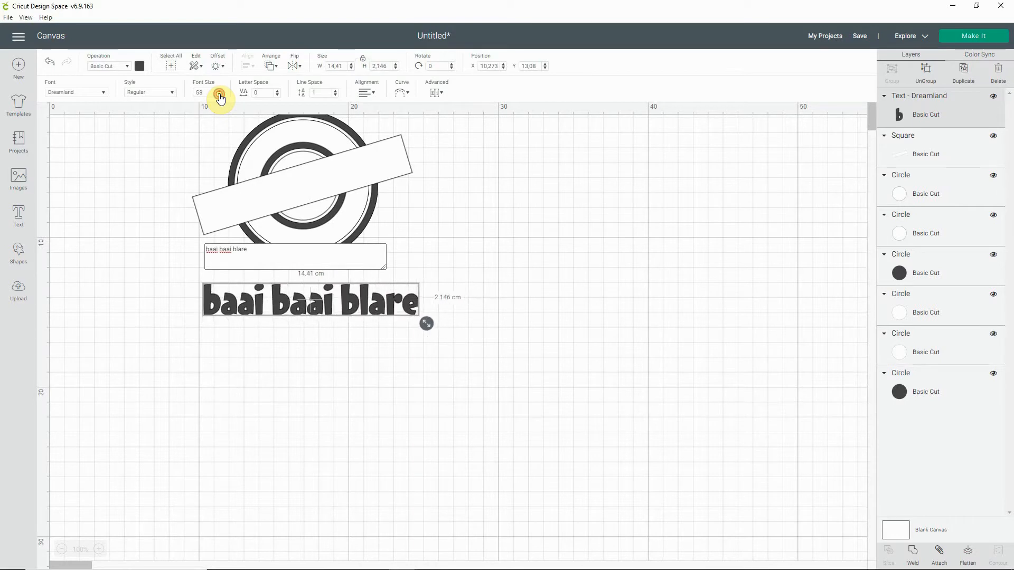
click(220, 95)
click(219, 95)
double_click(220, 95)
click(220, 95)
click(220, 95)
click(219, 95)
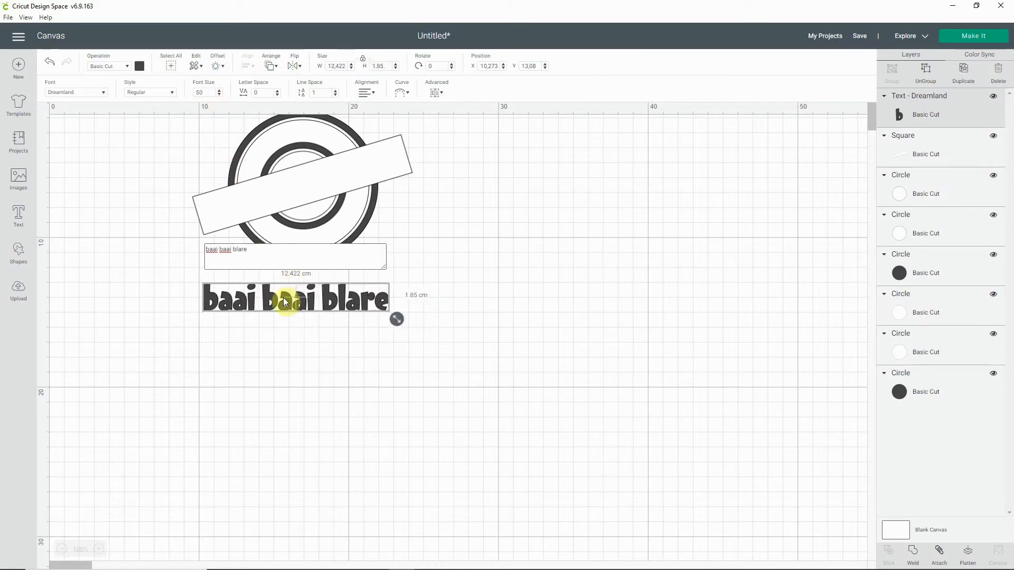
Step: Place the text on the white banner and rotate it to about 343.5° to follow the banner's slant
drag(296, 297, 298, 185)
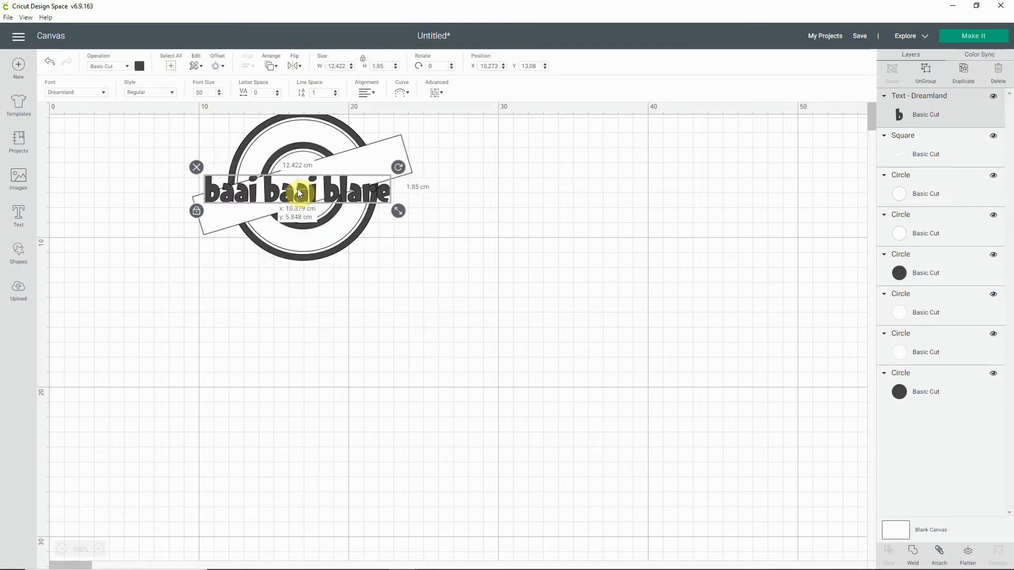
drag(398, 168, 407, 132)
click(339, 179)
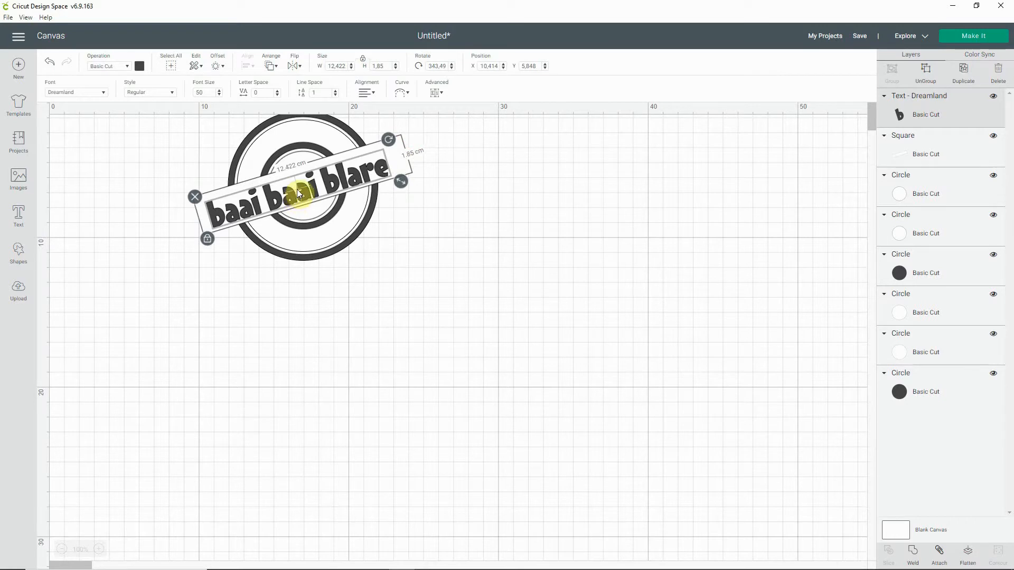
drag(297, 189, 302, 185)
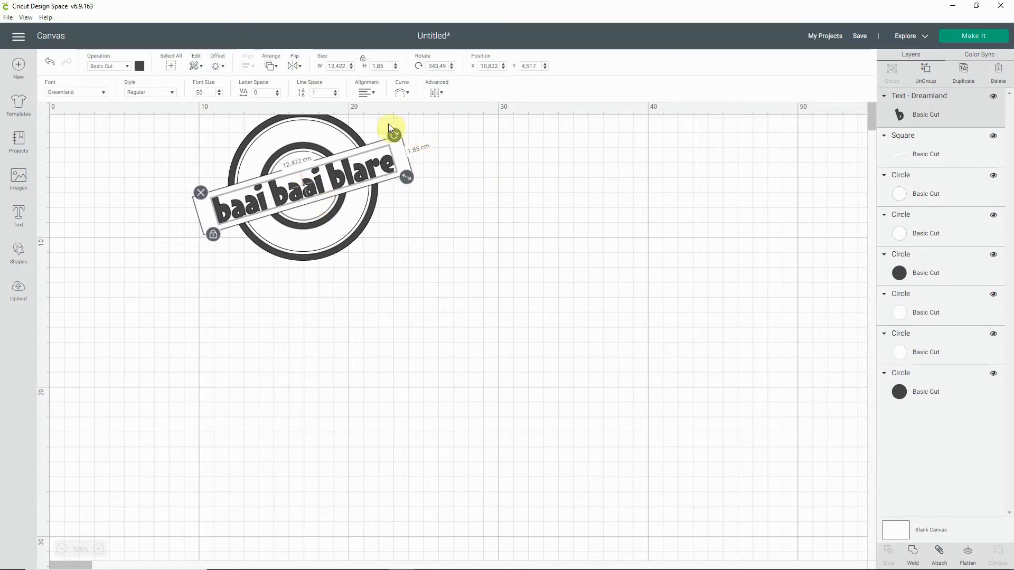
Step: Centre the text and the banner on each other, then deselect them
drag(420, 127, 371, 165)
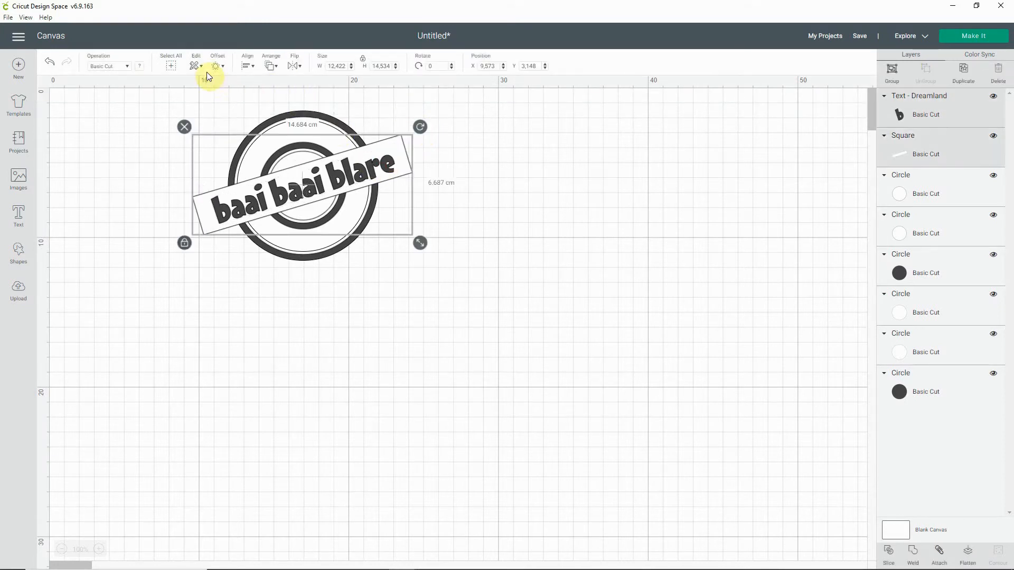
click(253, 66)
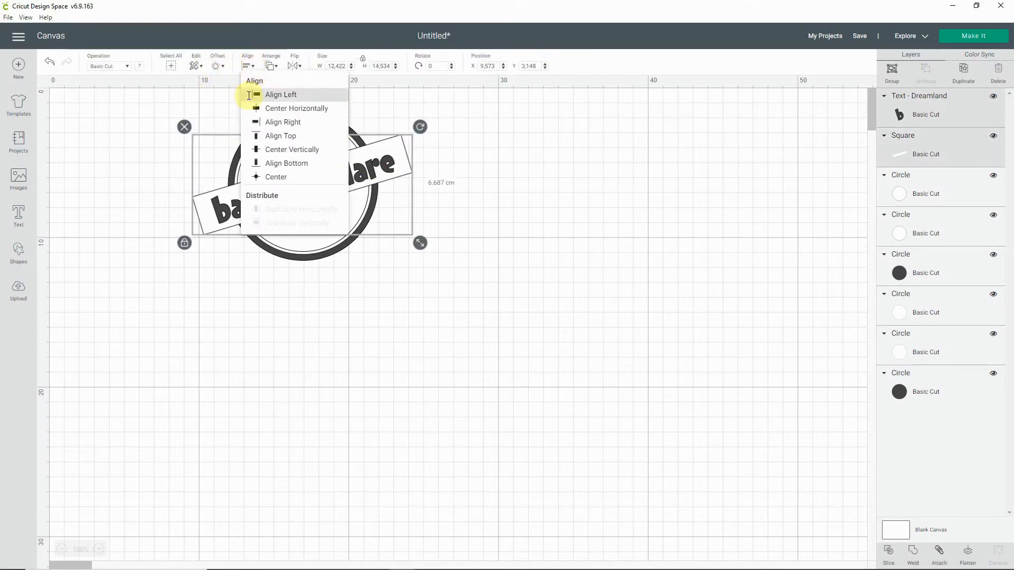
click(264, 178)
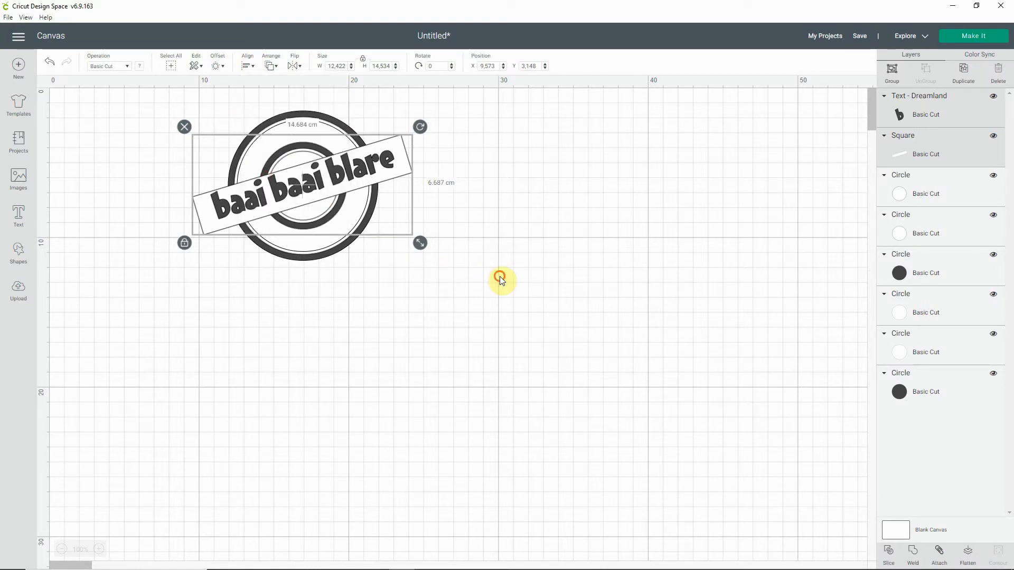
click(501, 279)
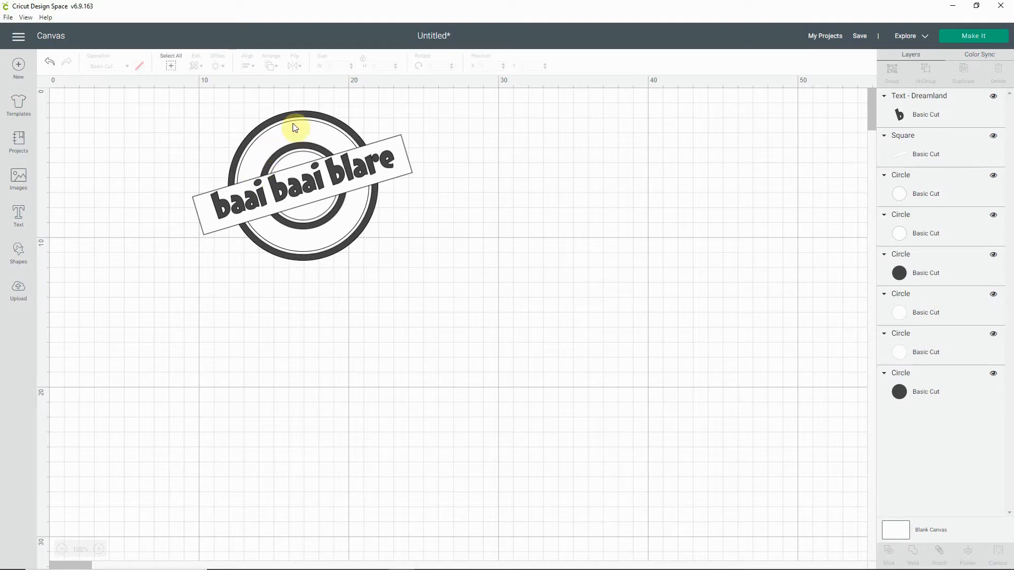
Step: Add a new text reading "100 % authentic" to the canvas
click(15, 219)
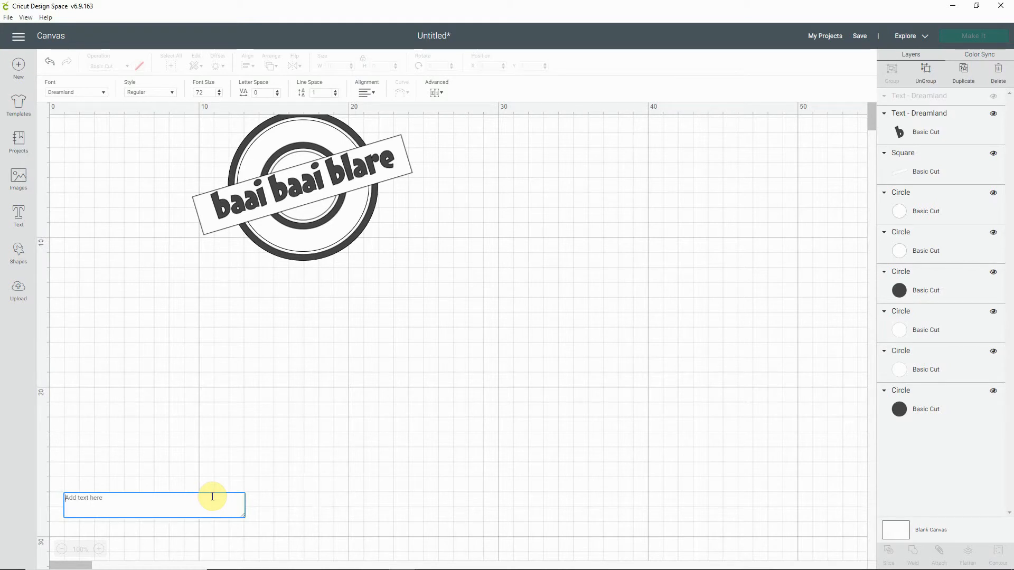
text(100)
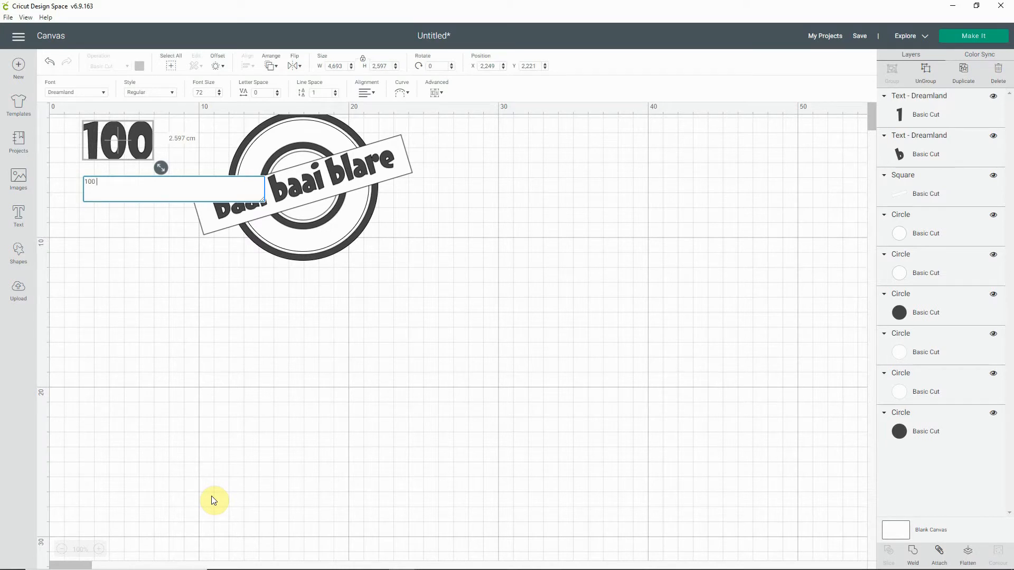
text( % authenti)
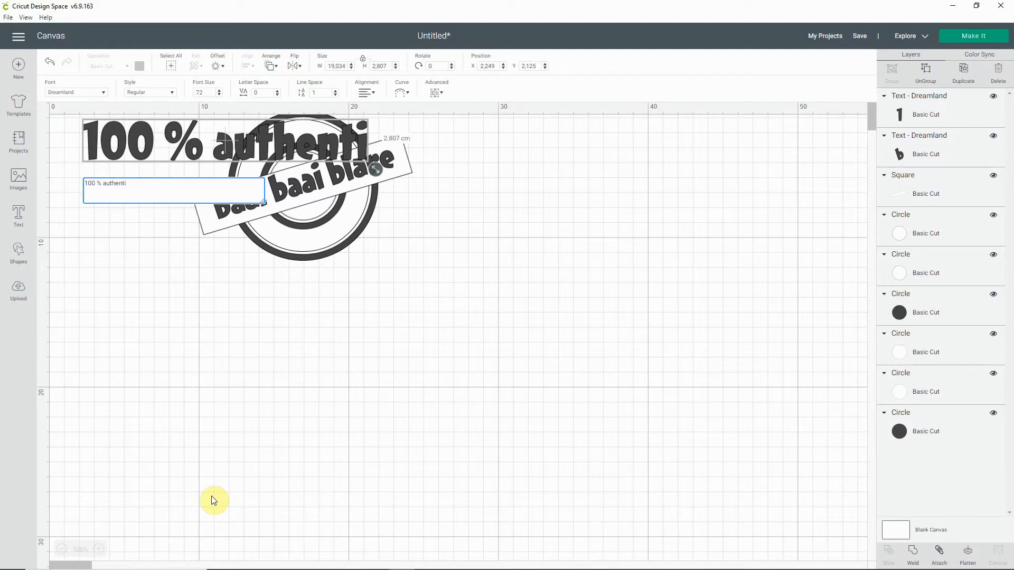
text(c)
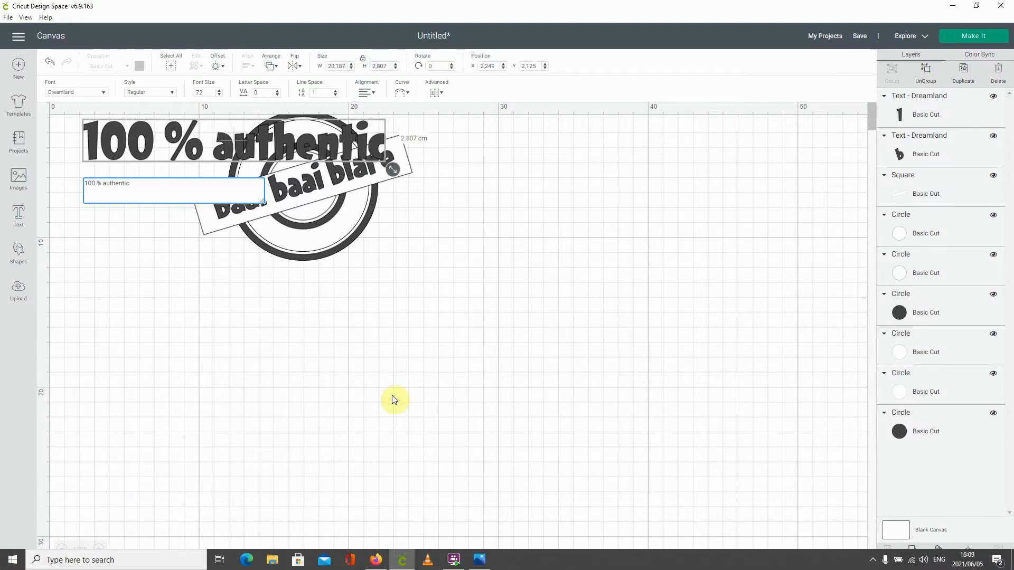
Step: Reduce the font size of the "100 % authentic" text to 28
click(217, 94)
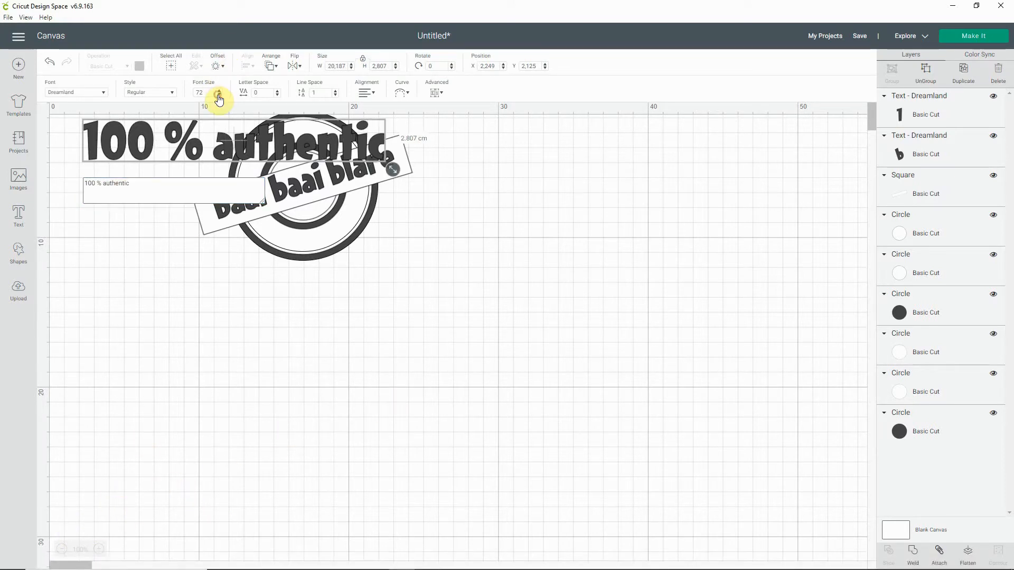
click(218, 95)
click(218, 95)
click(218, 95)
click(217, 96)
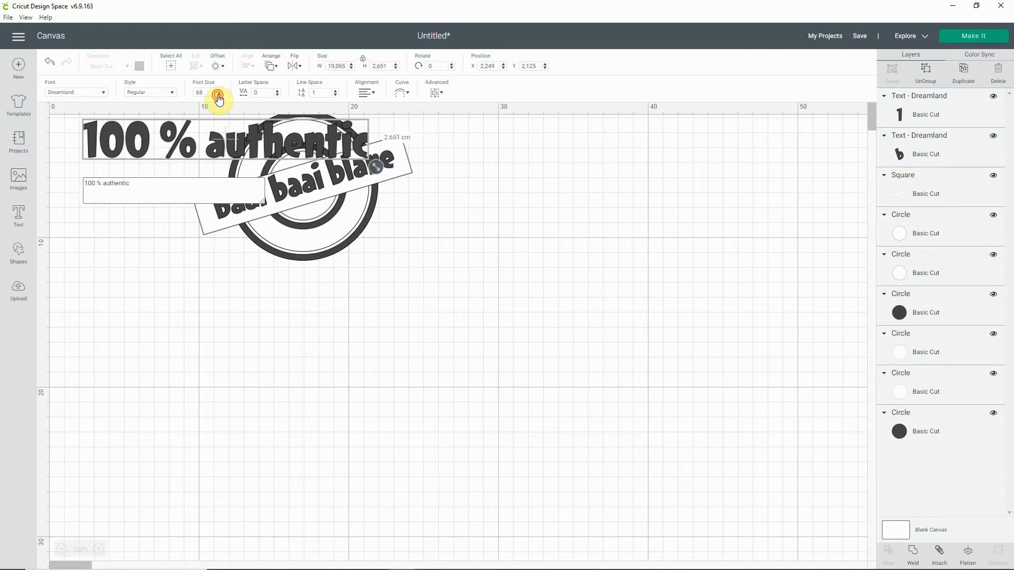
click(218, 95)
click(218, 95)
click(217, 95)
click(218, 95)
click(218, 95)
click(217, 95)
click(217, 95)
click(218, 95)
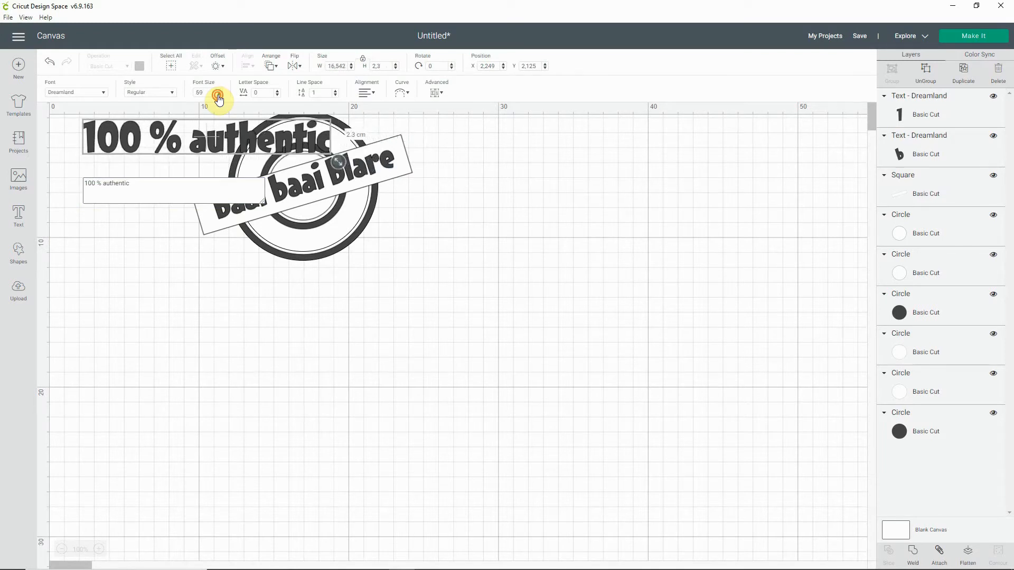
click(218, 95)
click(217, 95)
click(218, 95)
click(217, 95)
click(218, 95)
click(218, 95)
click(217, 95)
click(217, 95)
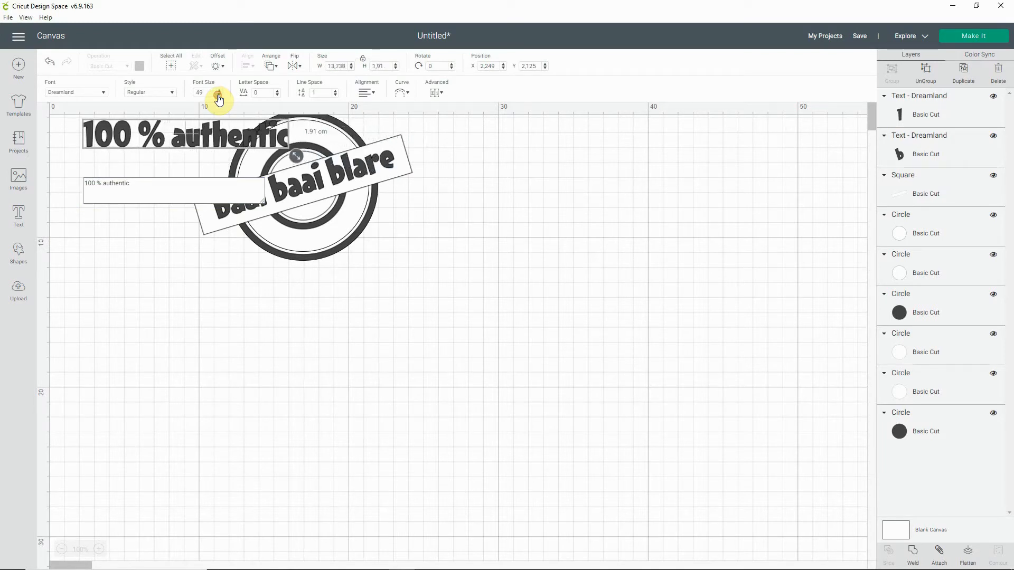
click(217, 96)
click(218, 95)
click(218, 95)
click(217, 95)
click(218, 95)
click(218, 95)
click(218, 95)
click(218, 95)
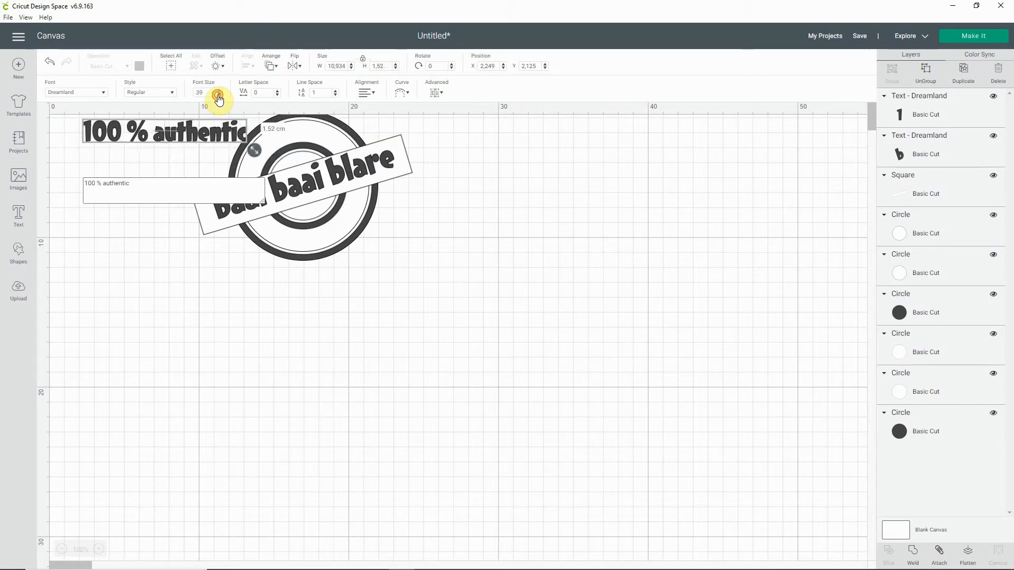
click(218, 95)
click(218, 95)
click(218, 95)
click(218, 95)
click(218, 95)
click(218, 95)
click(218, 95)
click(217, 95)
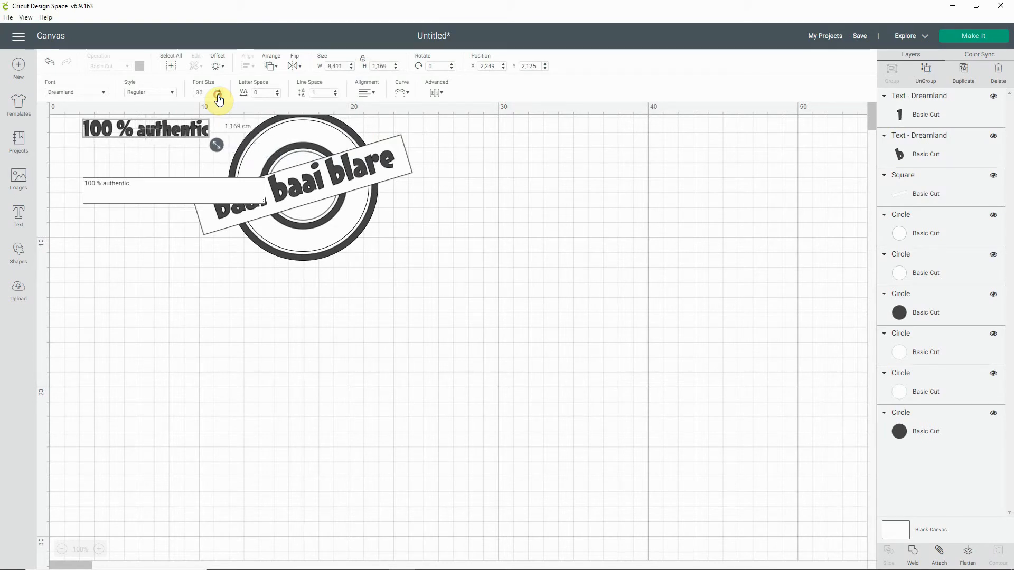
click(218, 95)
click(218, 95)
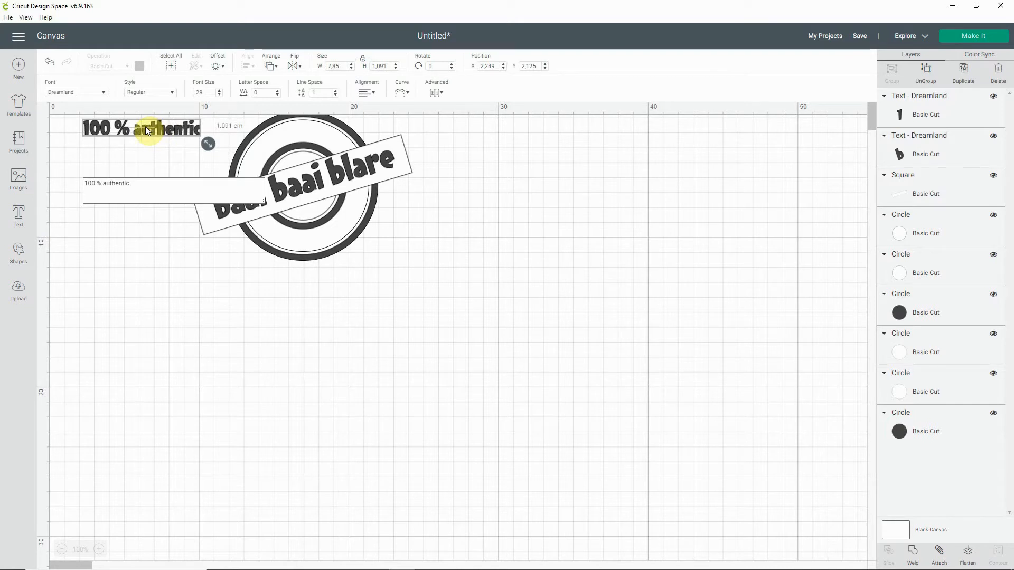
Step: Place the "100 % authentic" text over the lower part of the rings and curve it upward at both ends with a diameter of about -5.697
drag(144, 126, 320, 239)
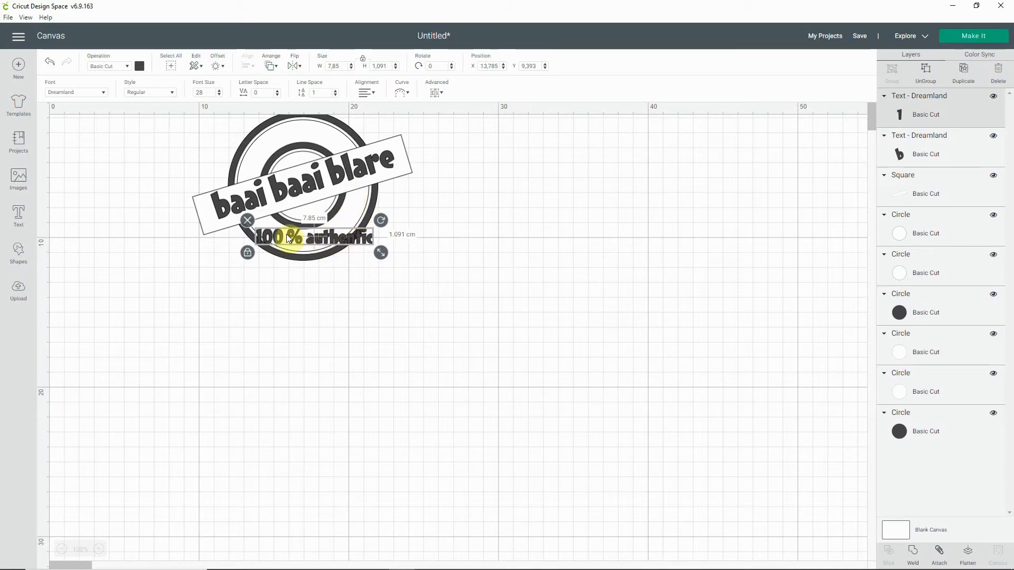
click(406, 94)
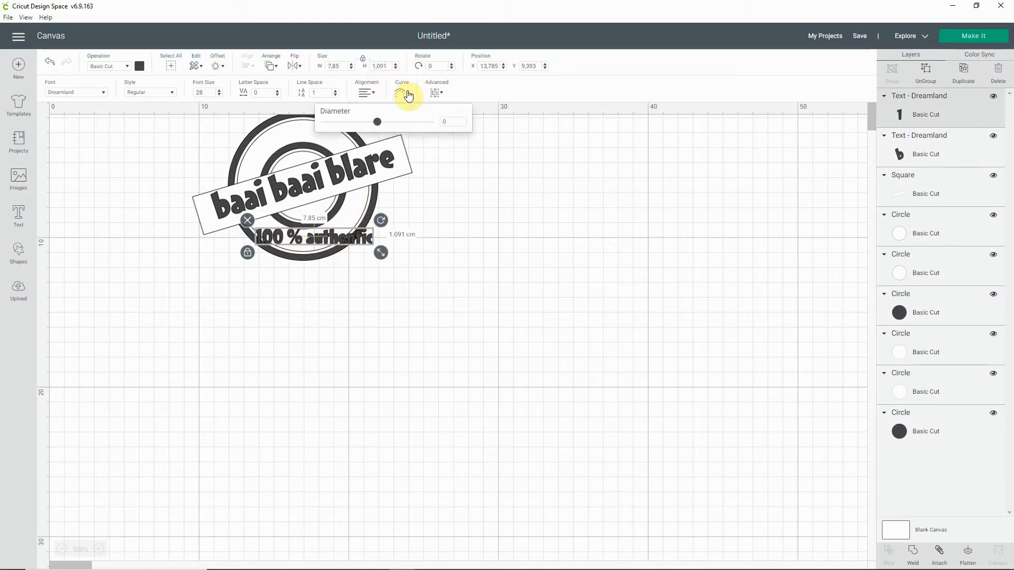
drag(377, 123, 339, 146)
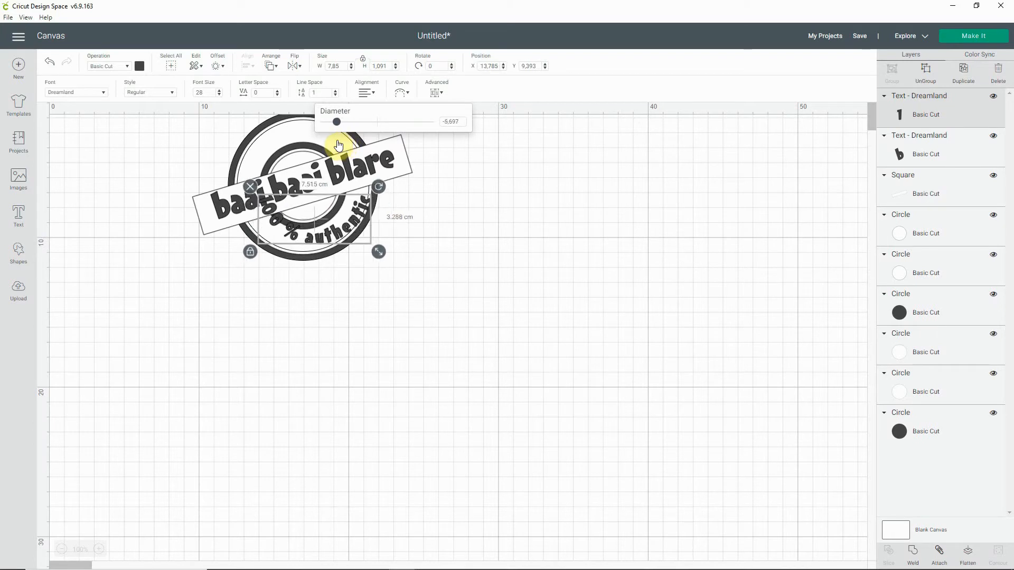
drag(315, 239, 308, 229)
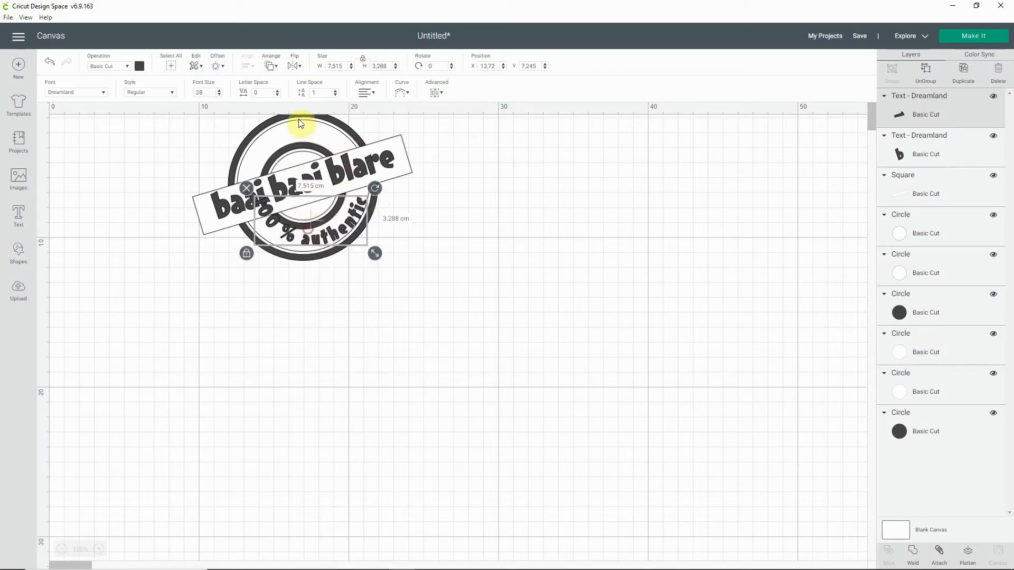
Step: Reduce the curved "100 % authentic" text to font size 20 and move it into the gap between the rings below the banner
click(219, 94)
click(219, 94)
click(219, 94)
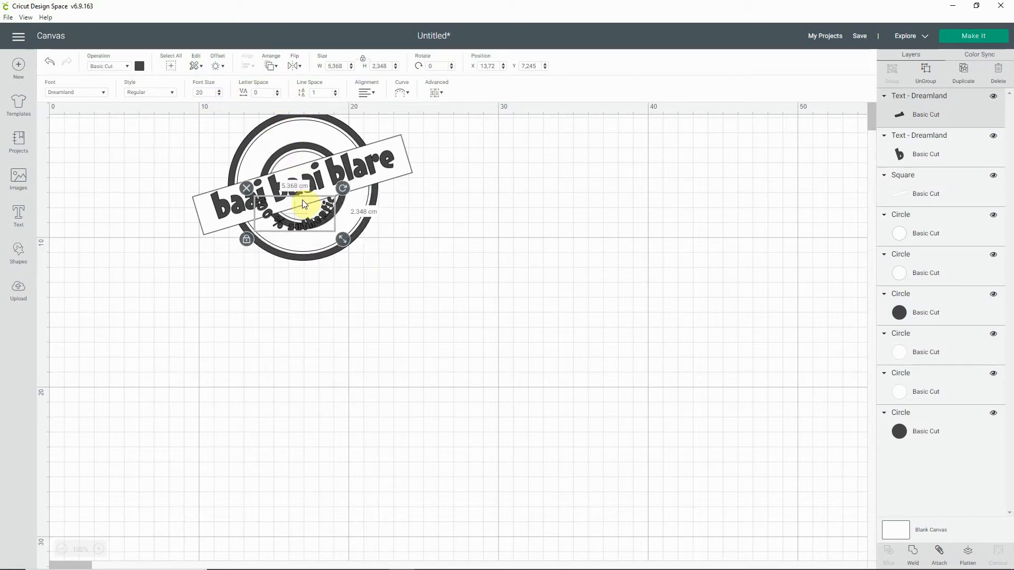
drag(294, 212, 310, 224)
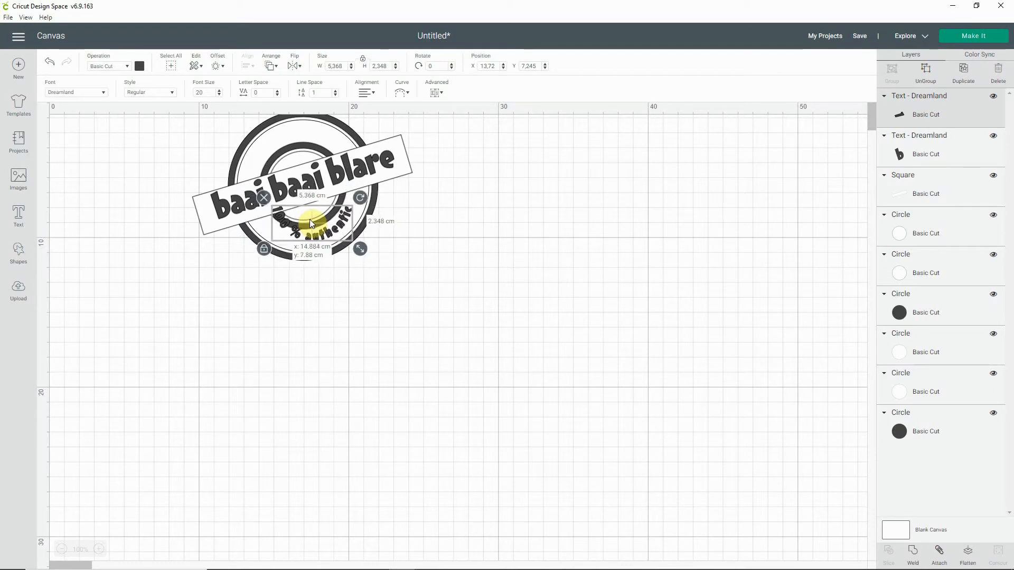
Step: Flatten the "100 % authentic" curve to a diameter of about -6.133, rotate the text to about 343.36° and fit it between the rings
drag(361, 198, 356, 192)
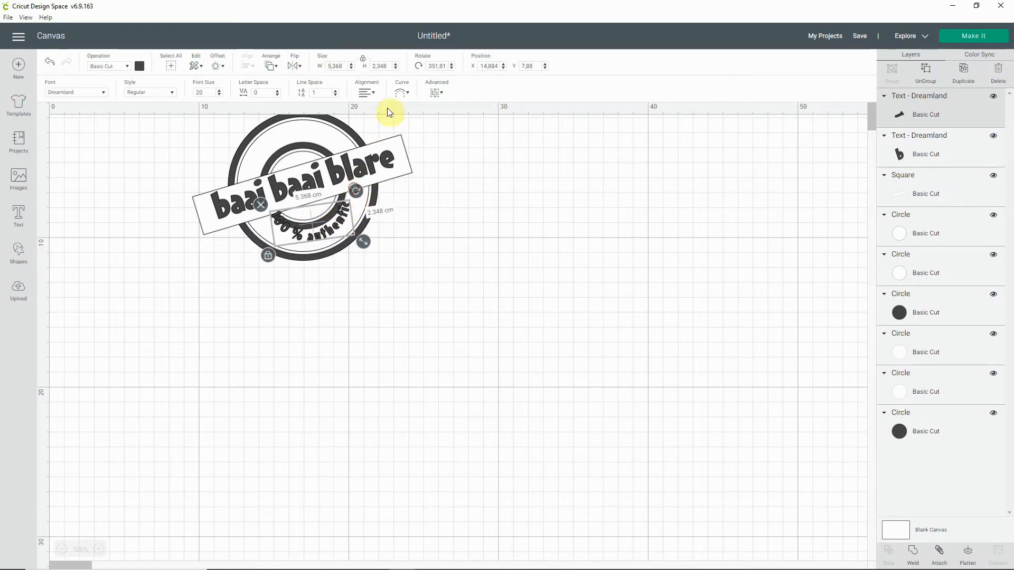
click(402, 93)
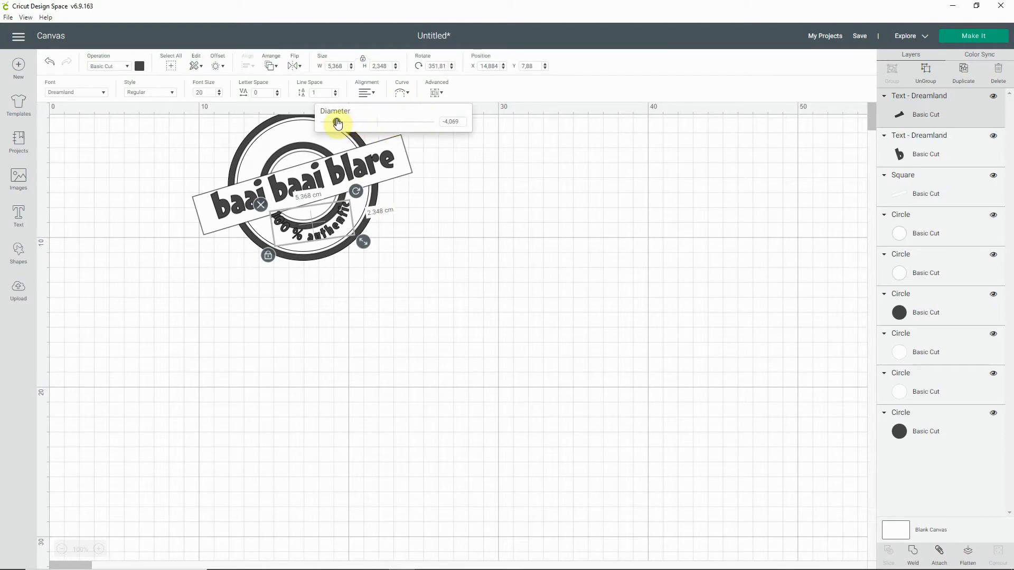
drag(338, 123, 341, 124)
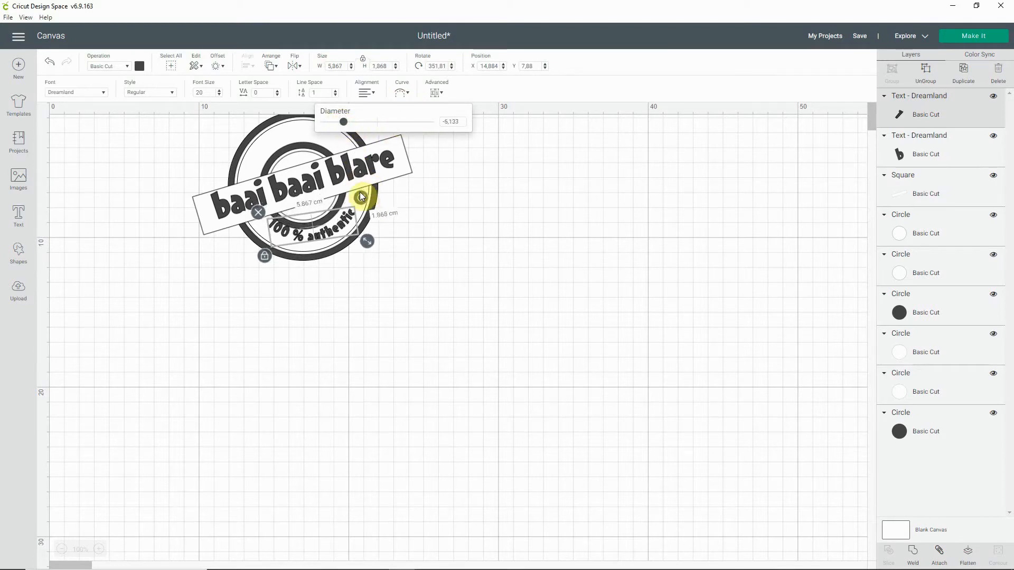
drag(362, 196, 362, 186)
drag(322, 229, 325, 235)
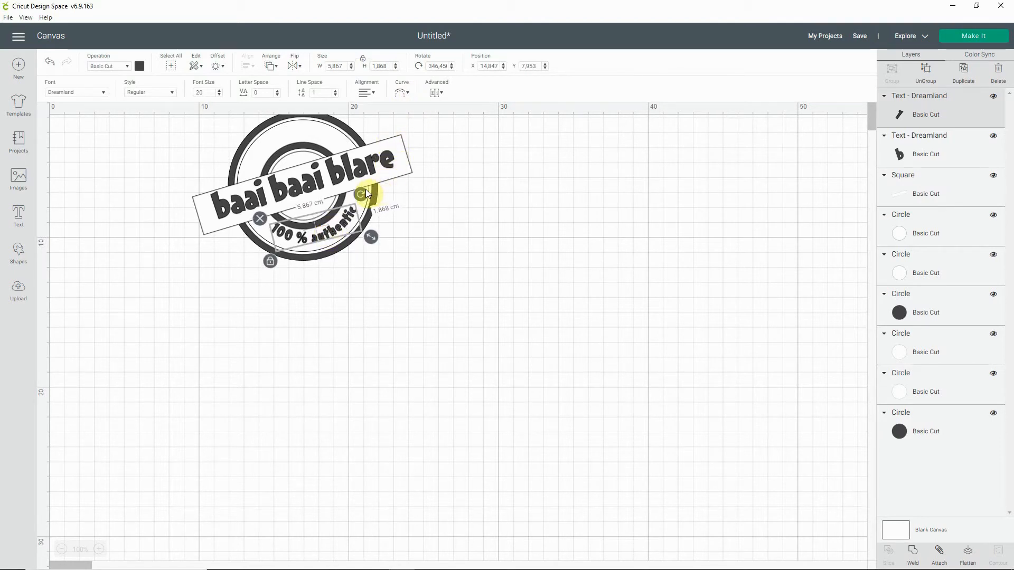
drag(365, 189, 364, 189)
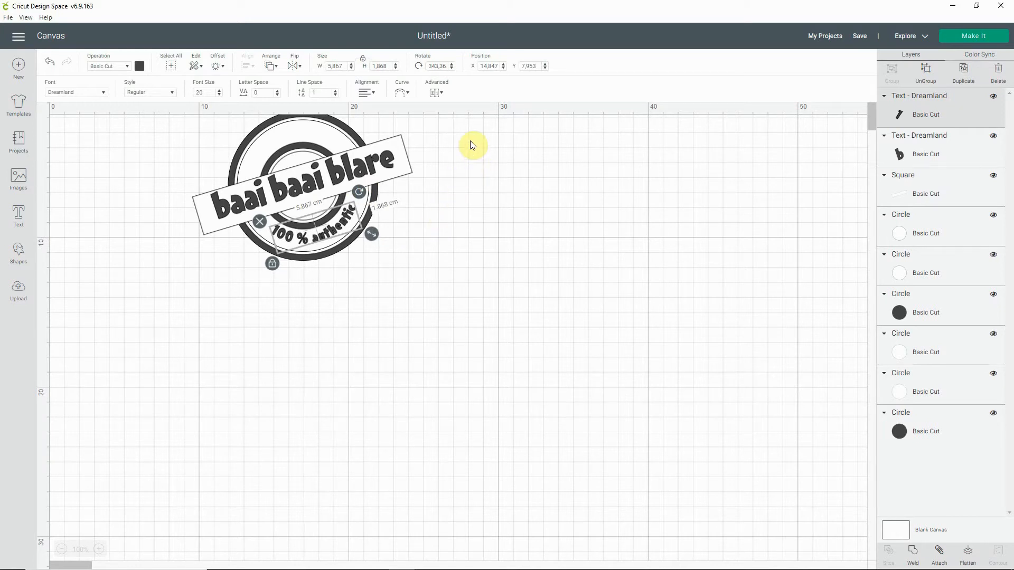
click(463, 225)
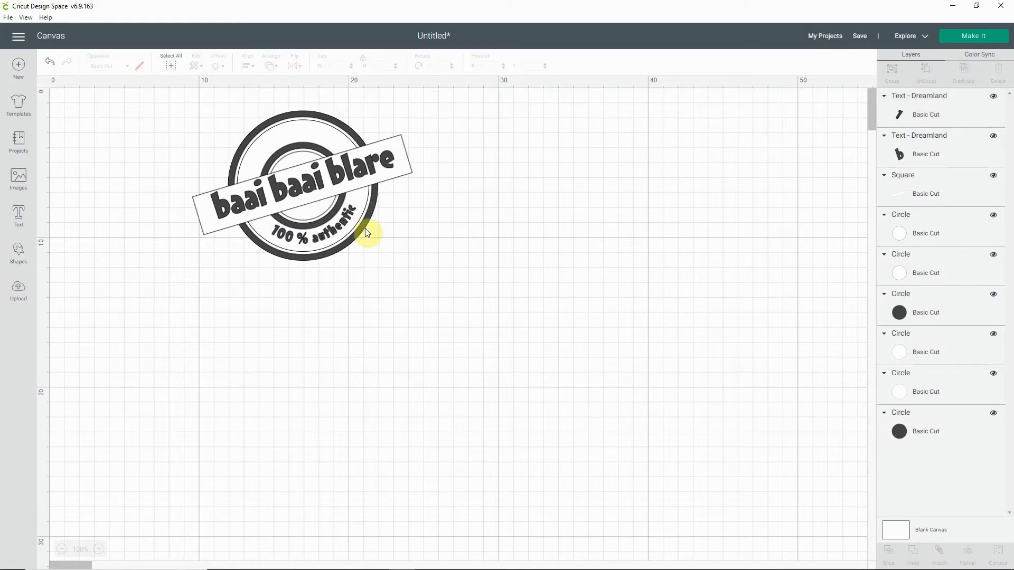
Step: Nudge the "100 % authentic" text slightly so it sits evenly between the inner and outer rings, and deselect it
click(18, 254)
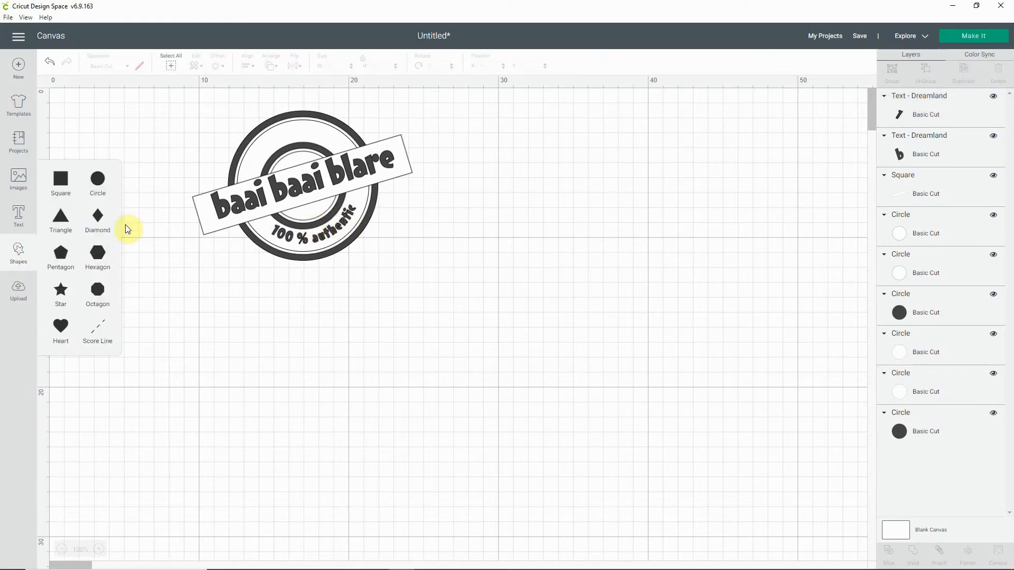
click(321, 239)
drag(314, 228, 315, 229)
click(394, 280)
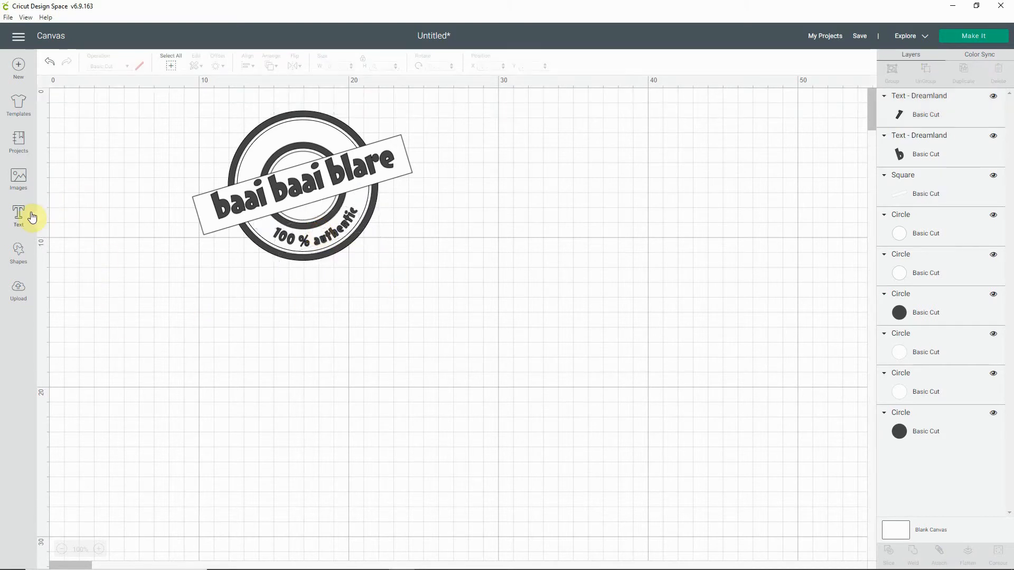
Step: Insert a star, shrink it to about 0.927 × 0.882 cm and place it just before the "100" of the curved text
click(23, 255)
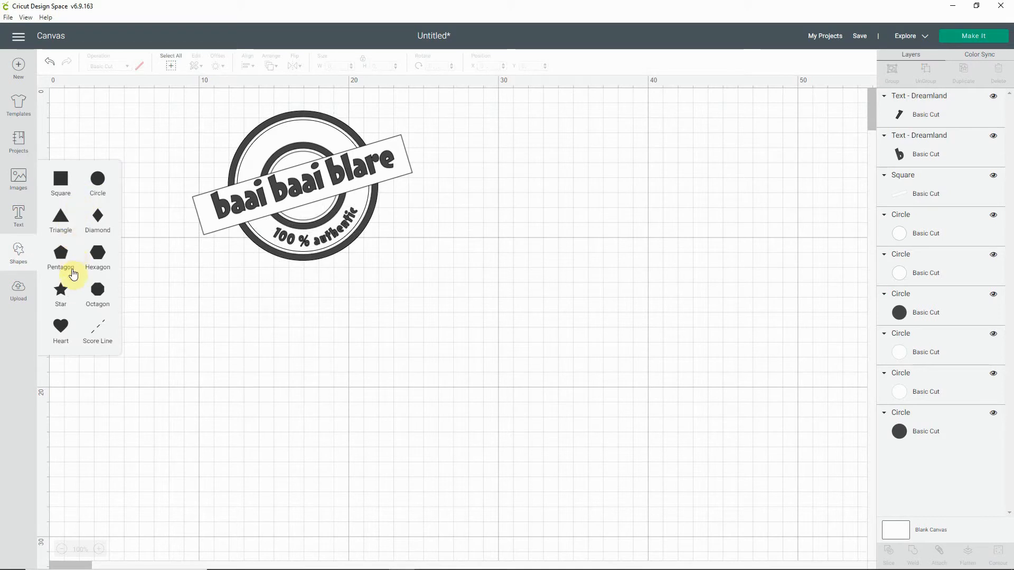
click(61, 289)
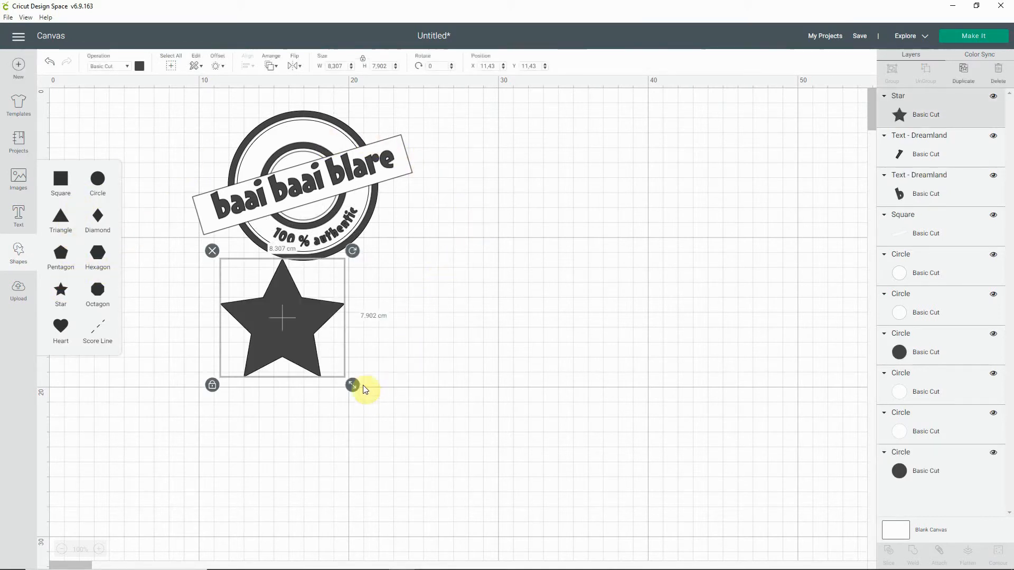
drag(353, 391, 266, 229)
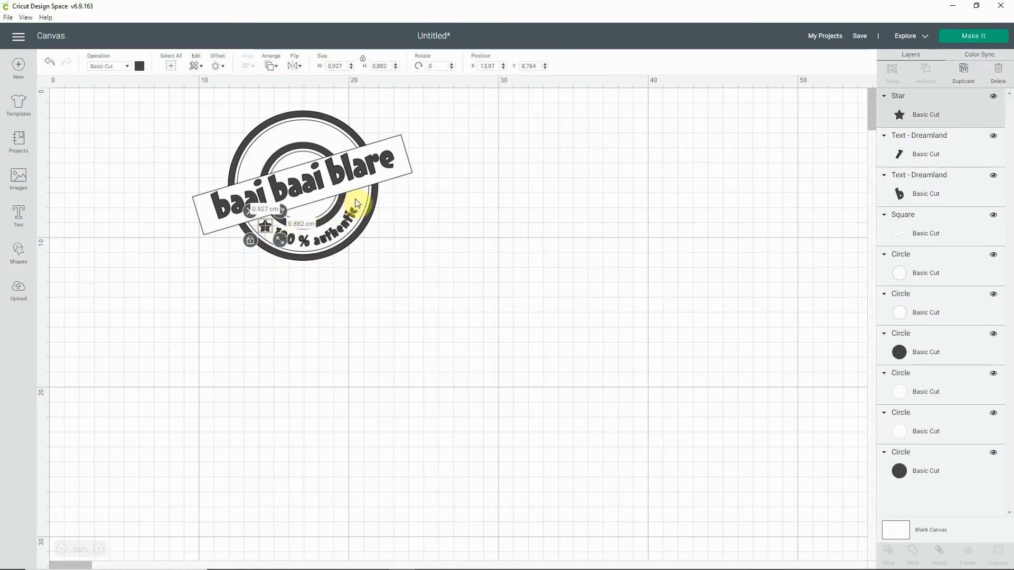
Step: Duplicate the small star, place the copy between the rings after the word "authentic" and deselect it
right_click(266, 227)
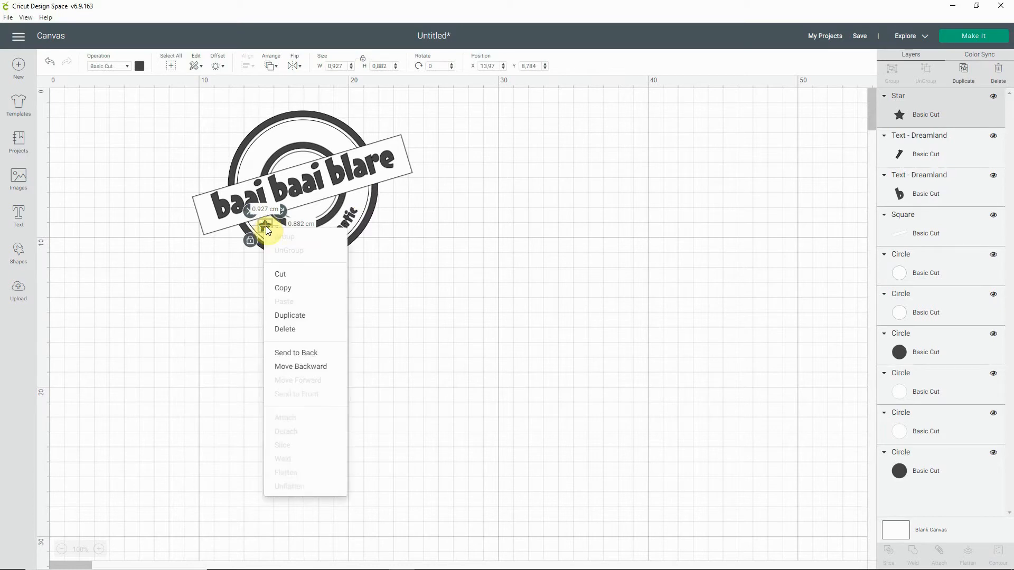
click(290, 316)
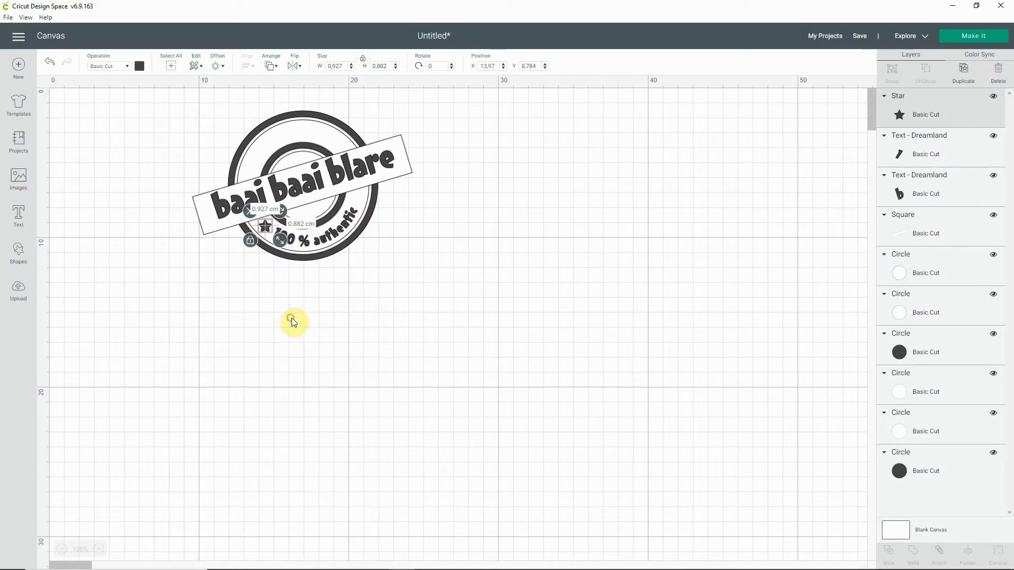
drag(274, 235, 359, 198)
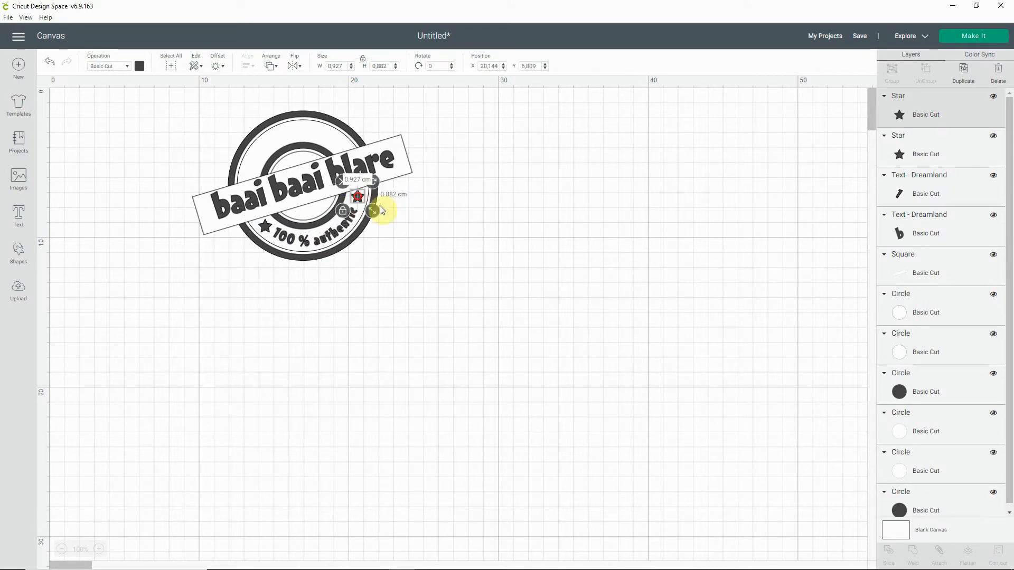
click(418, 217)
click(357, 202)
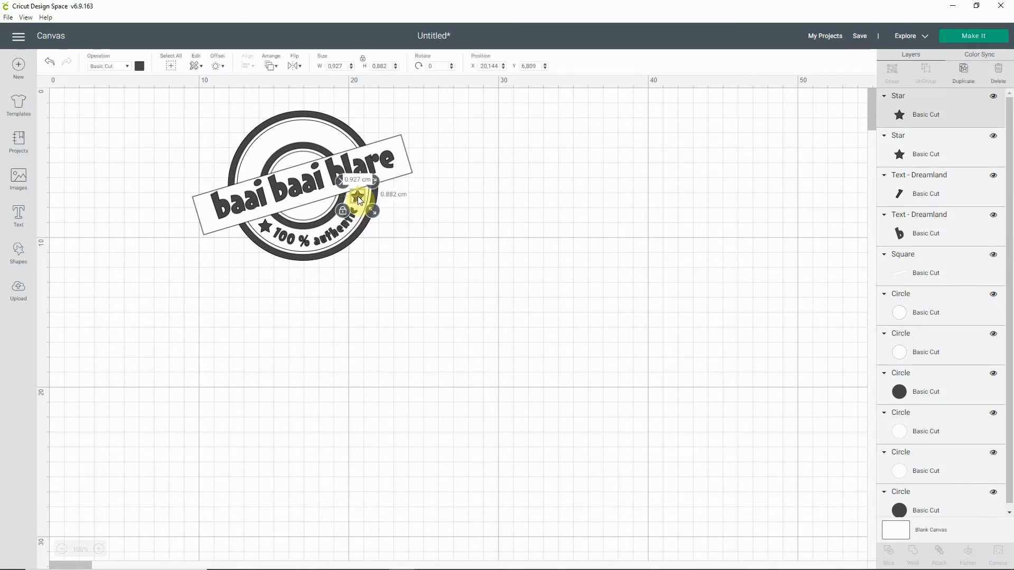
click(421, 222)
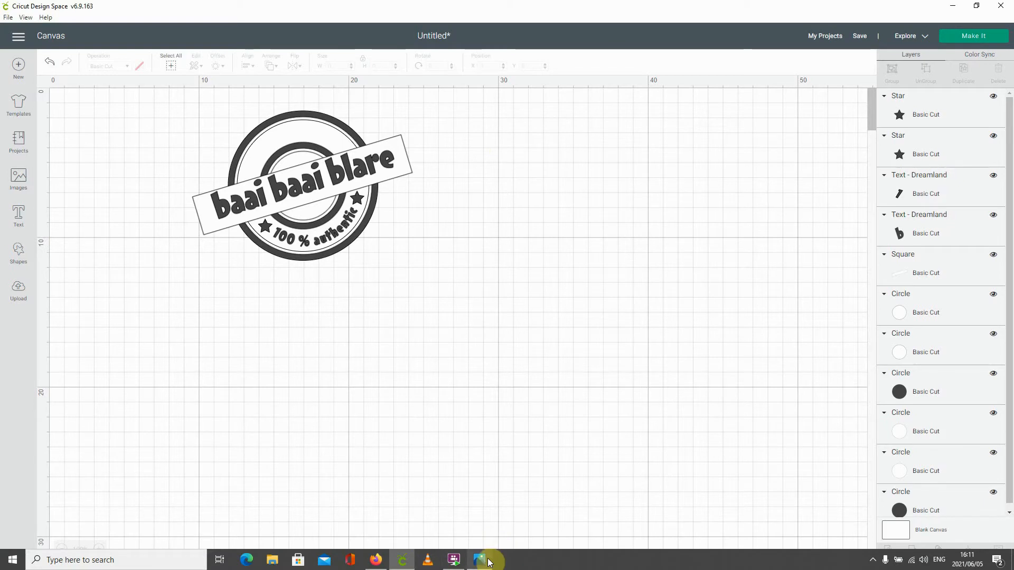
Step: Check the reference stamp design in the Photos window and return to the Cricut Design Space canvas
mouse_move(489, 562)
click(491, 502)
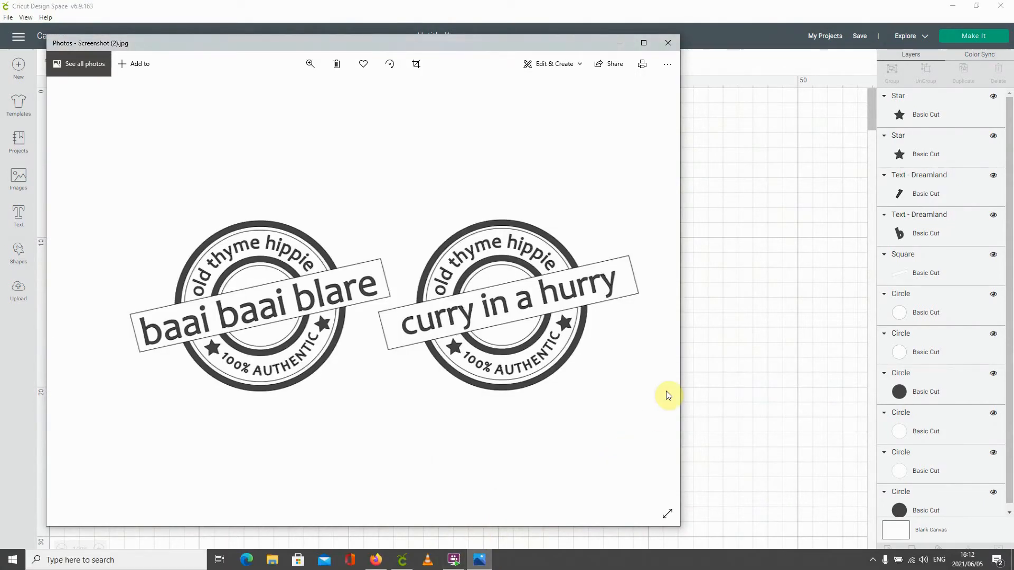
click(739, 300)
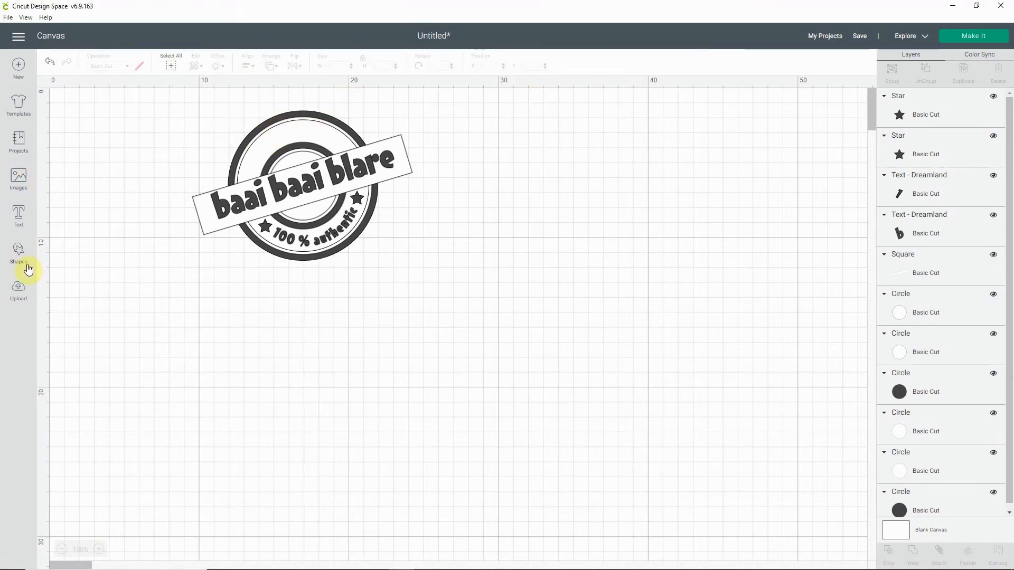
Step: Add a new text object reading "old thyme hippie"
click(19, 216)
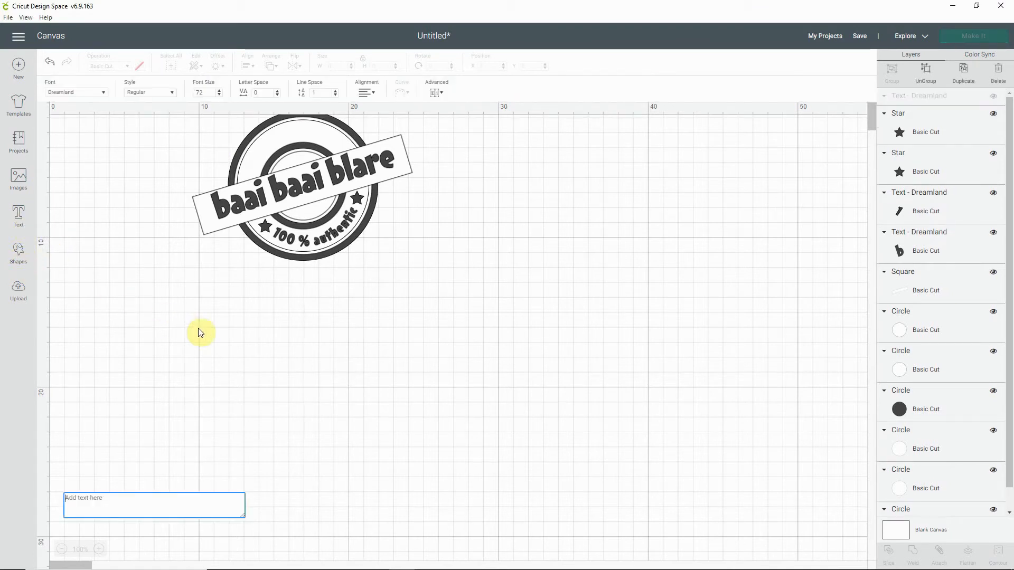
text(old)
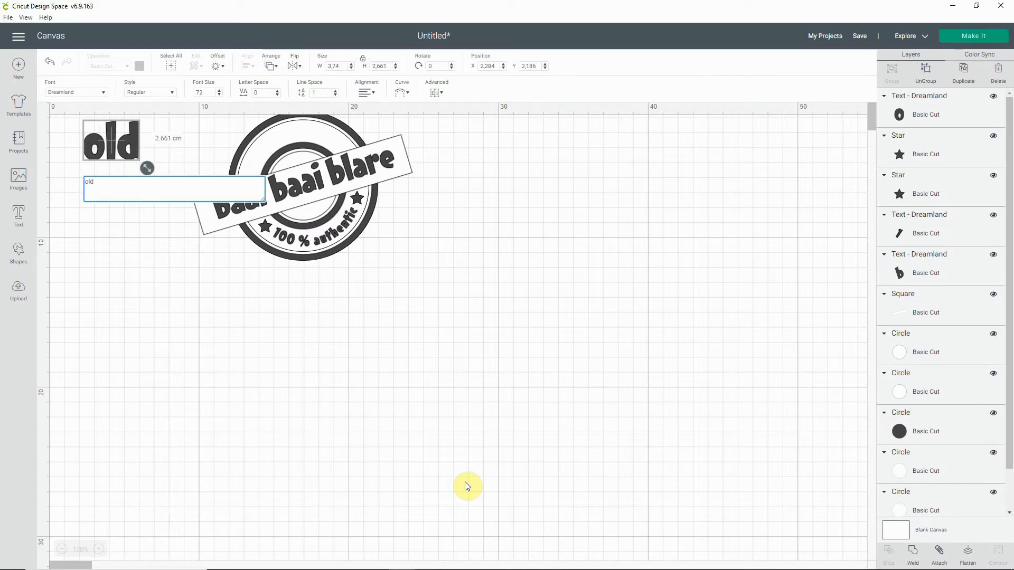
text( thy)
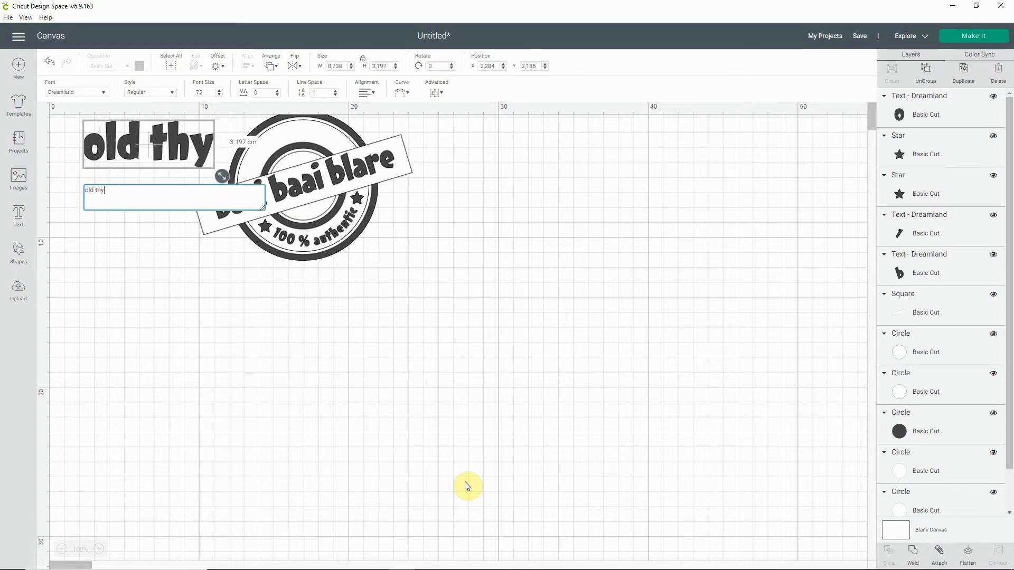
text(me hippie)
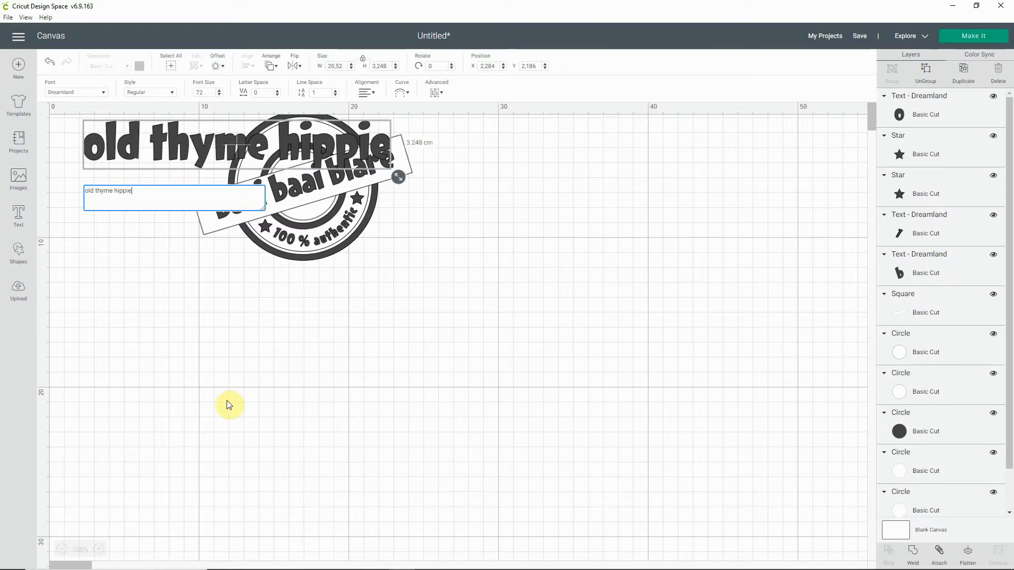
Step: Reduce the "old thyme hippie" text to font size 28 and place it across the upper part of the rings
click(219, 95)
click(219, 95)
click(218, 95)
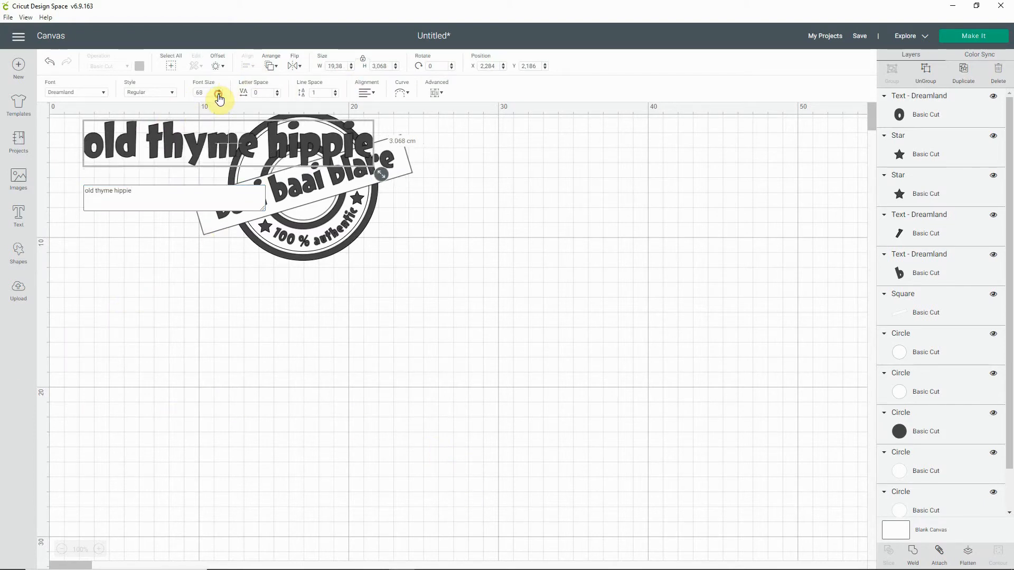
click(219, 95)
click(219, 96)
click(219, 95)
click(219, 95)
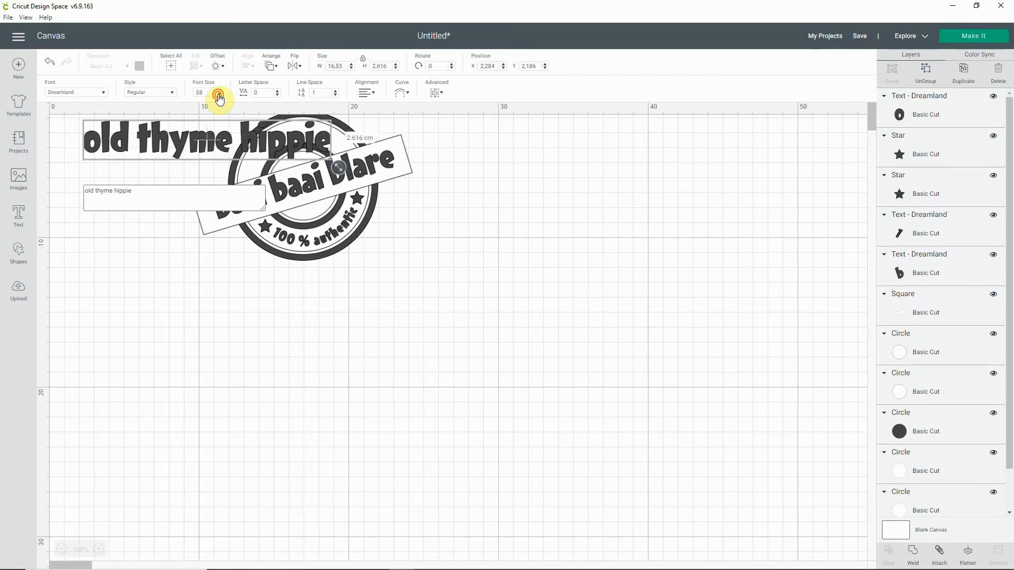
click(218, 95)
click(219, 95)
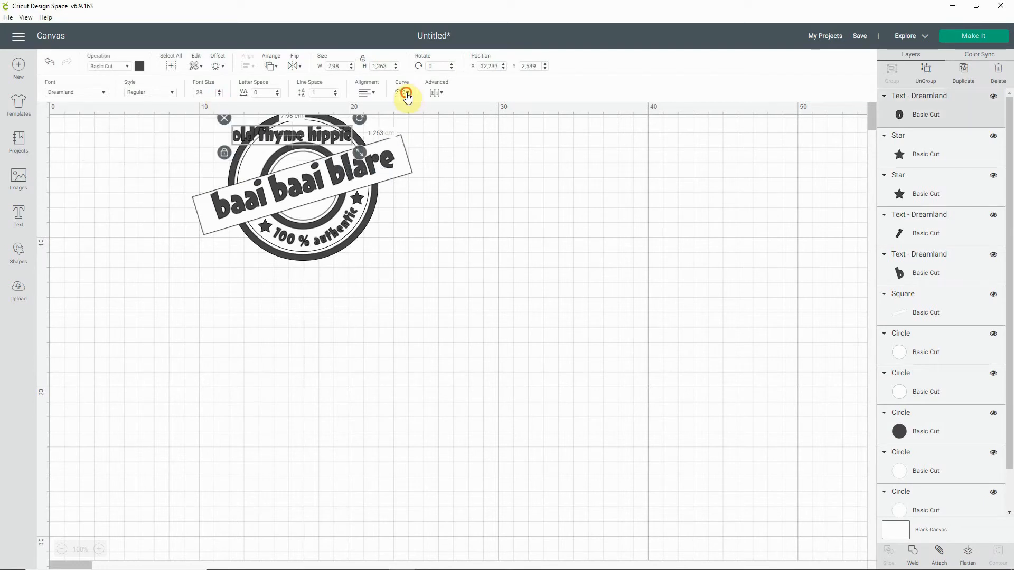
Step: Curve the "old thyme hippie" text upward into an arch that follows the rings, and deselect it
click(402, 92)
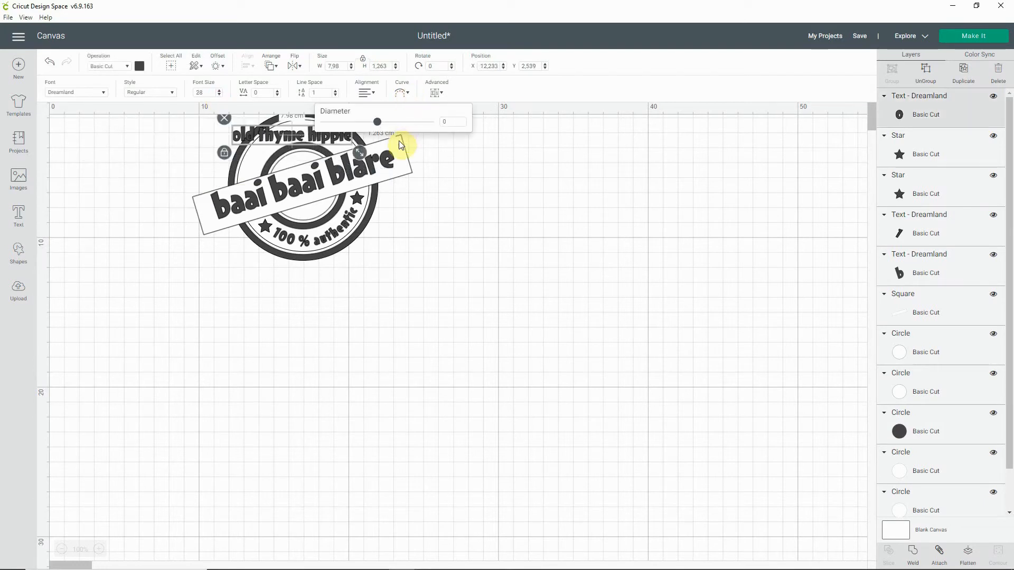
drag(377, 123, 417, 119)
click(447, 188)
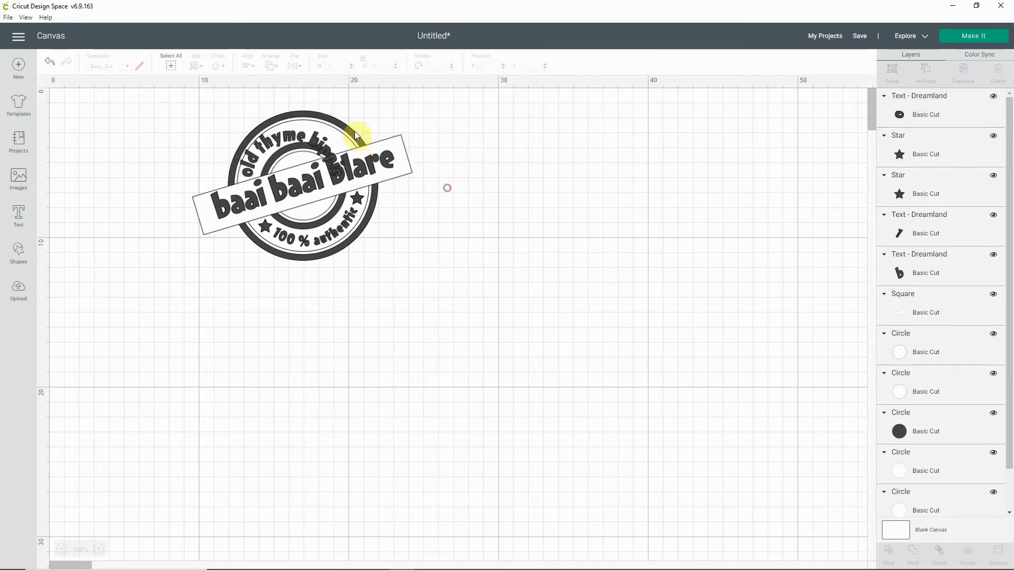
Step: Rotate the curved "old thyme hippie" text to about 345.31° and move it between the rings above the banner
click(331, 146)
drag(352, 127, 347, 105)
drag(289, 158, 294, 150)
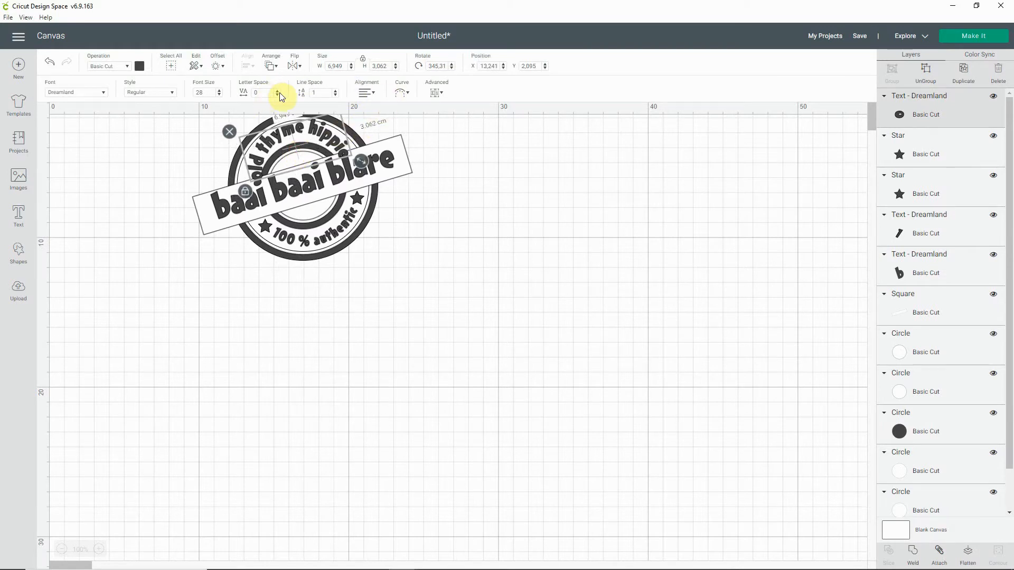
Step: Set the font size of the curved "old thyme hippie" text to 24
click(219, 95)
click(219, 96)
click(219, 95)
click(219, 95)
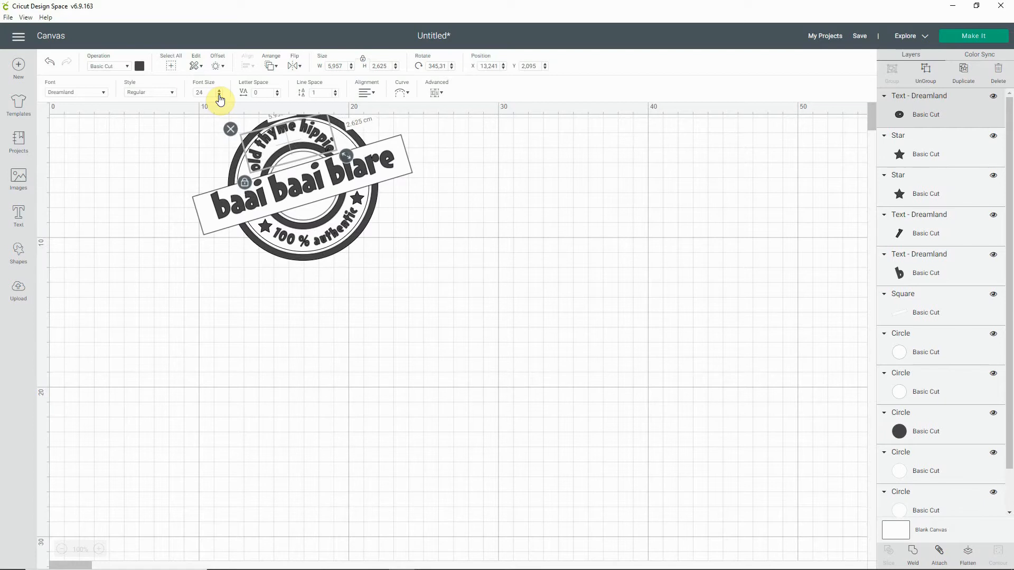
Step: Loosen the curve of "old thyme hippie" to about 6.382 × 2.222 cm, centre it between the upper rings and deselect it
click(399, 93)
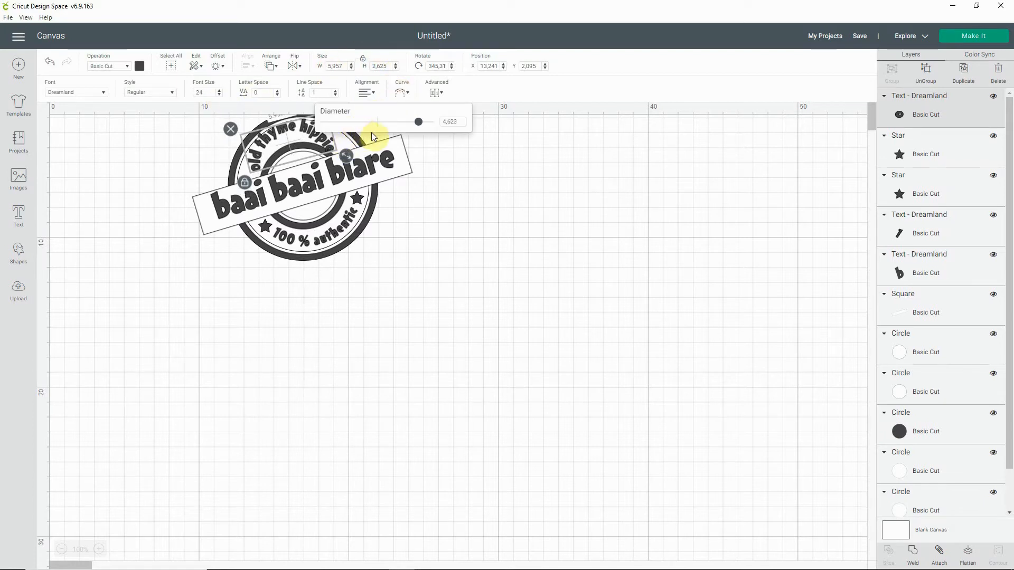
drag(419, 123, 414, 123)
drag(288, 142, 293, 145)
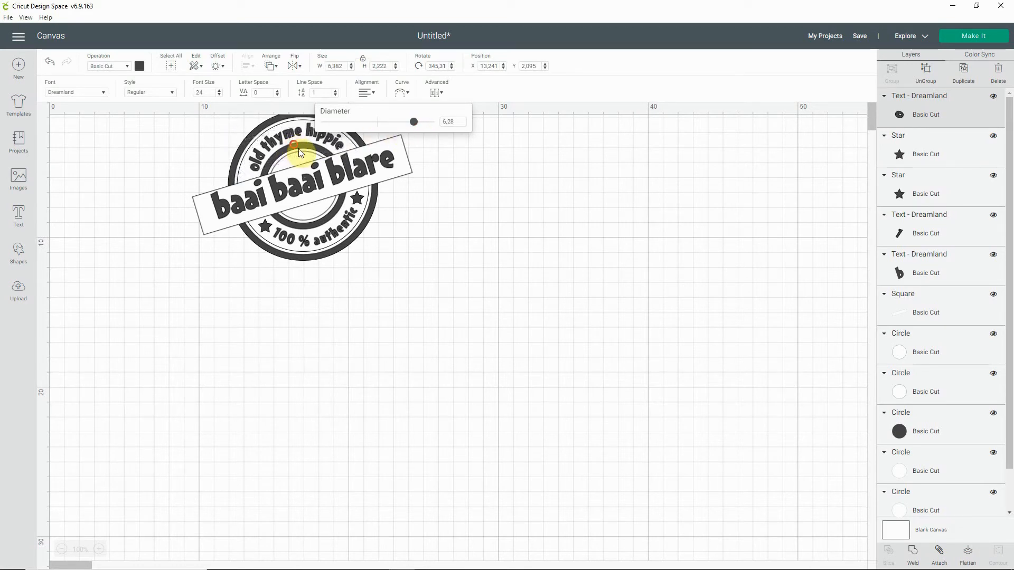
click(455, 295)
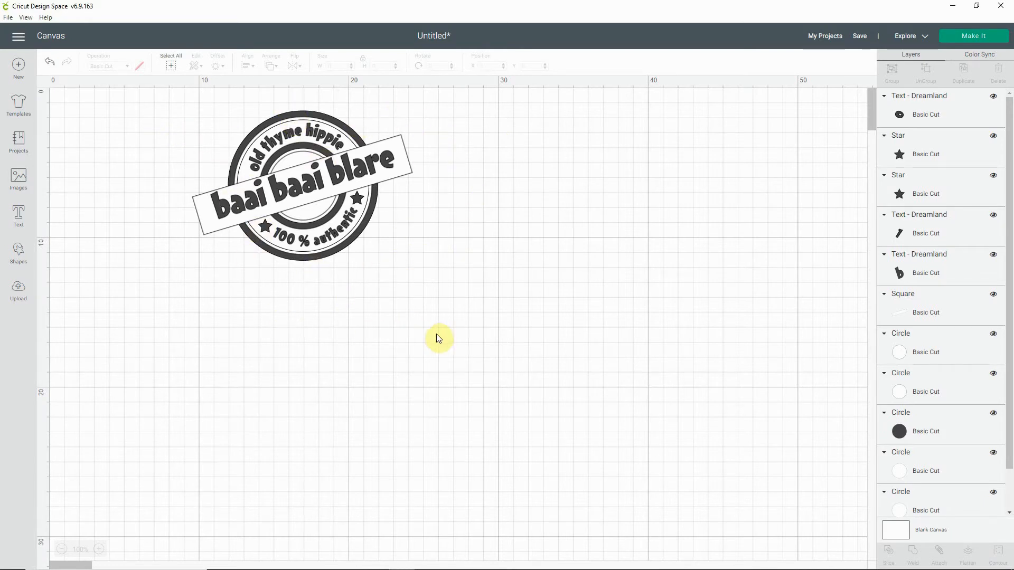
click(428, 302)
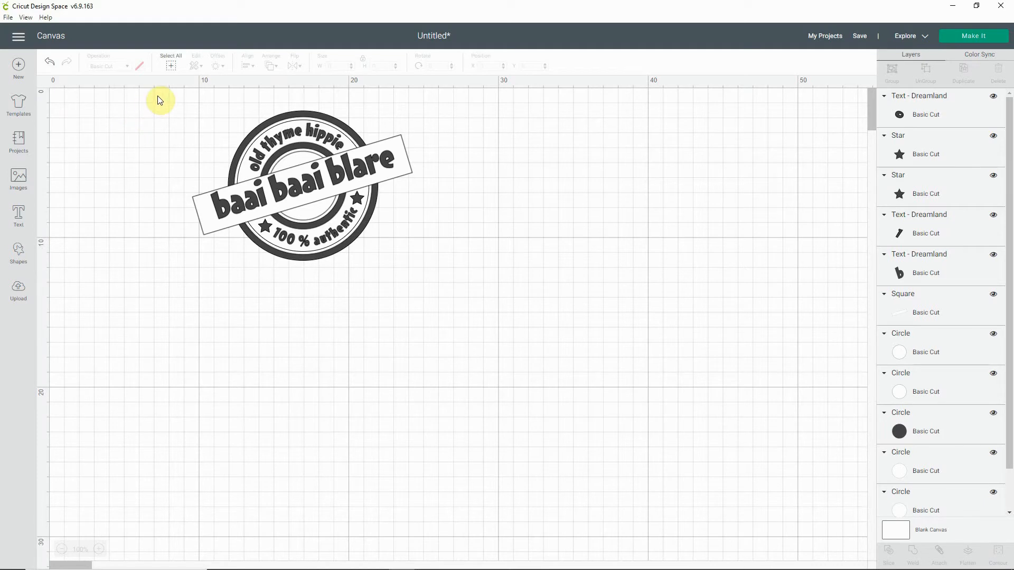
drag(157, 96, 456, 226)
click(581, 235)
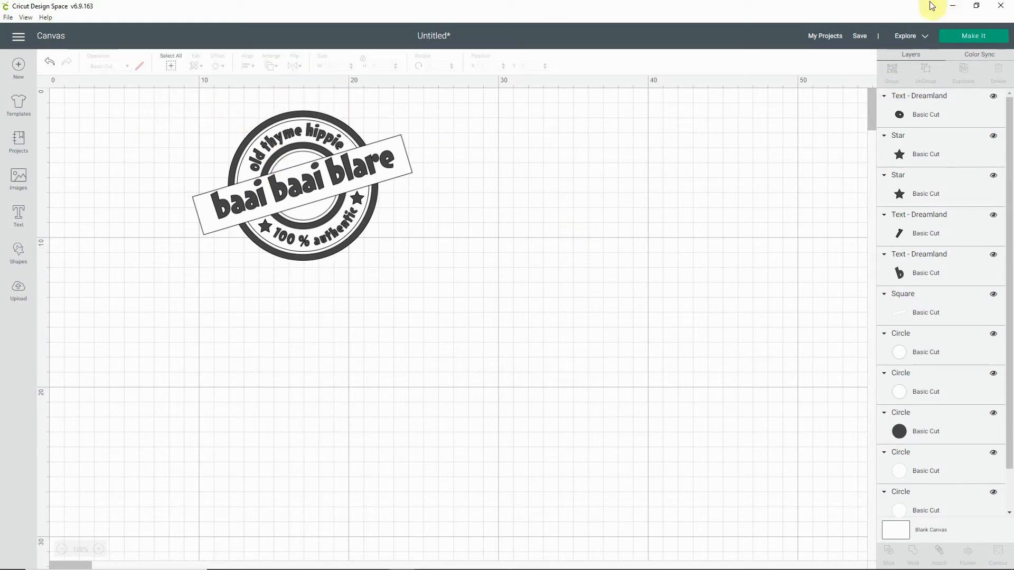
Step: Preview how the design is laid out on both cutting mats, dismiss the purchase notice and return to the canvas
click(975, 38)
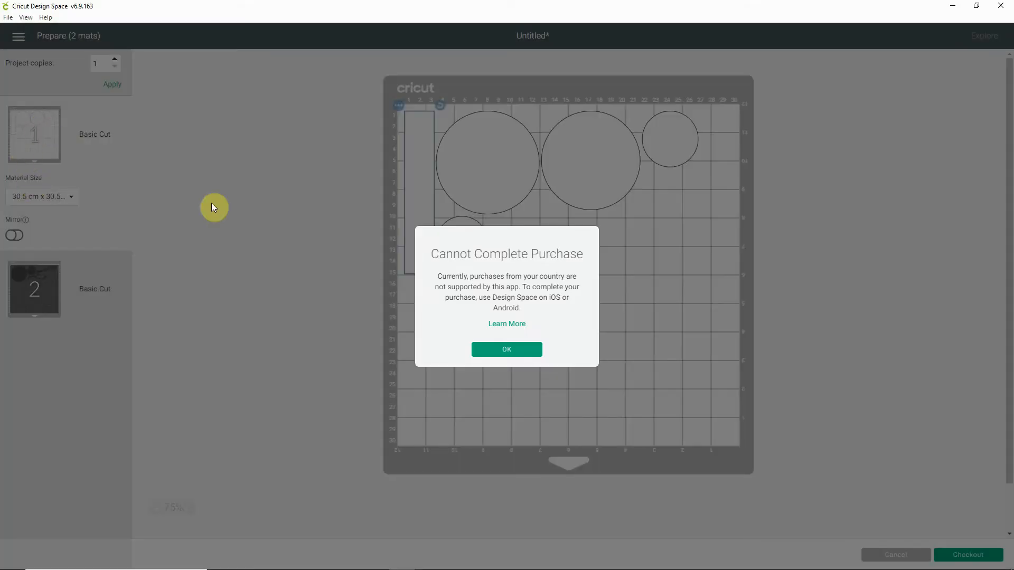
click(534, 350)
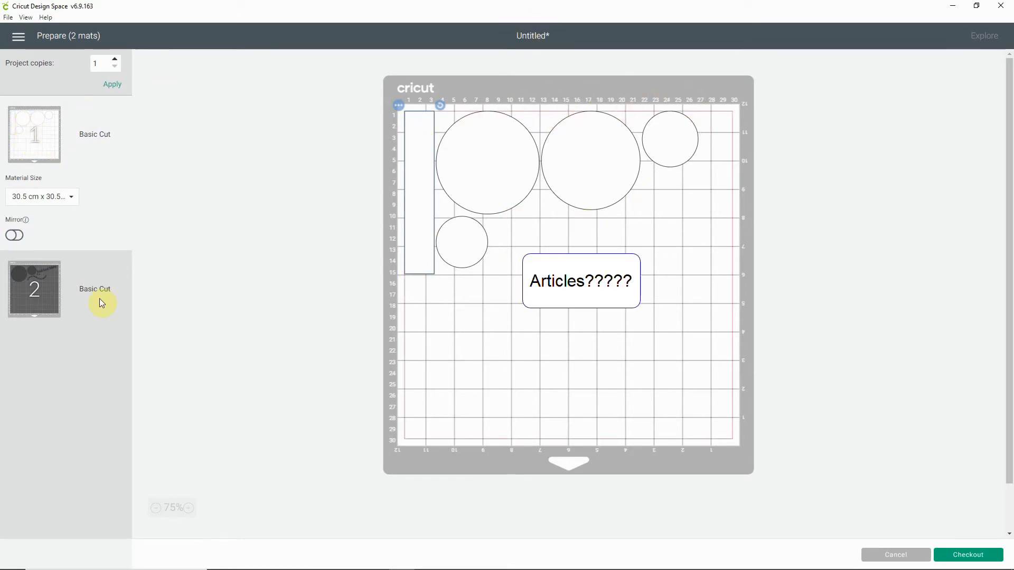
click(46, 294)
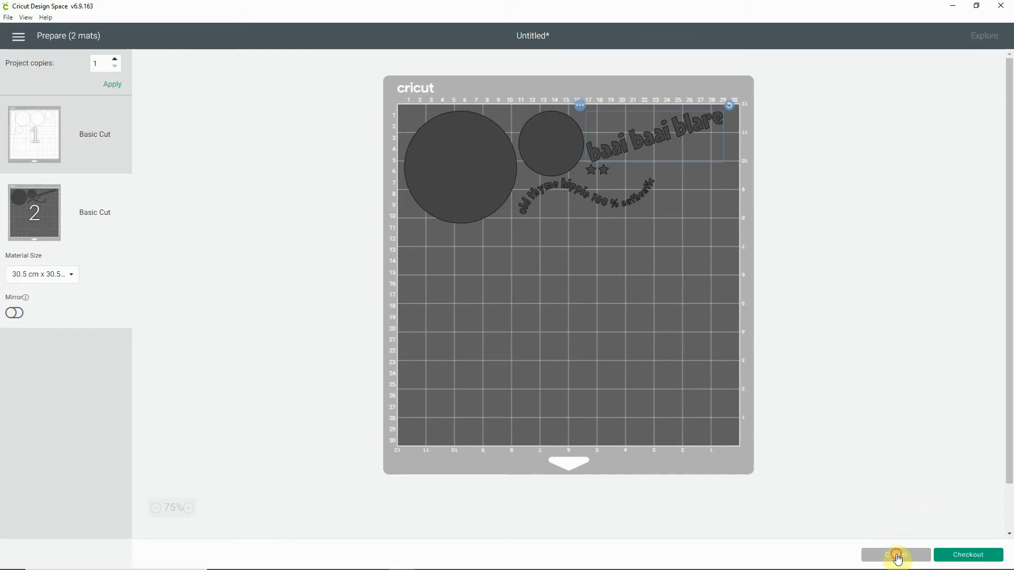
click(895, 553)
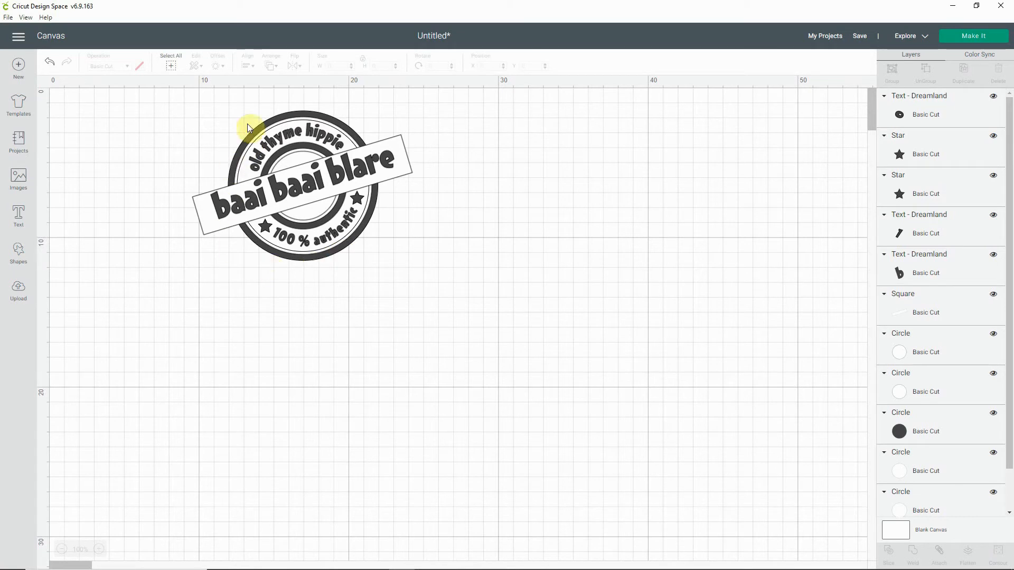
Step: Select all parts of the stamp design, group them into one object and deselect it
drag(173, 95, 439, 279)
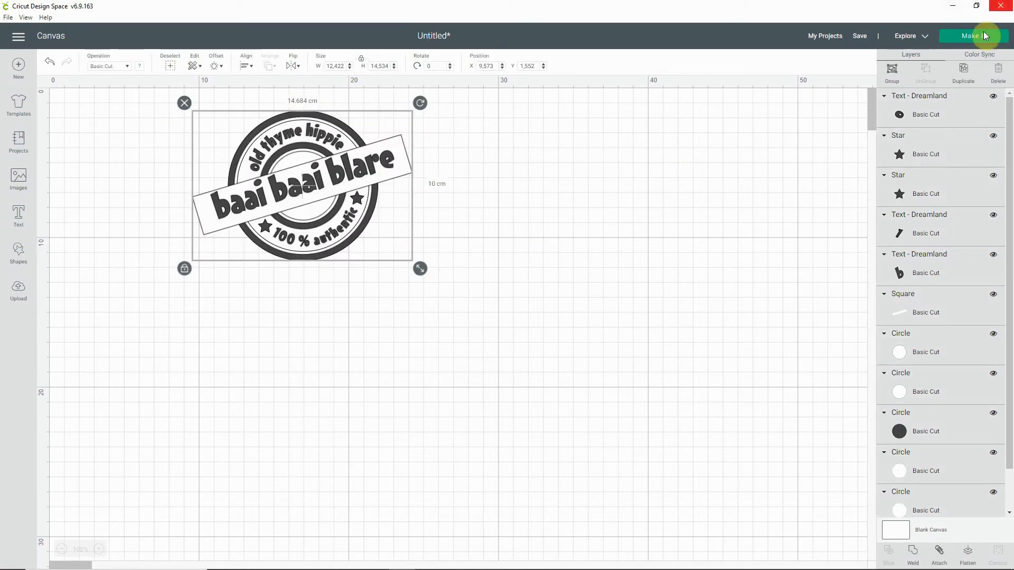
click(892, 72)
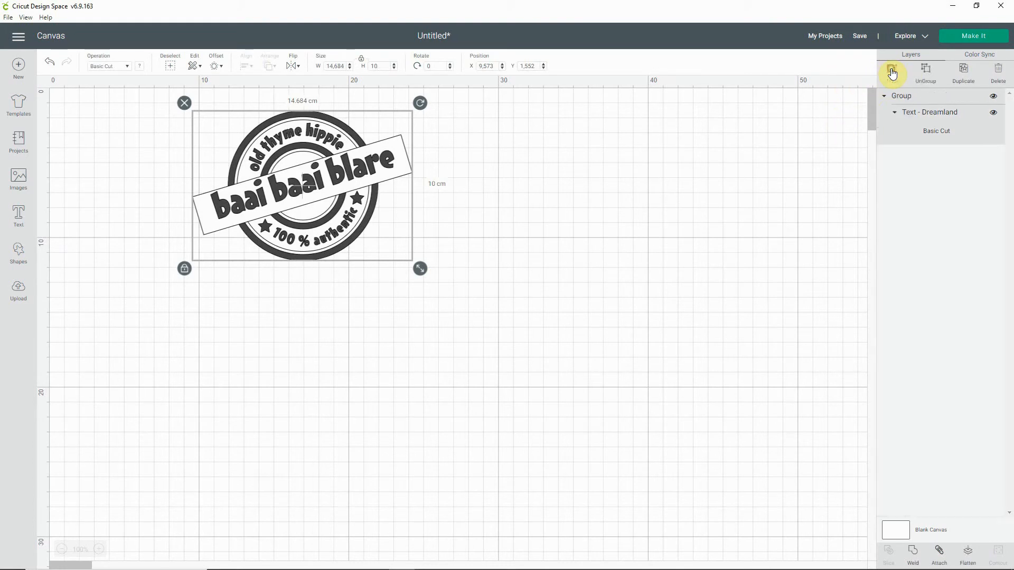
click(509, 217)
Step: Move the grouped stamp toward the canvas origin and shrink it to about 13.908 × 9.471 cm
click(328, 217)
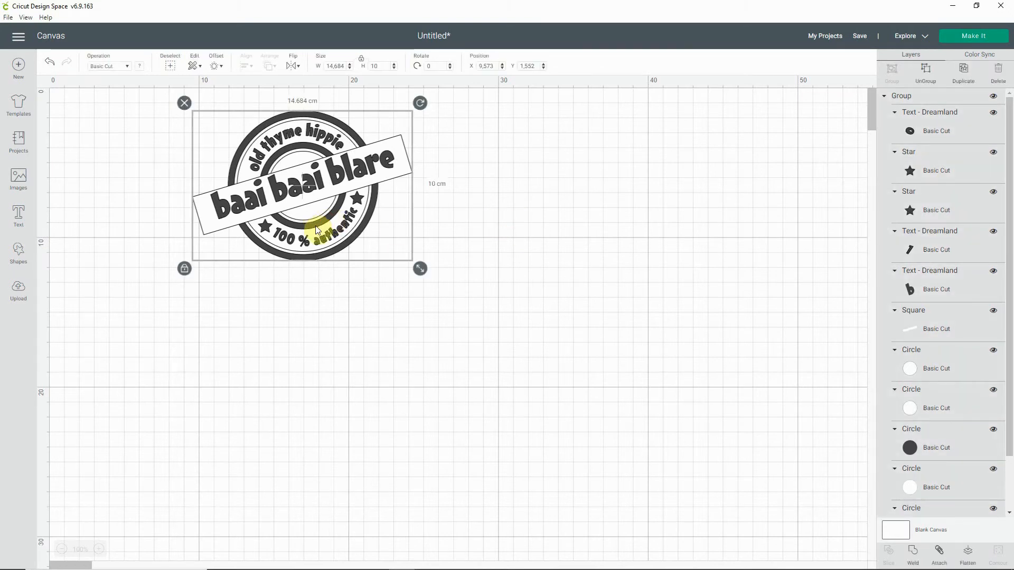
drag(371, 213, 297, 241)
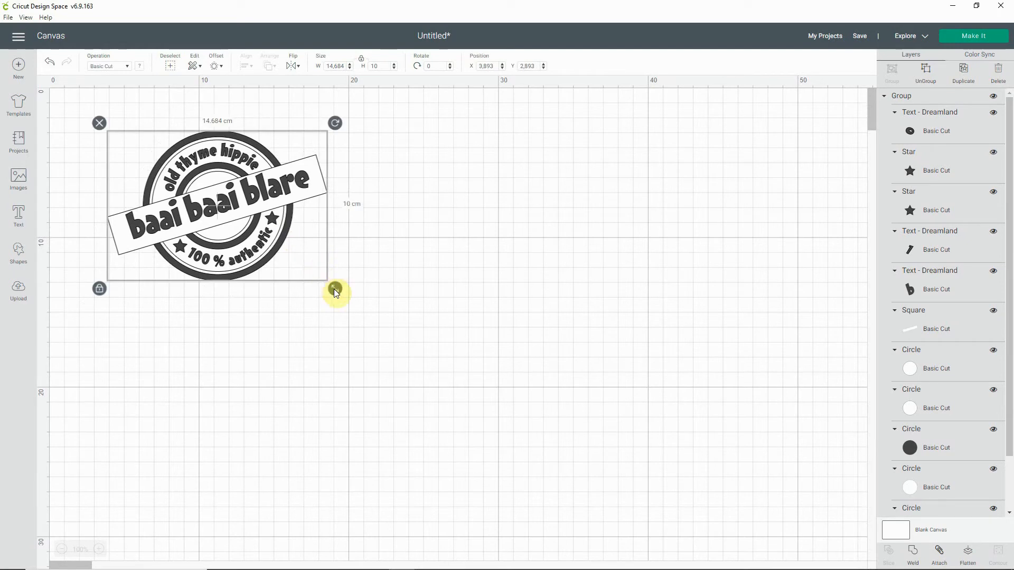
mouse_move(333, 289)
mouse_down()
mouse_move(277, 221)
mouse_move(324, 282)
mouse_up()
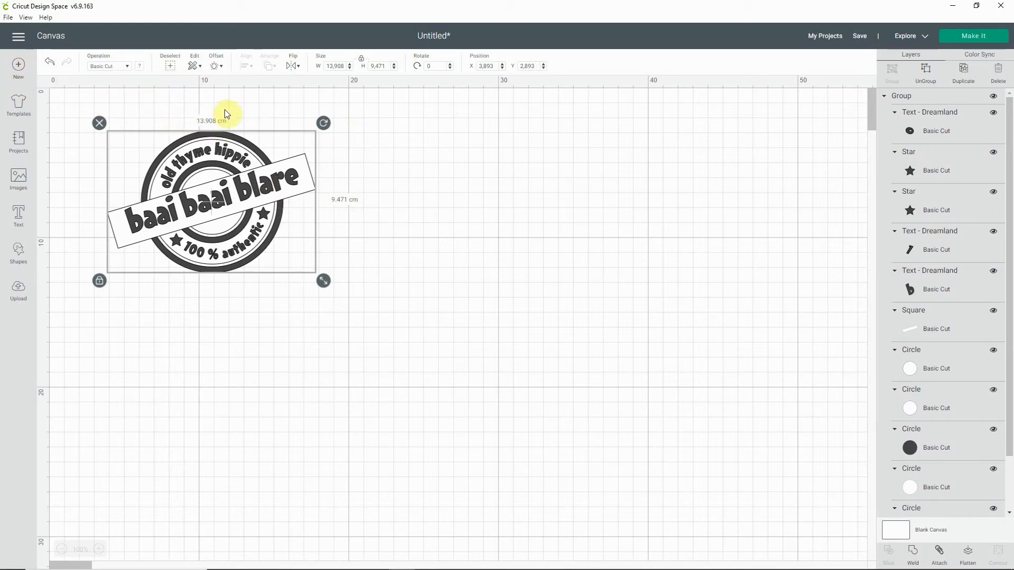
Step: Turn off the canvas grid lines so the background is plain, and deselect the stamp
click(43, 82)
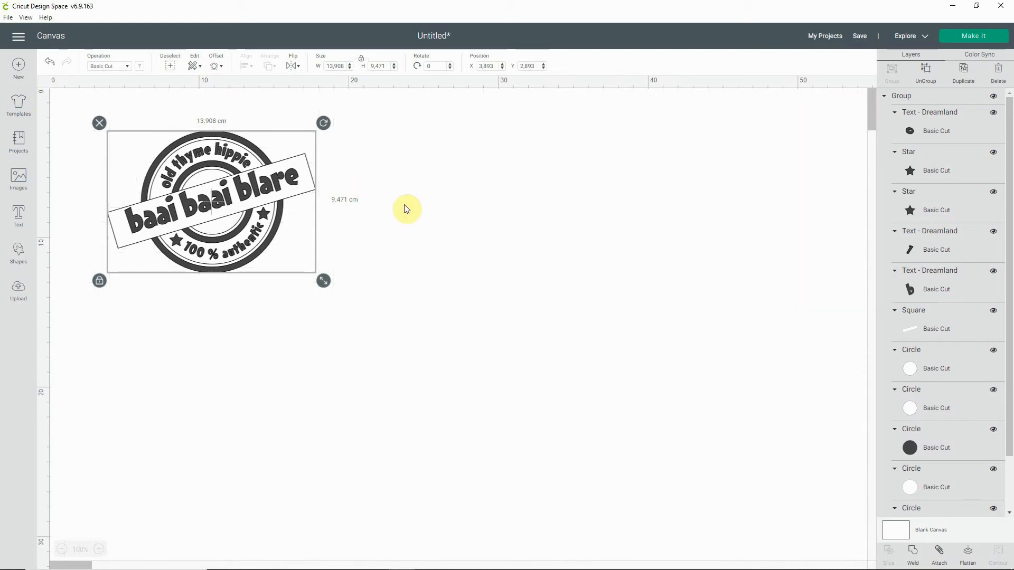
click(42, 82)
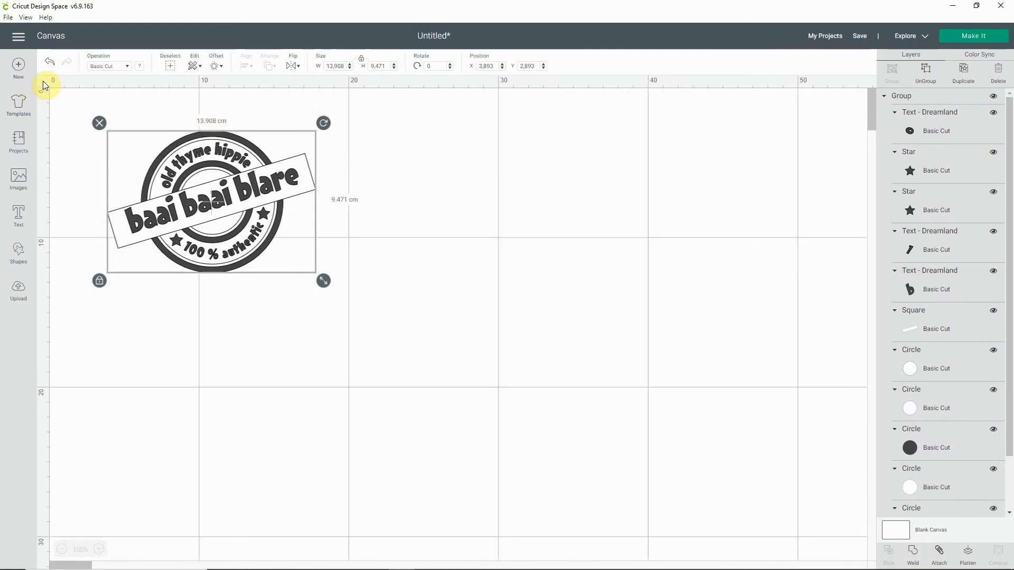
click(43, 82)
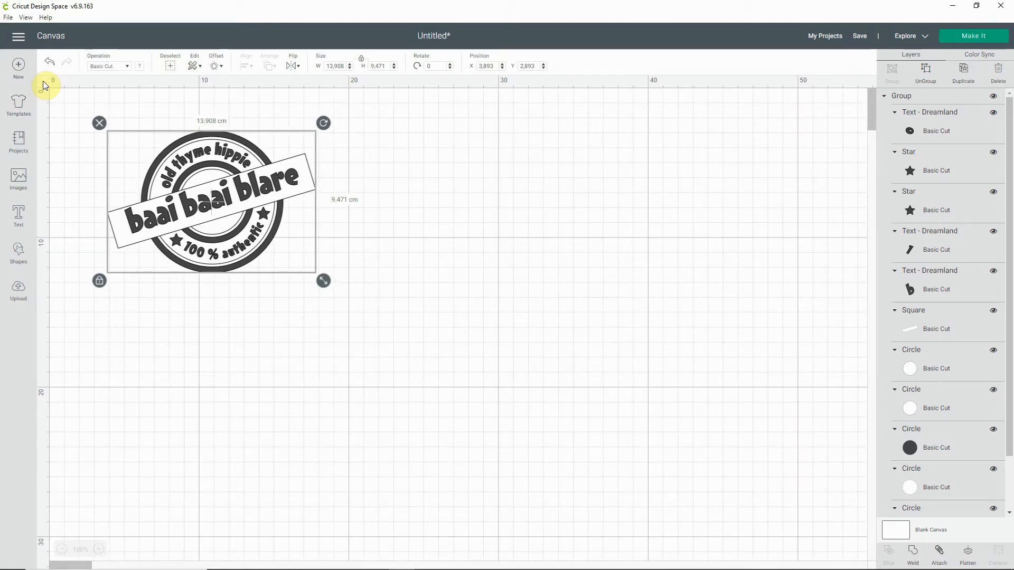
click(43, 82)
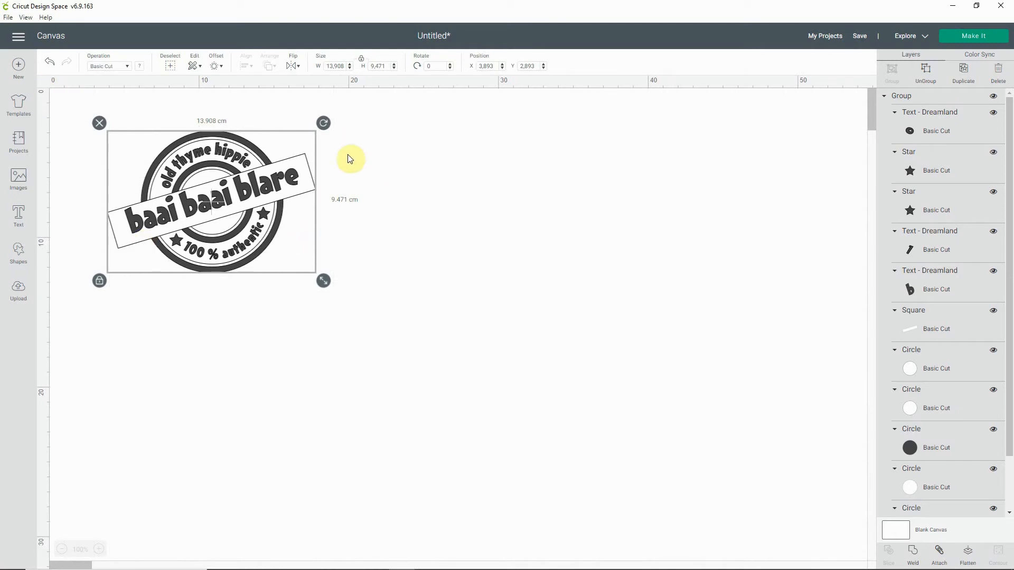
click(432, 238)
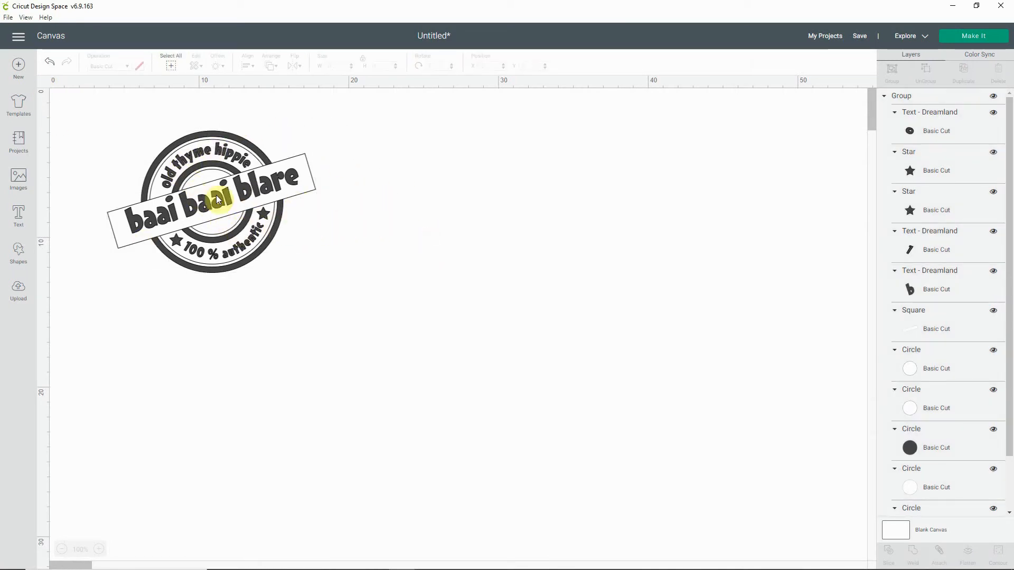
Step: Enlarge the grouped stamp to about 28.054 × 19.105 cm and deselect it
click(244, 213)
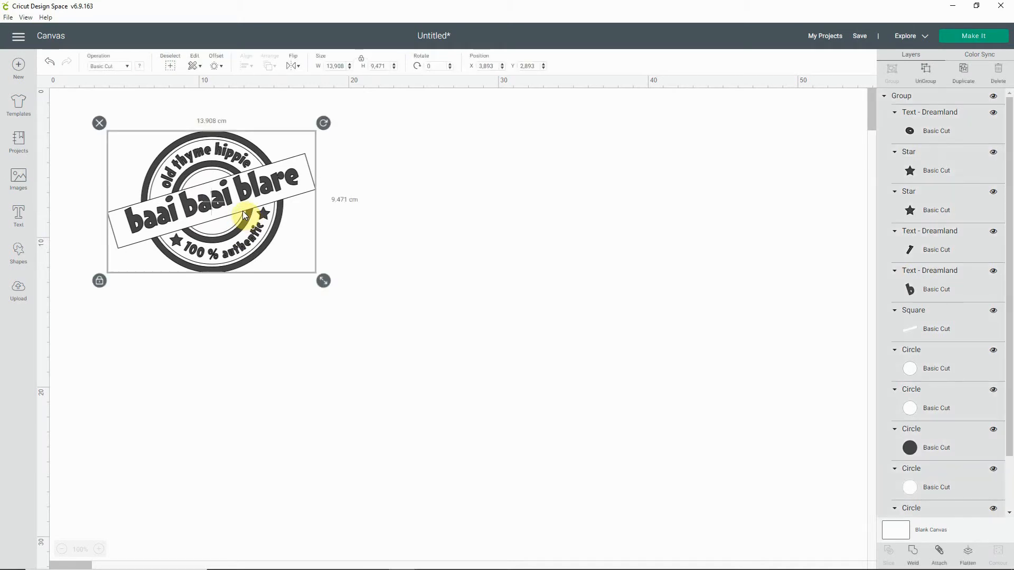
drag(324, 281, 536, 414)
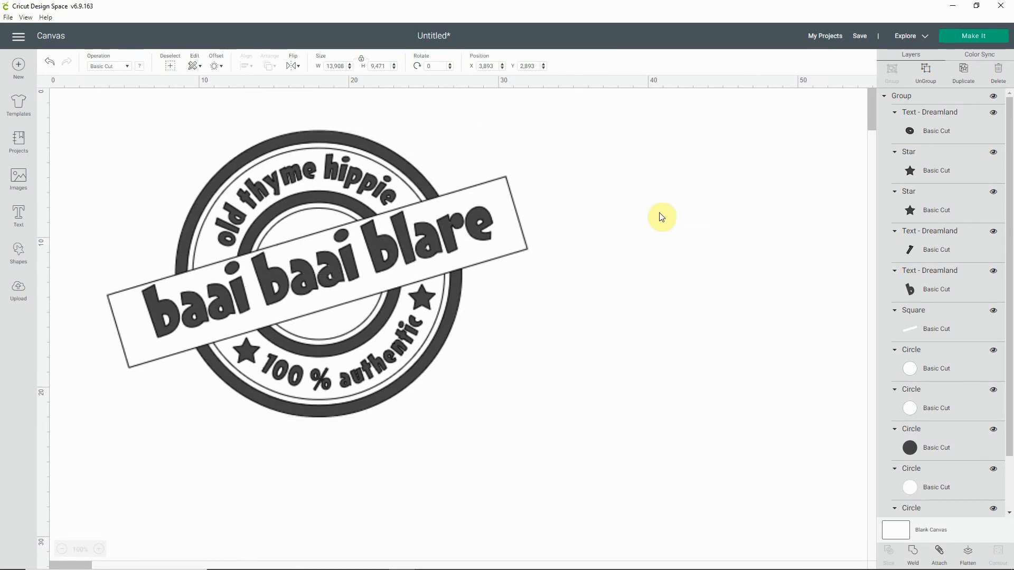
click(646, 179)
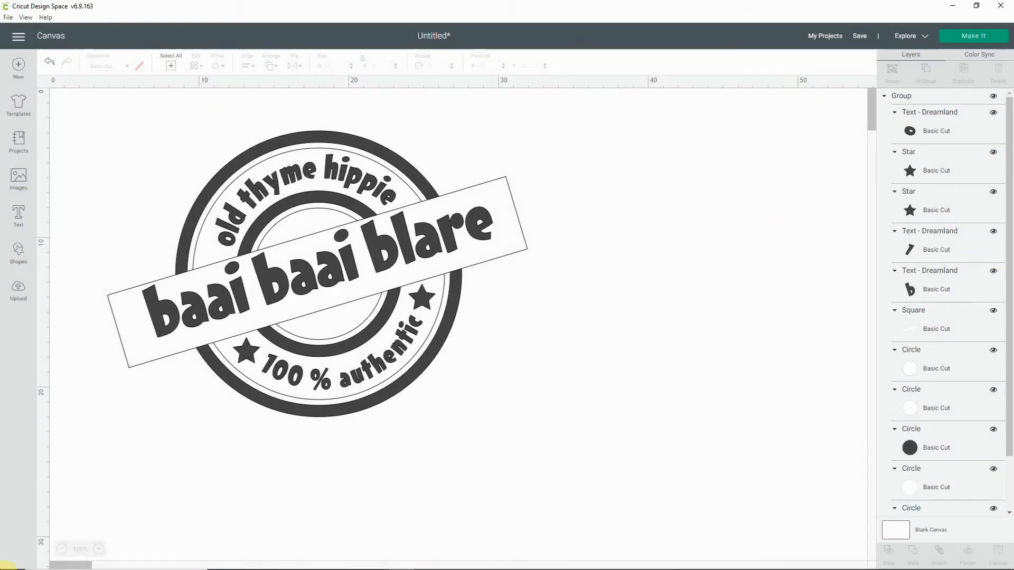
Step: Switch to File Explorer and open the Screenshots folder inside Pictures
mouse_move(273, 560)
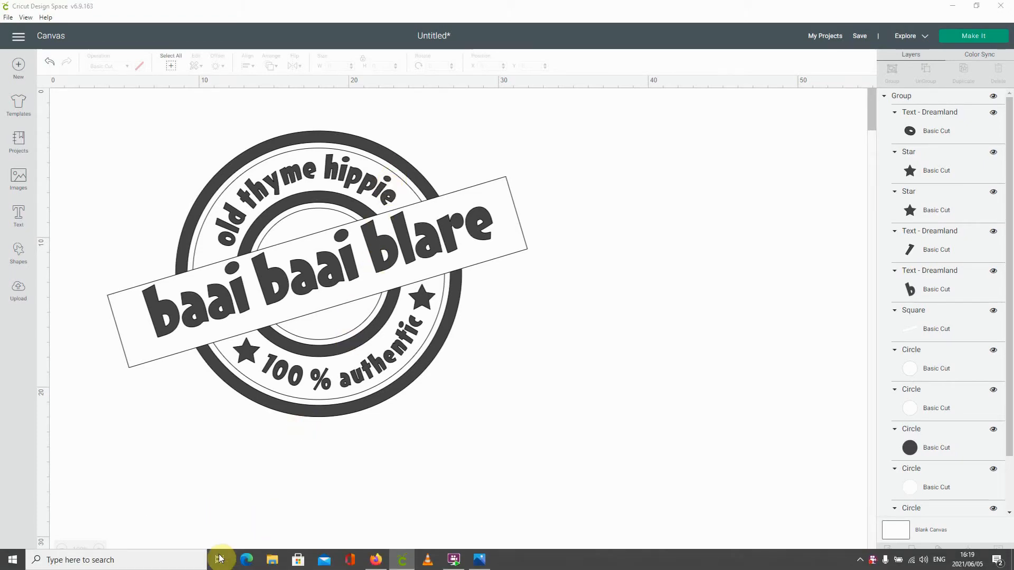
click(271, 559)
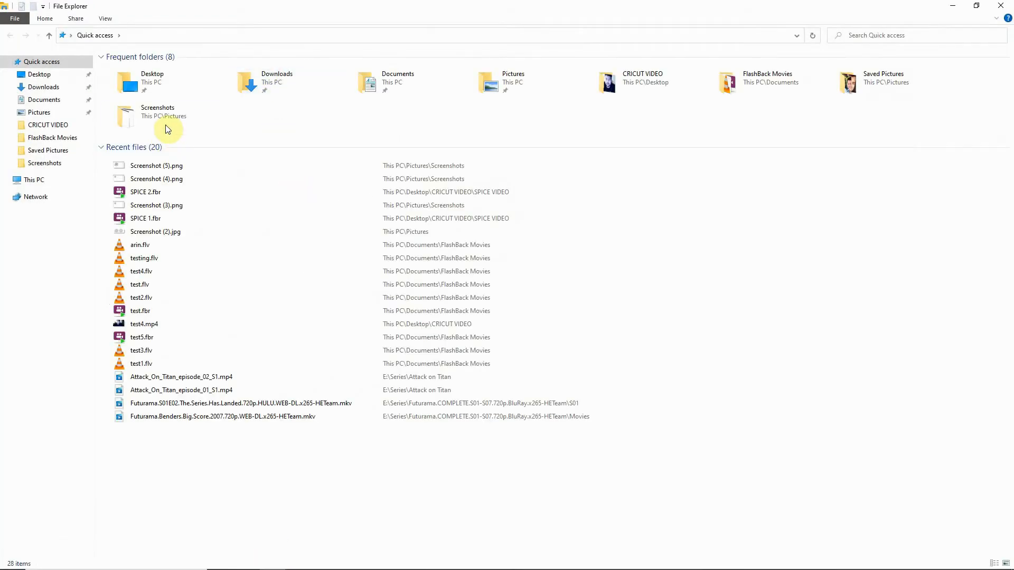
double_click(168, 117)
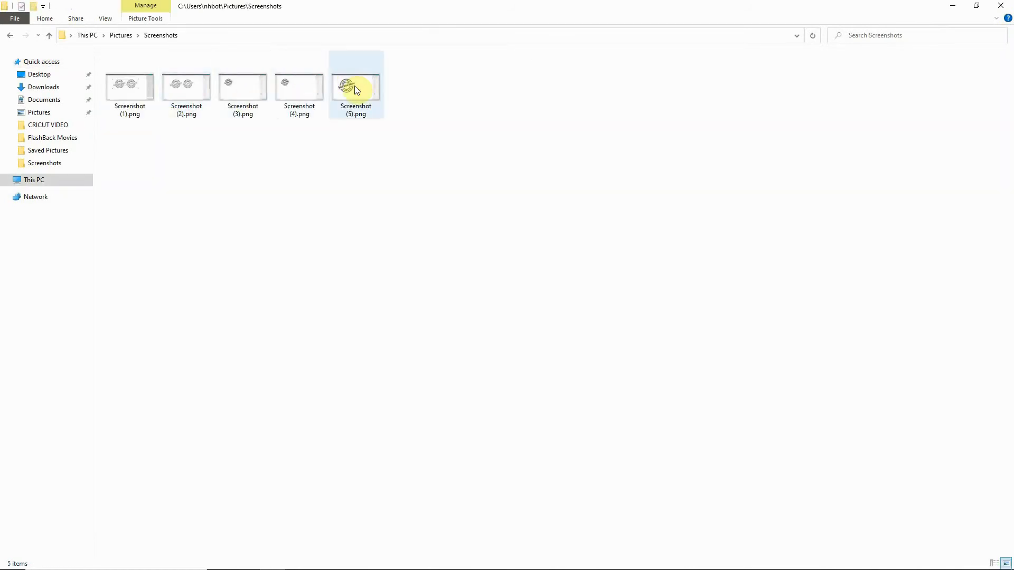
Step: Open Screenshot (5).png in Photos for editing and crop it closely around the baai baai blare stamp
double_click(353, 86)
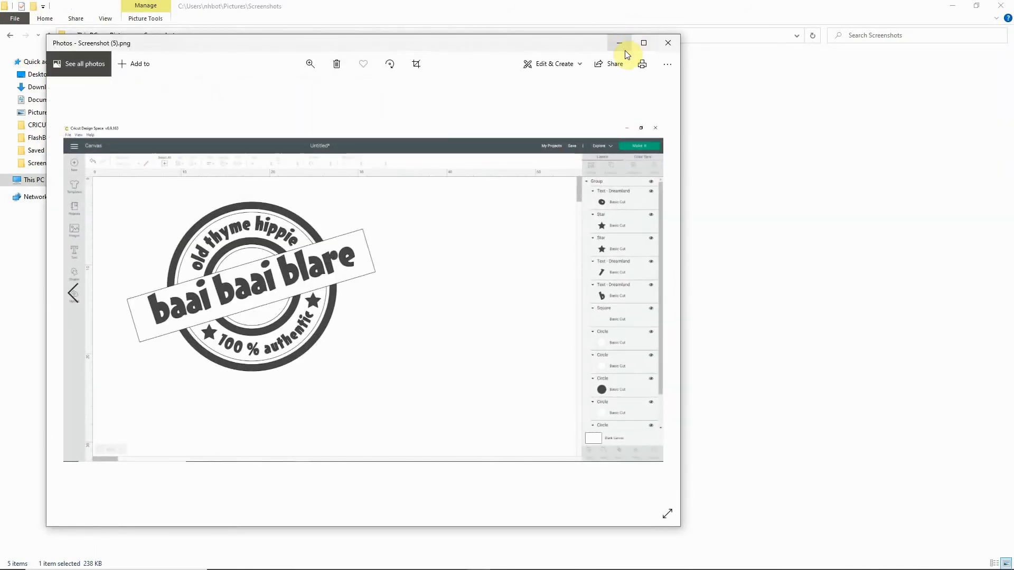
click(643, 45)
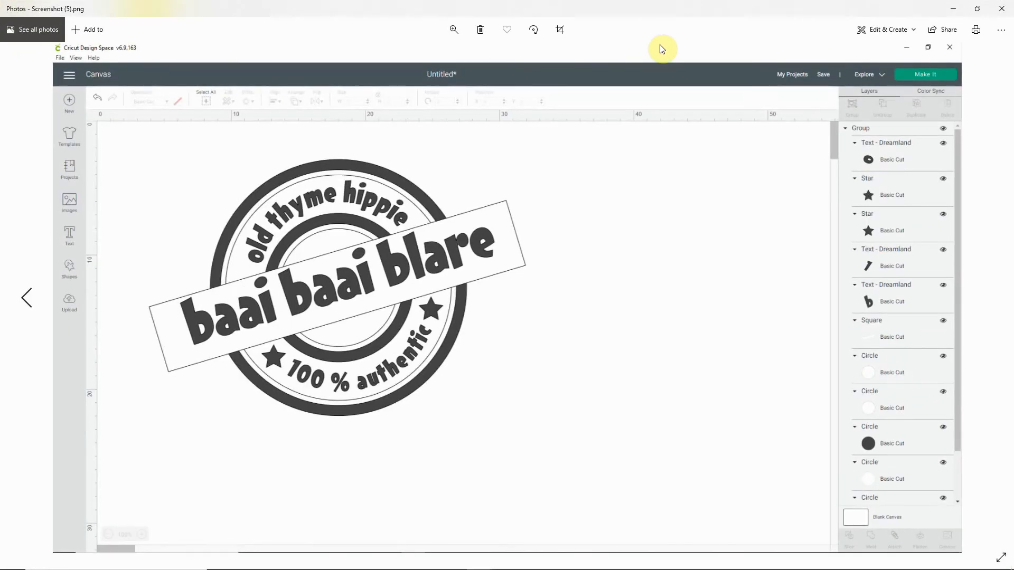
click(891, 32)
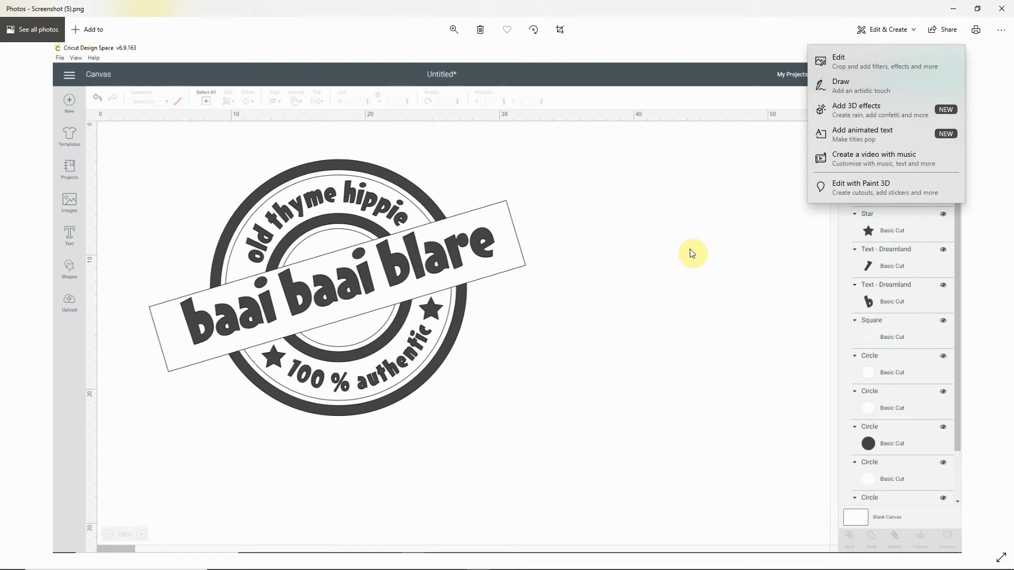
click(869, 57)
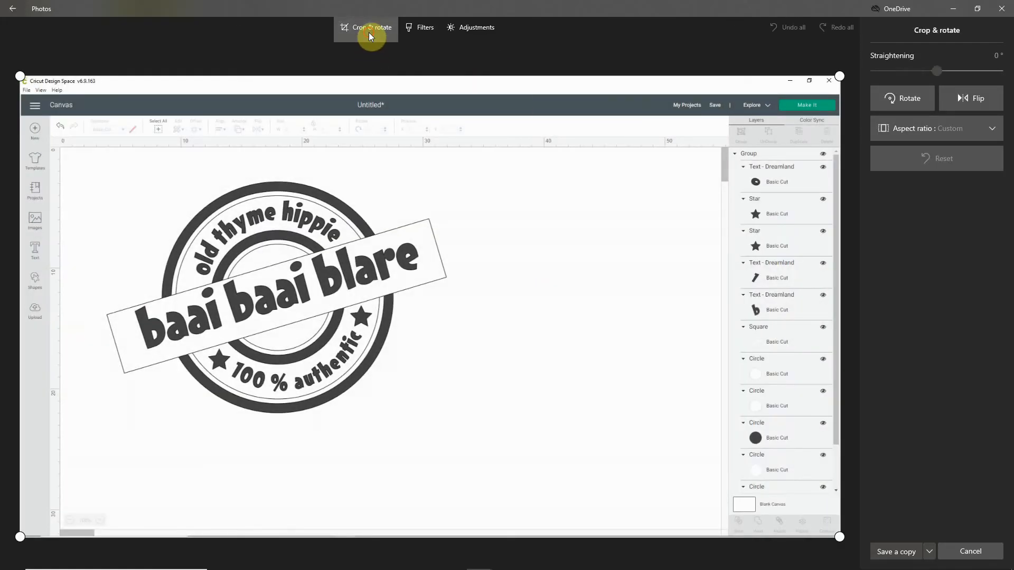
drag(19, 76, 87, 166)
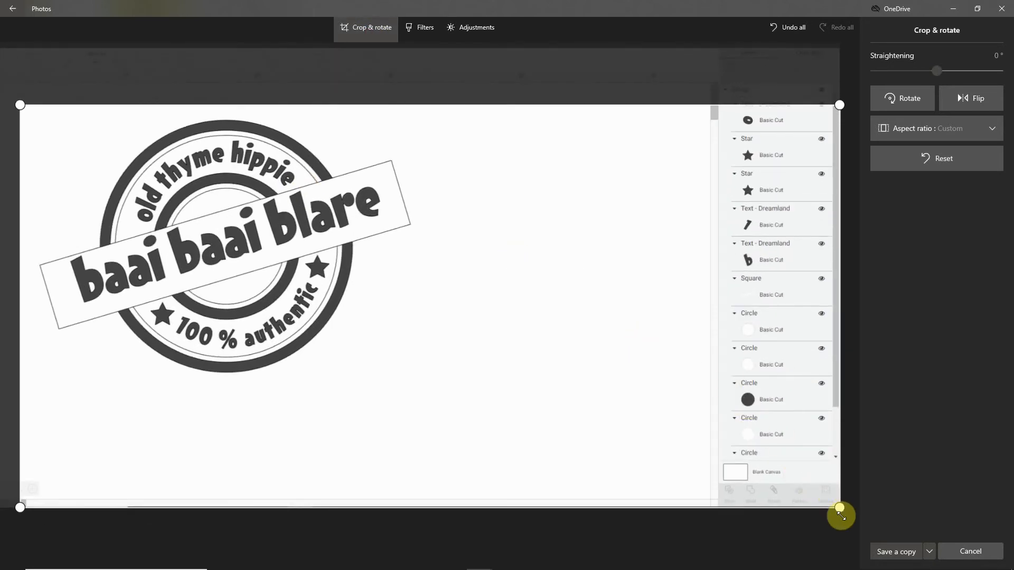
mouse_move(839, 509)
mouse_down()
mouse_move(494, 426)
mouse_move(421, 387)
mouse_move(422, 396)
mouse_up()
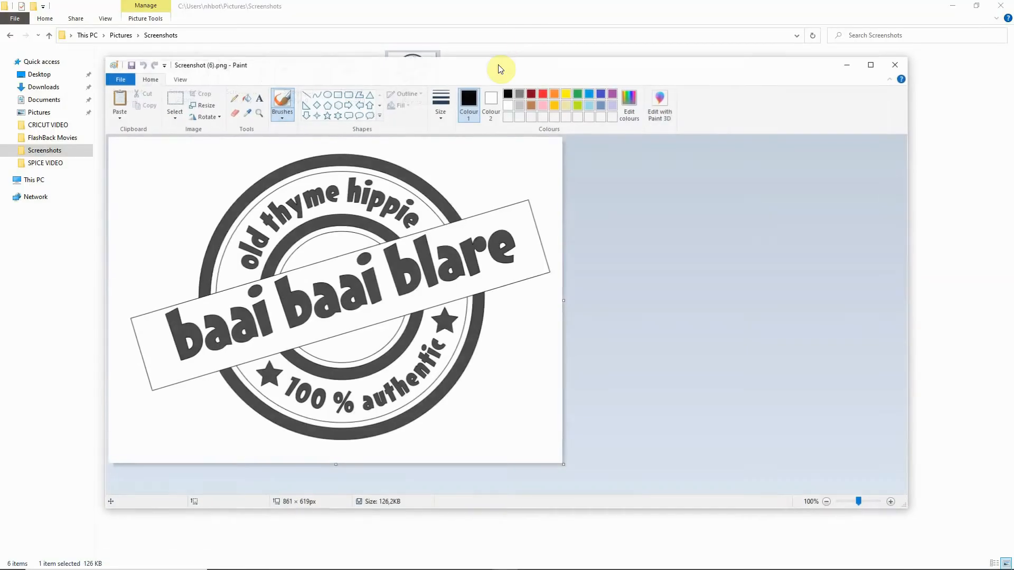
Step: Save the cropped stamp picture from Paint as a JPEG named SPICE FINAL in the SPICE VIDEO folder inside CRICUT VIDEO, accepting the transparency loss
click(127, 81)
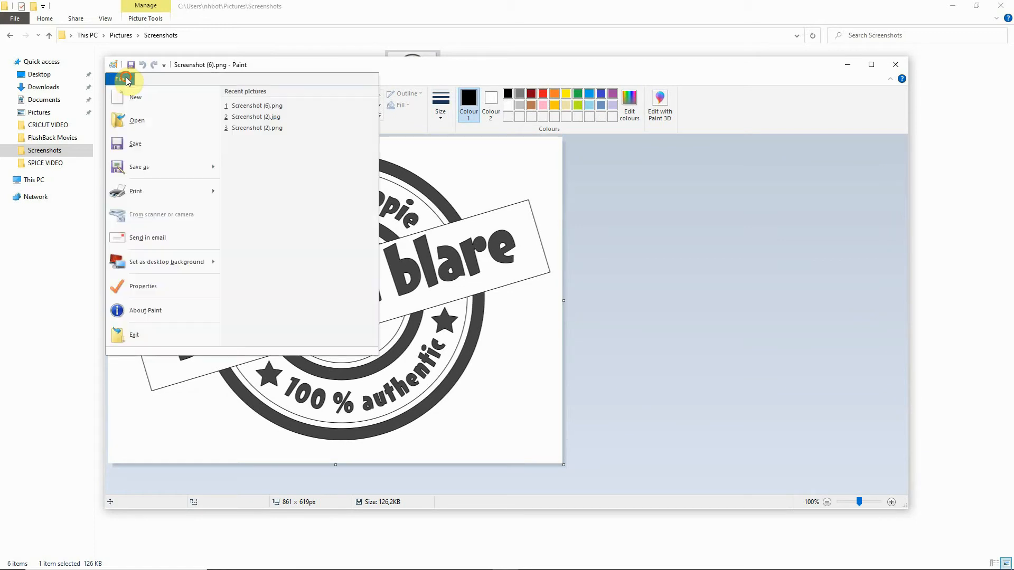
click(135, 169)
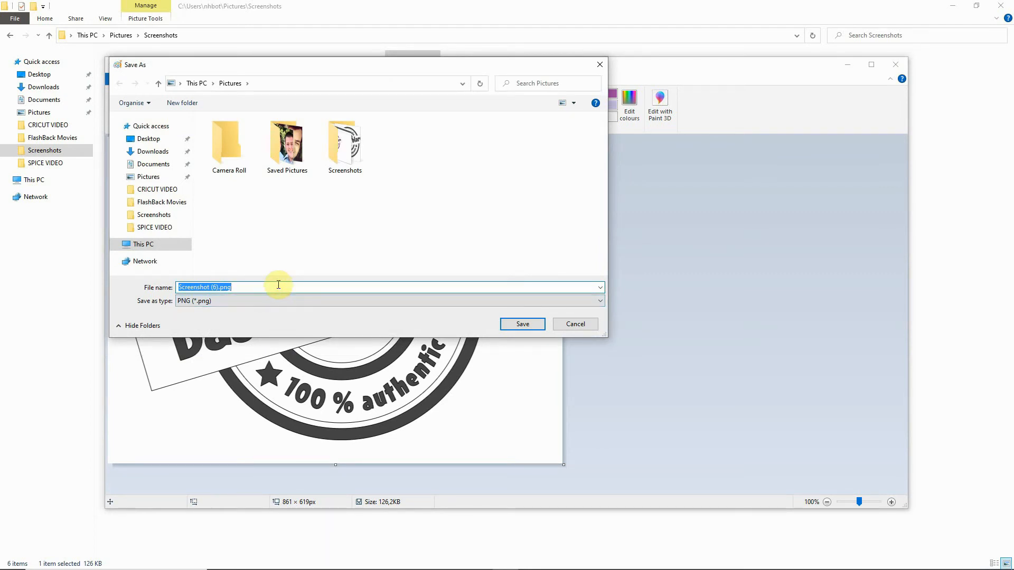
text(SPICE FINAL)
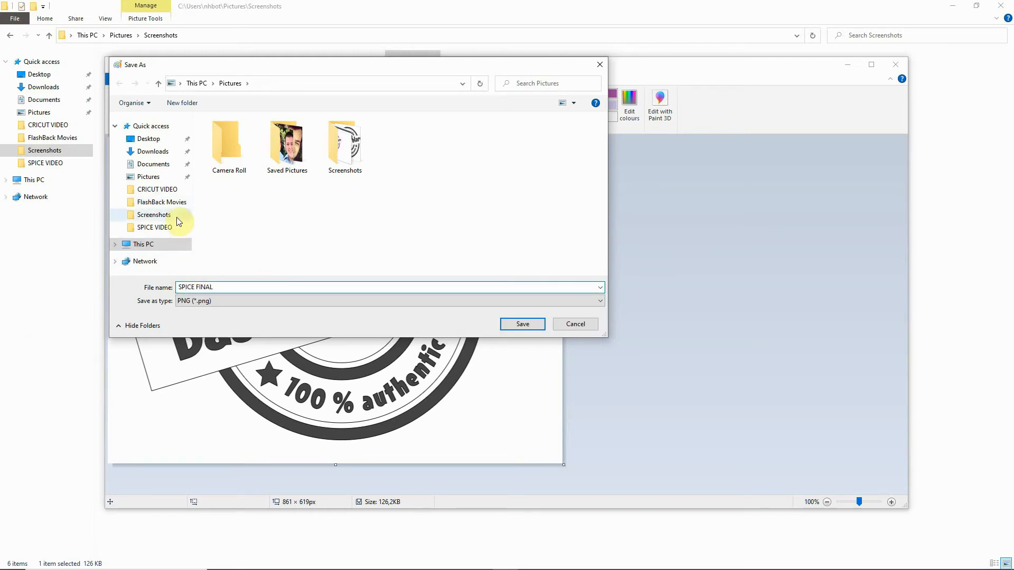
click(157, 189)
double_click(236, 132)
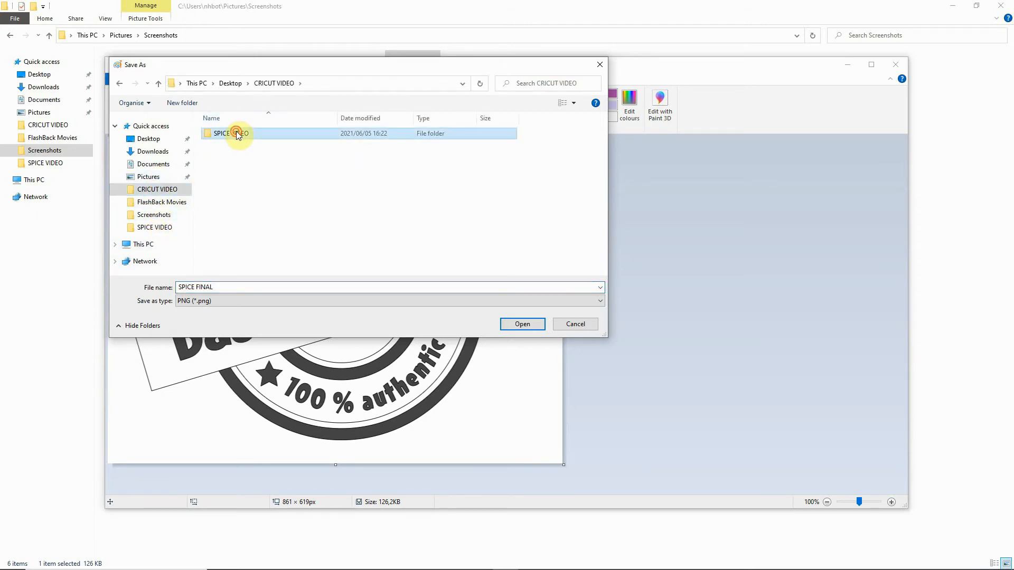
click(600, 301)
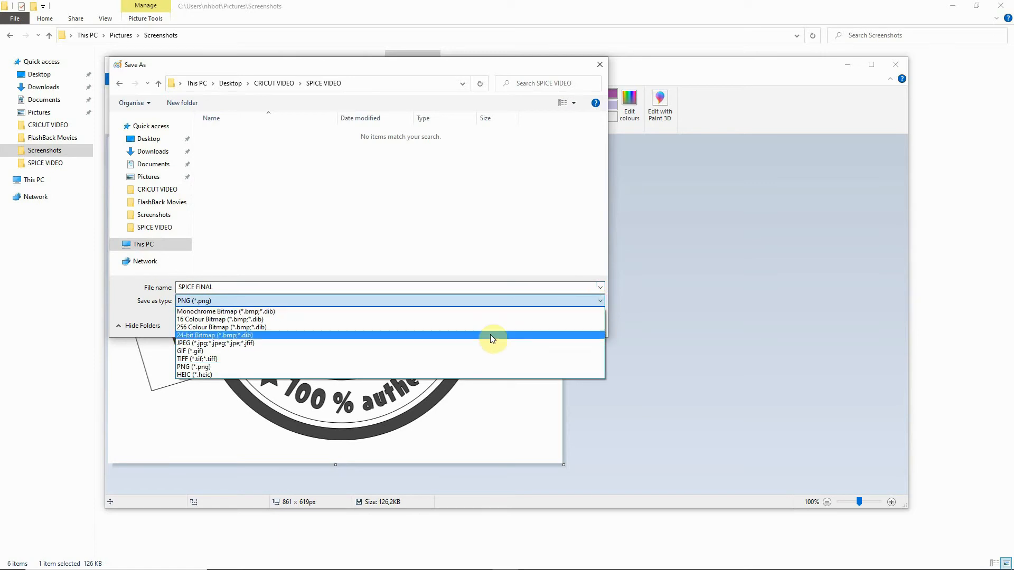
click(280, 343)
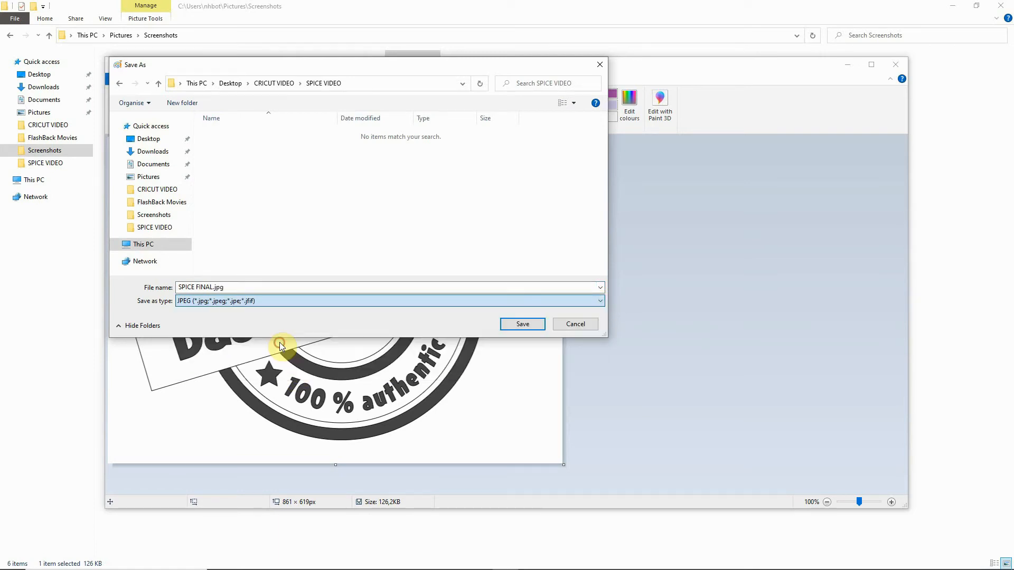
click(517, 324)
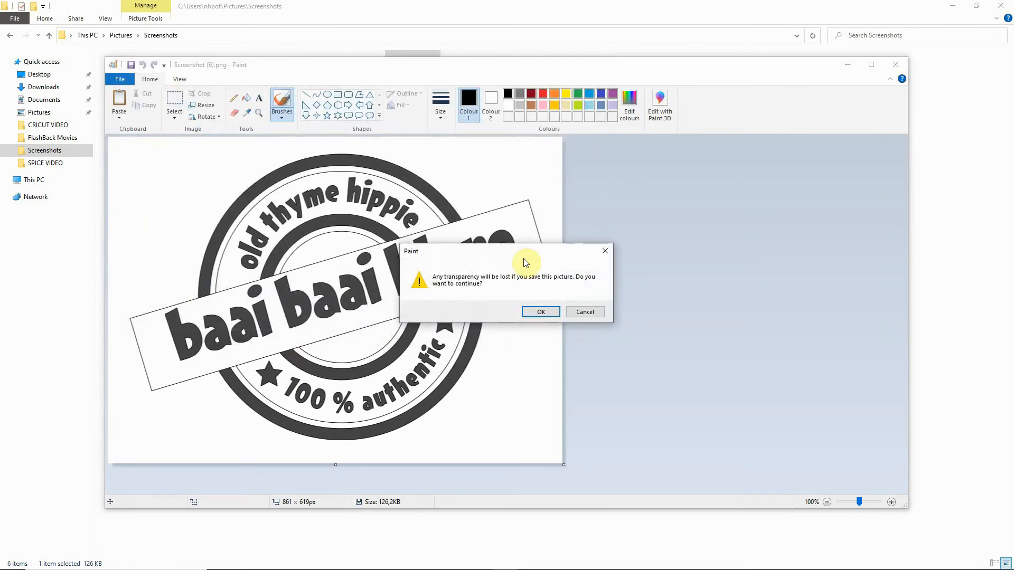
click(542, 312)
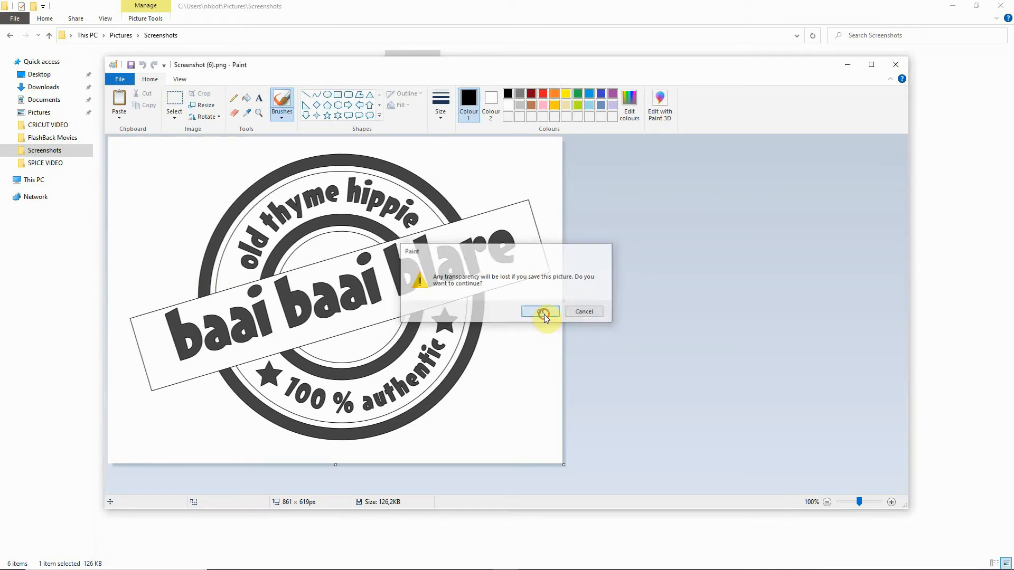
Step: Close Paint and File Explorer to return to Cricut Design Space, and save the project as EXAMPLE in the SPICES collection
click(893, 65)
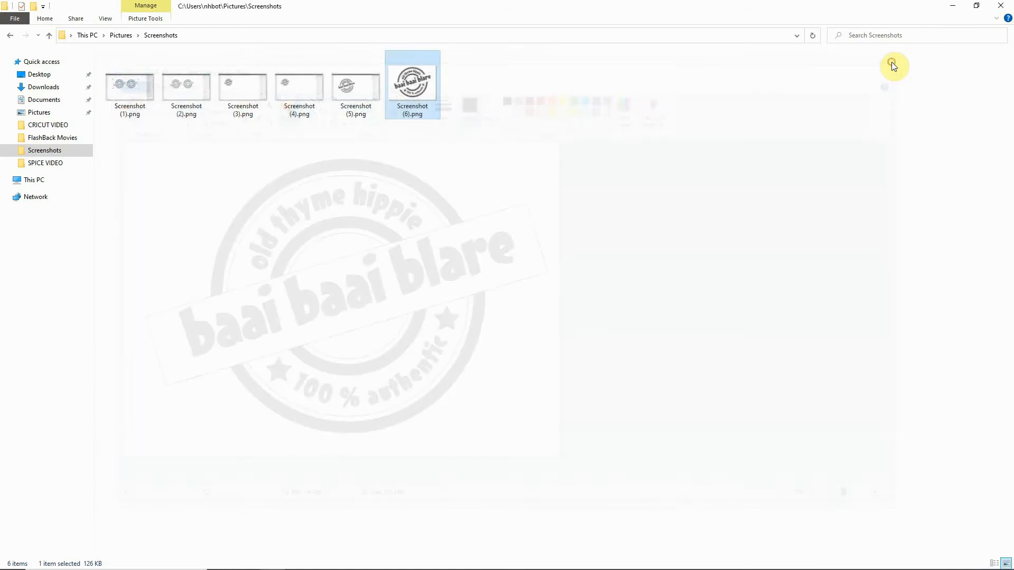
click(1001, 8)
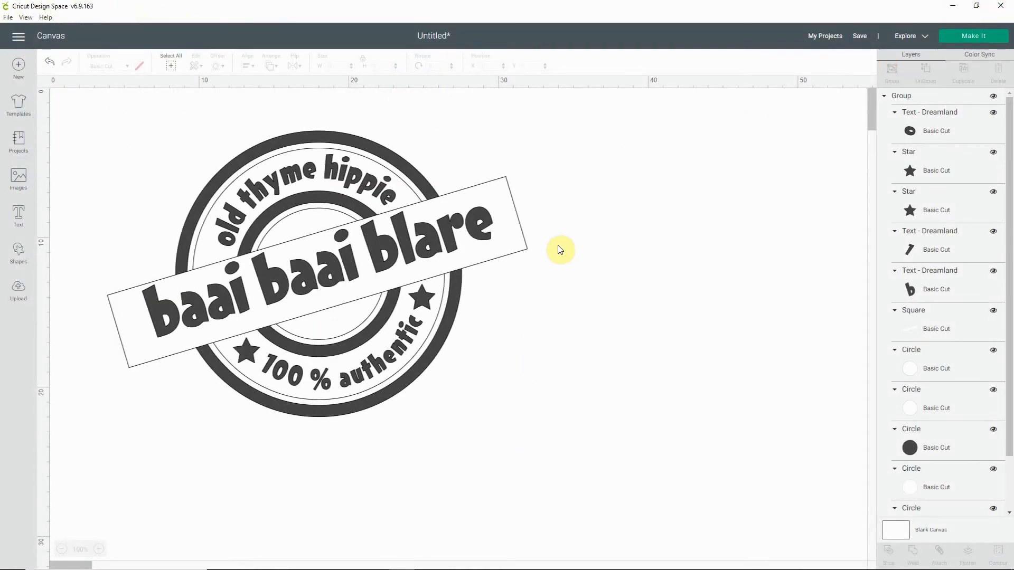
click(853, 38)
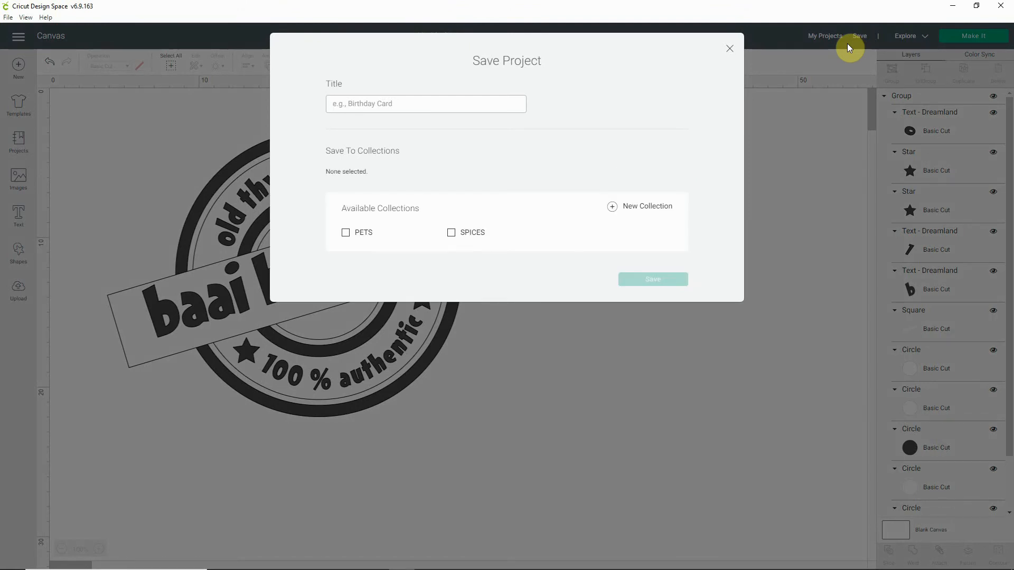
text(EXAMPLE)
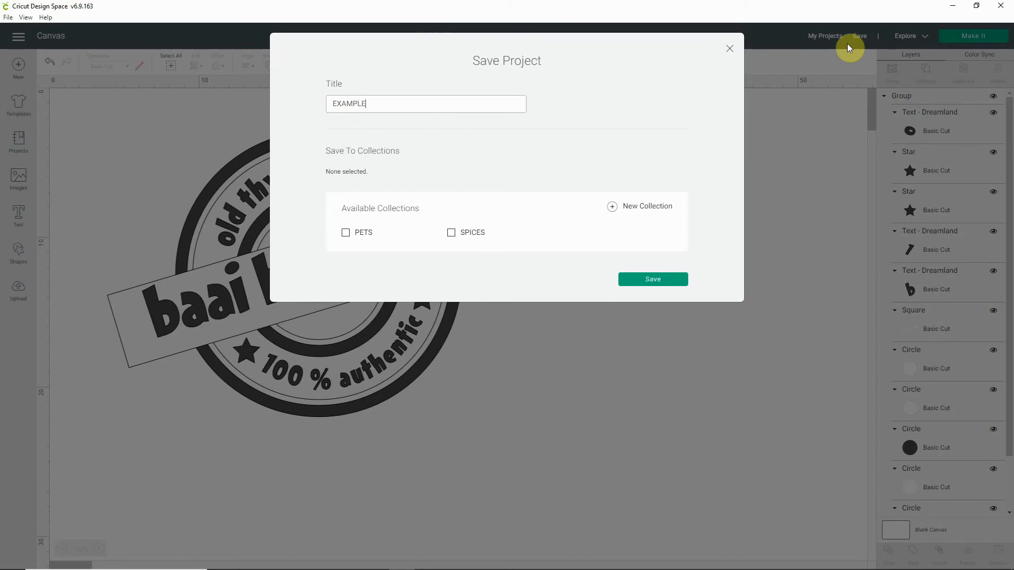
click(472, 233)
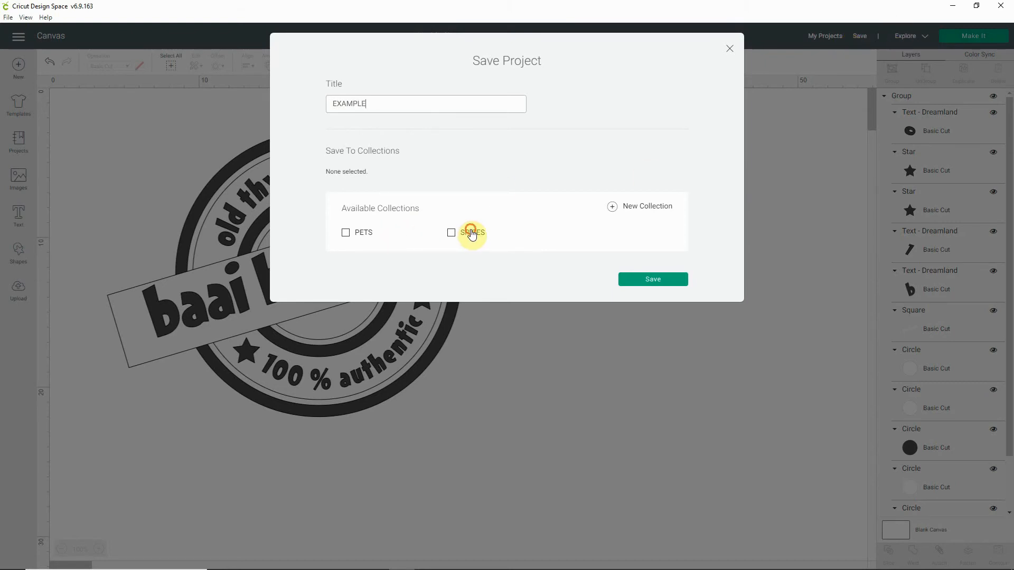
click(641, 288)
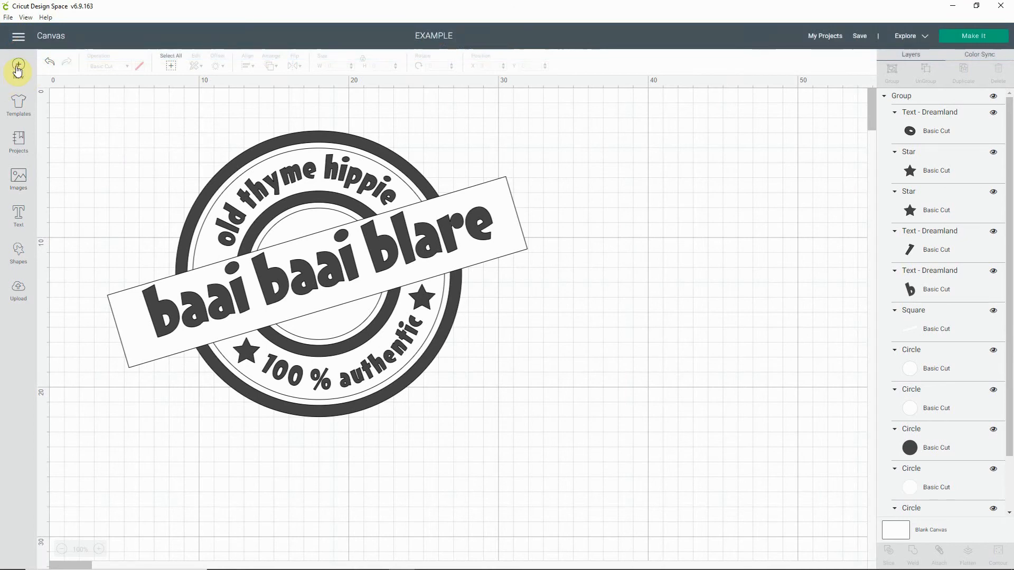
Step: Start a new blank project and upload SPICE FINAL.jpg from the SPICE VIDEO folder as an image
click(17, 68)
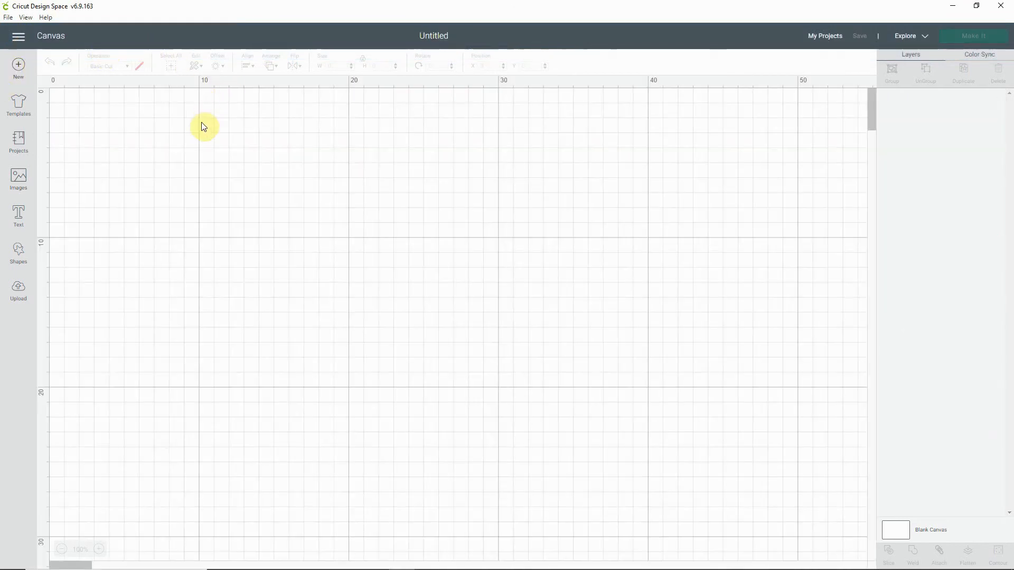
click(19, 291)
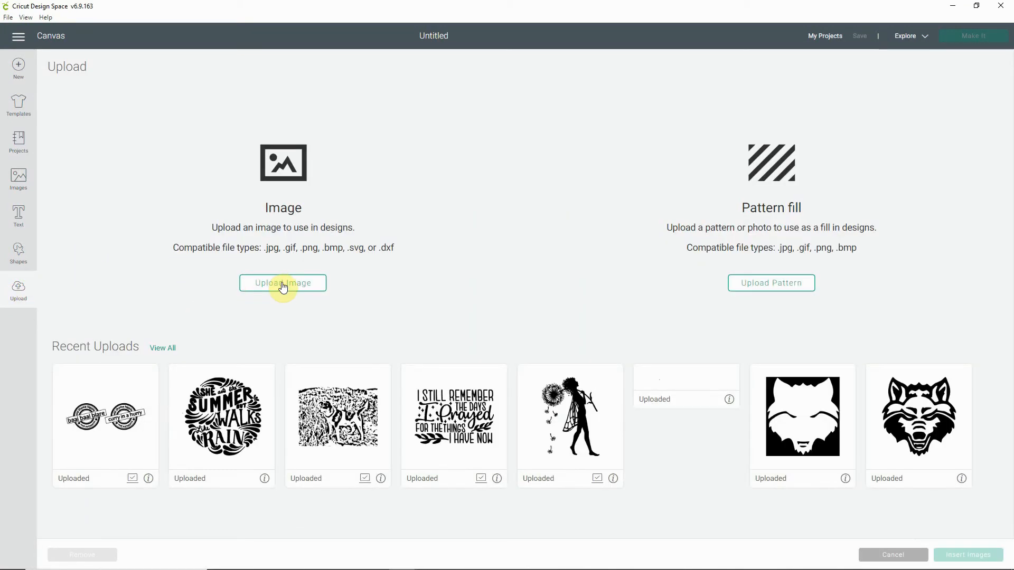
click(281, 284)
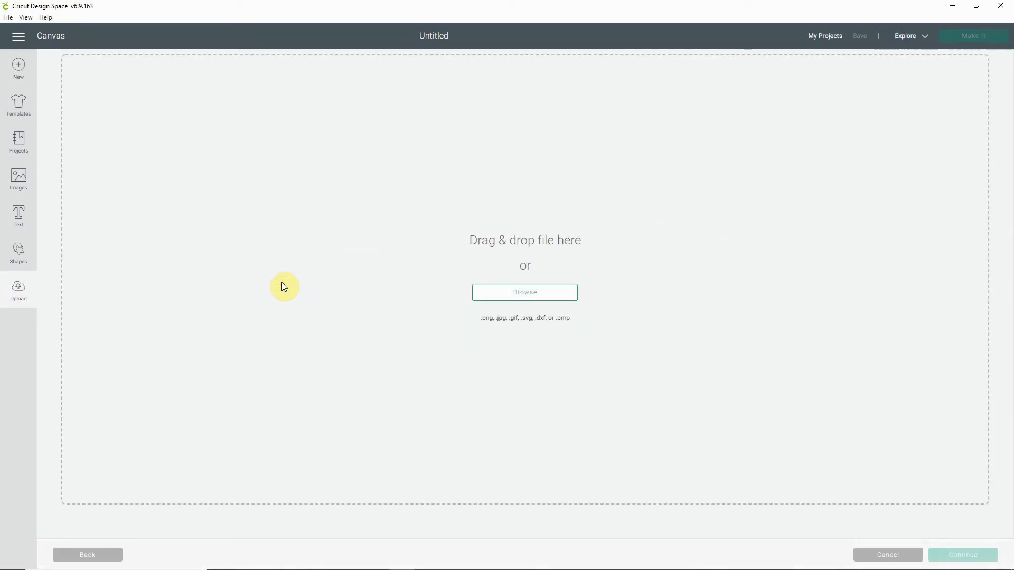
click(528, 292)
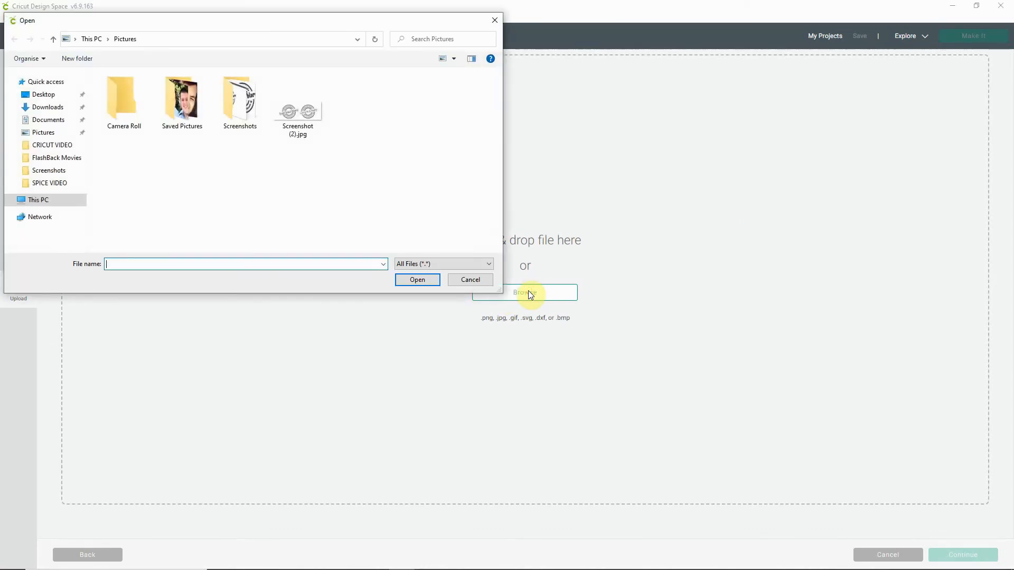
click(45, 184)
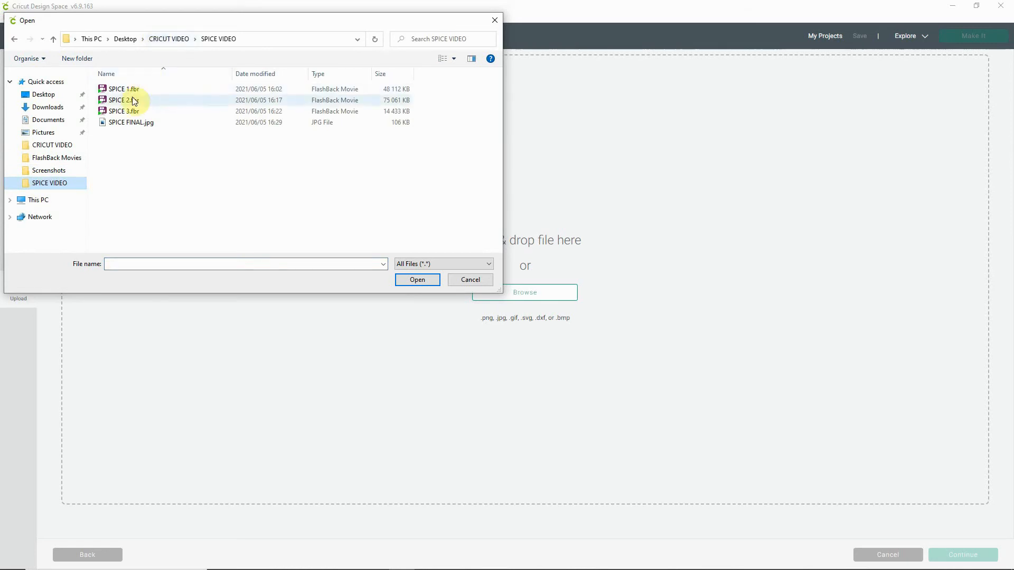
click(122, 123)
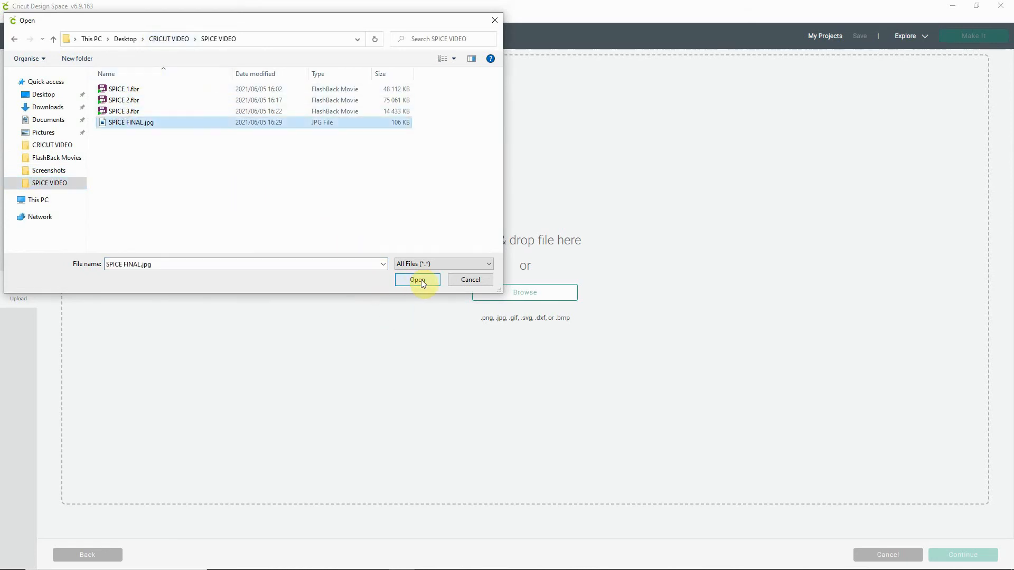
click(420, 280)
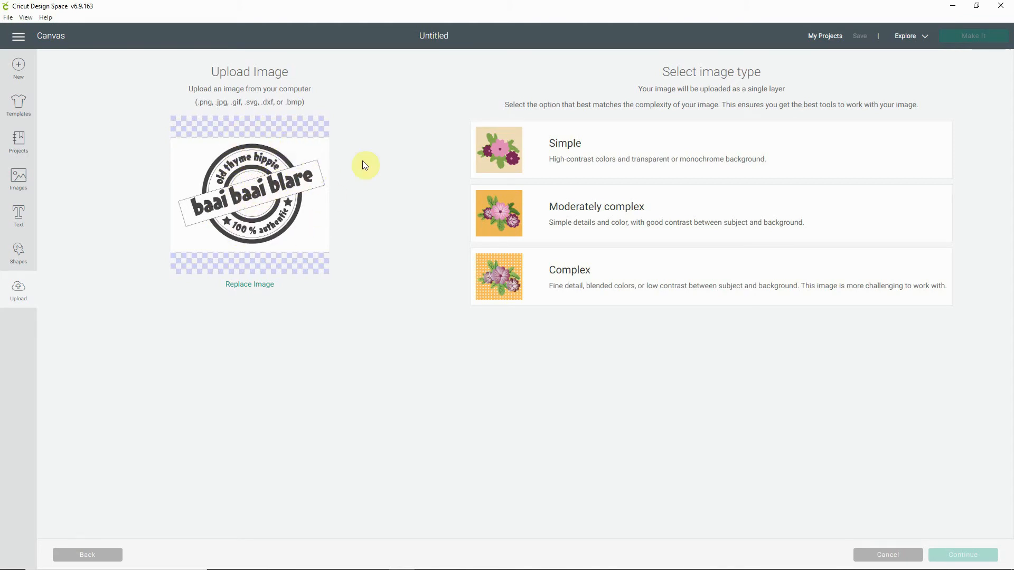
Step: Set the uploaded image's type to Simple, continue to background removal and show the advanced Select & erase options
click(573, 150)
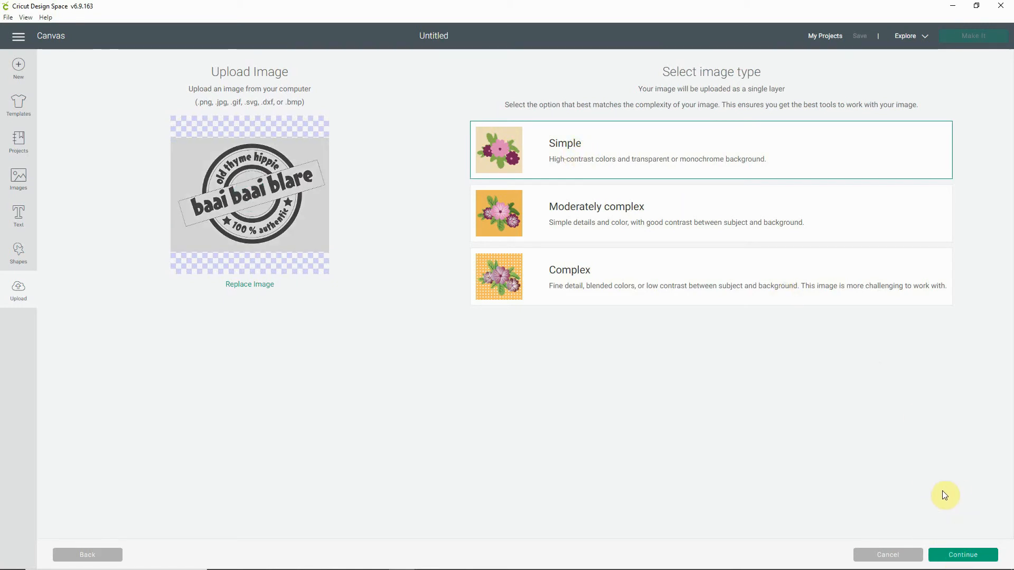
click(962, 554)
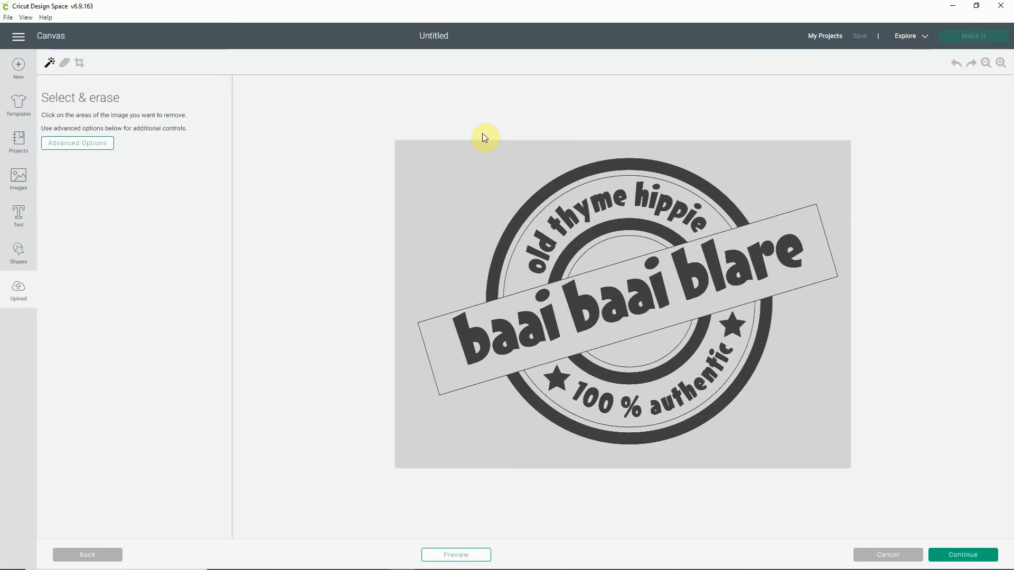
click(78, 142)
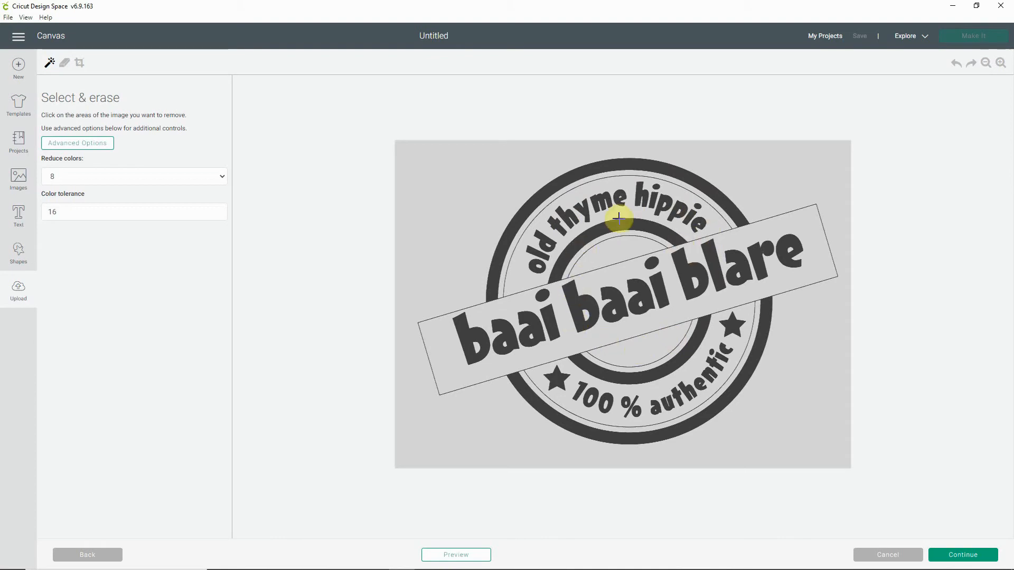
Step: Erase the grey background around the stamp, between its rings, inside the inner circle and within the "baai baai blare" banner
click(477, 176)
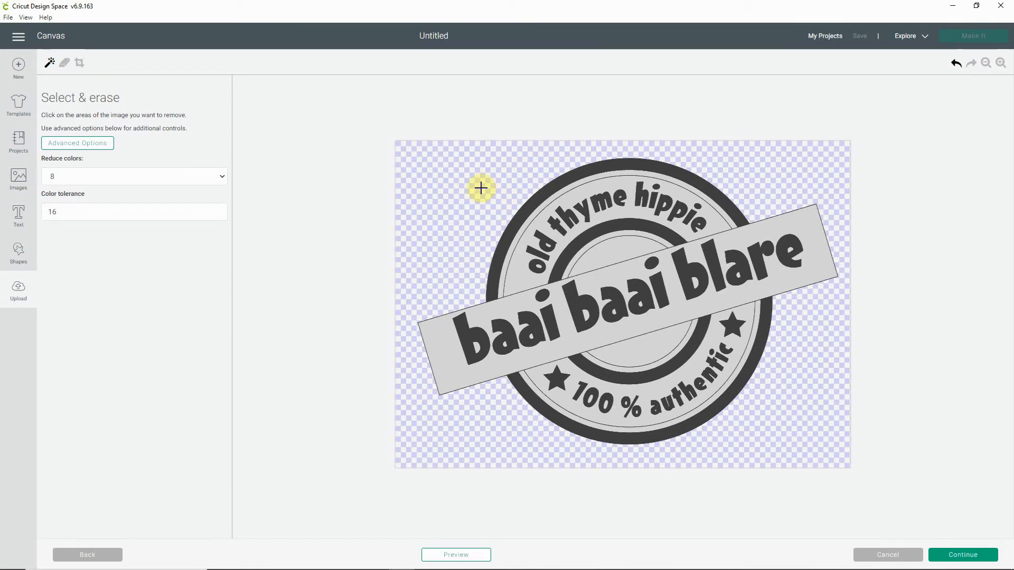
click(572, 196)
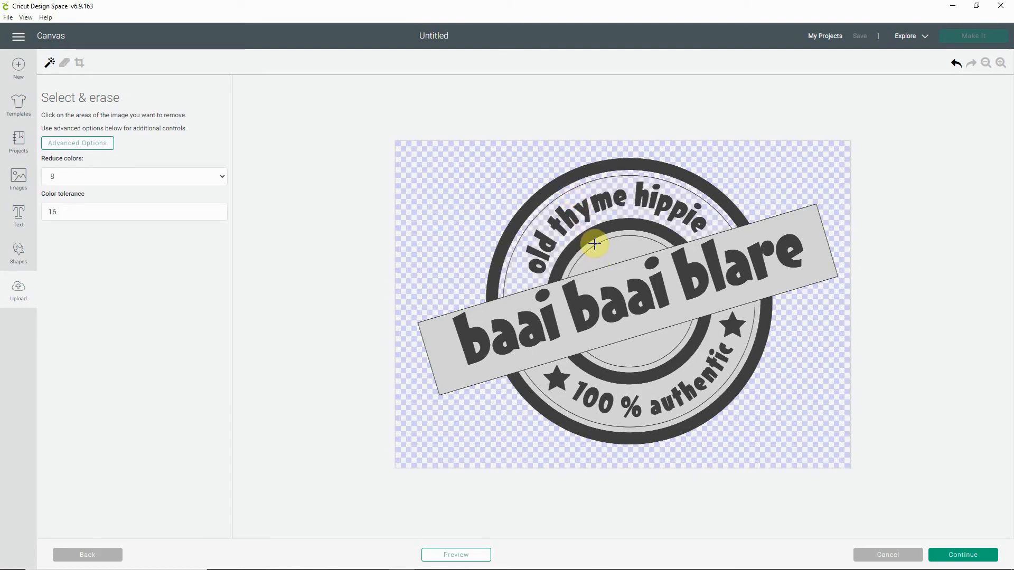
click(615, 250)
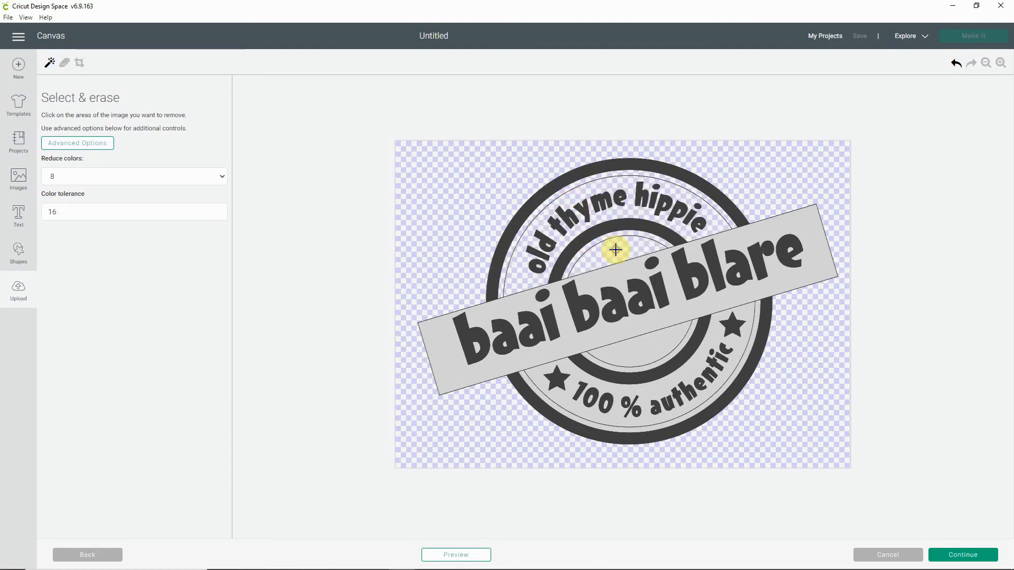
click(643, 345)
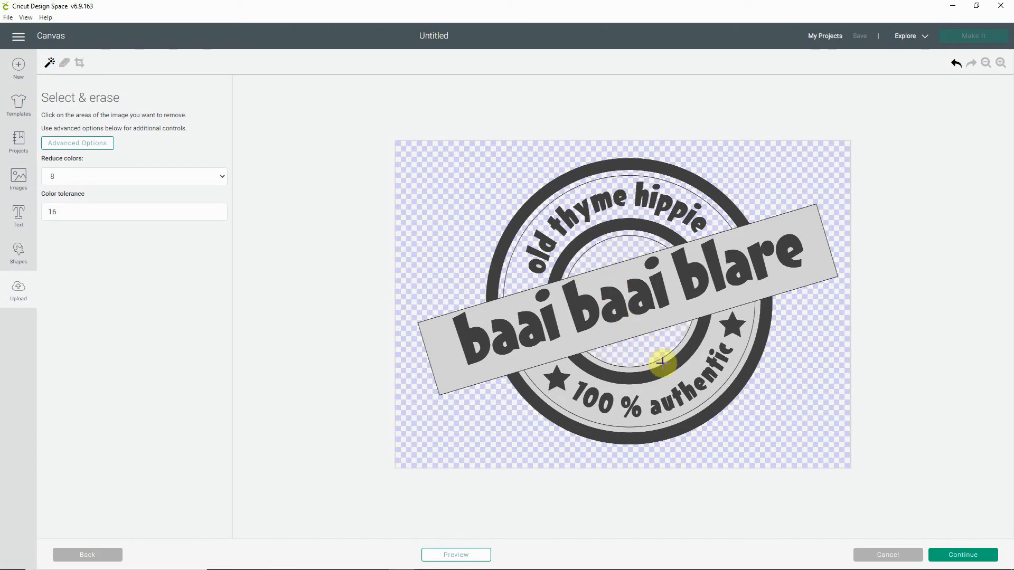
click(683, 381)
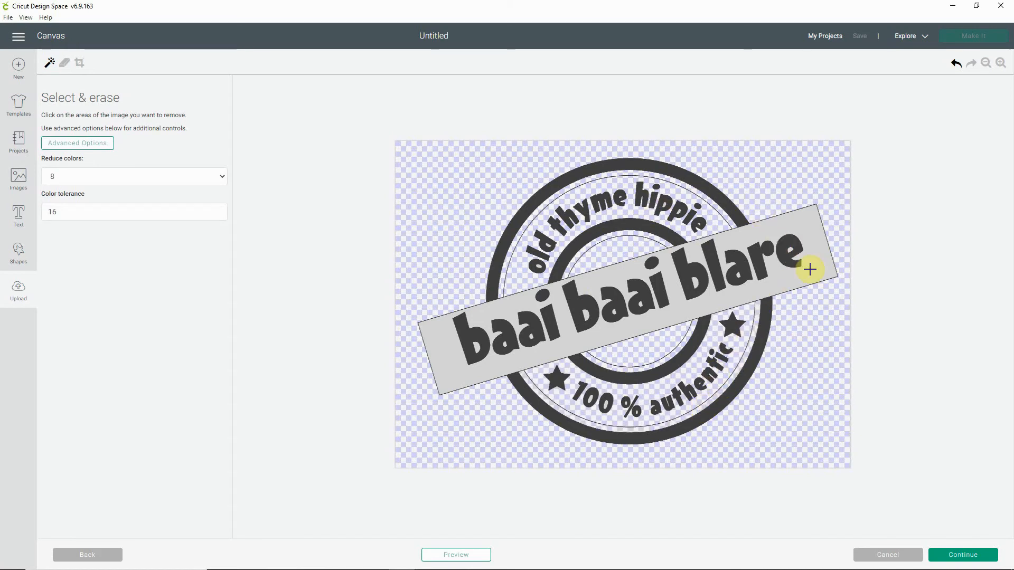
click(615, 275)
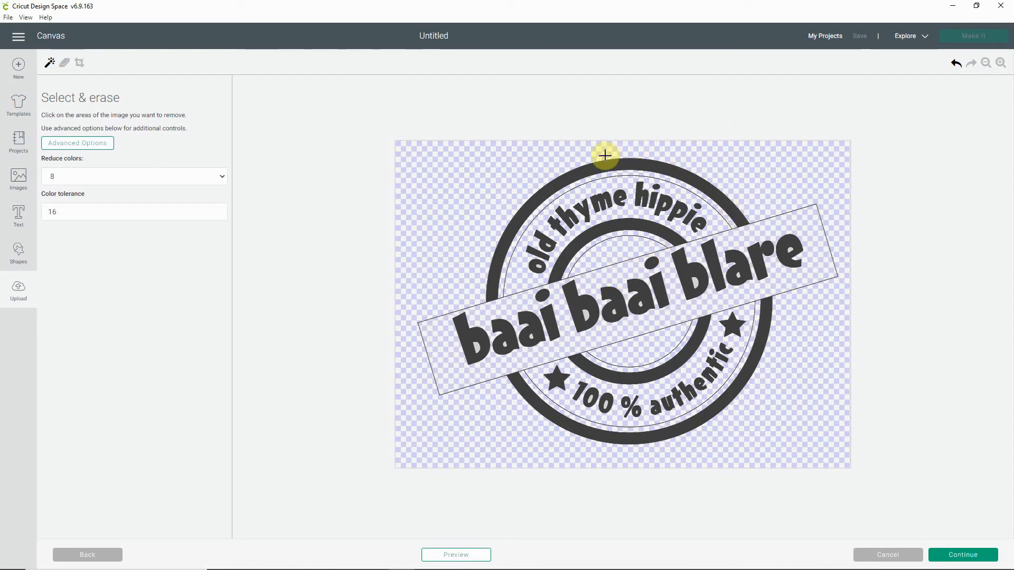
Step: Preview the stamp's cut result to check the letter interiors, and return to the erasing view
click(457, 555)
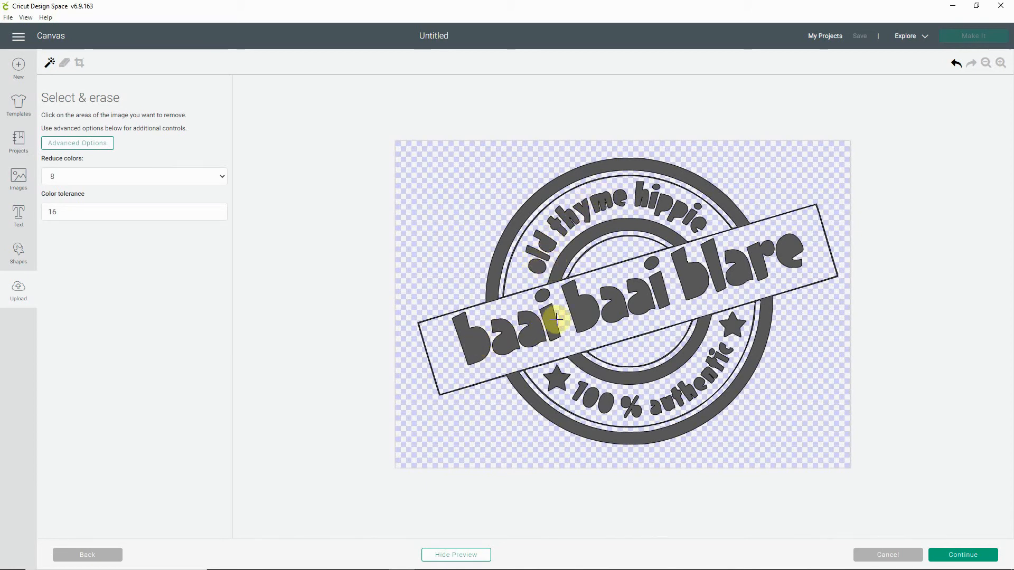
click(450, 557)
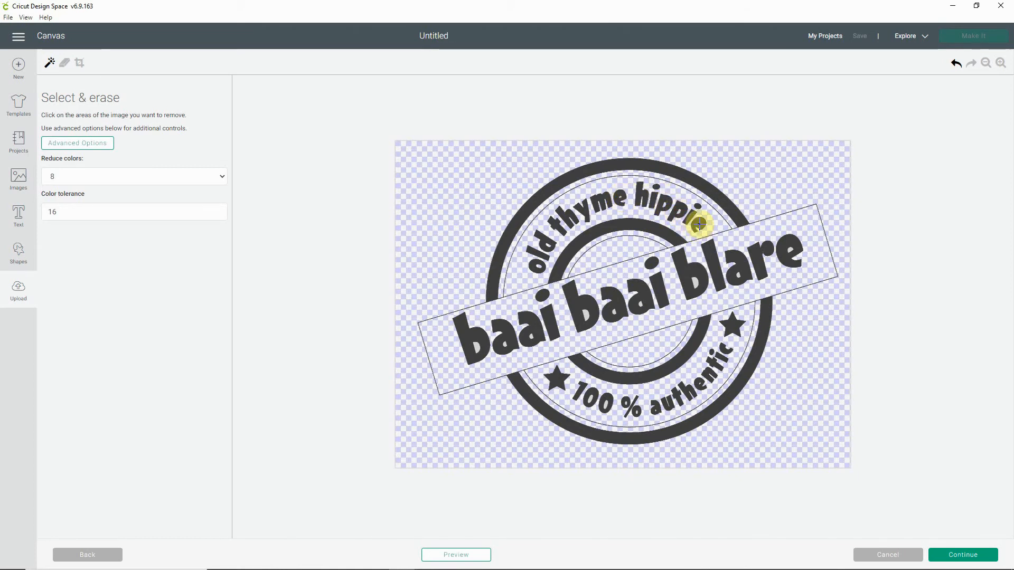
click(452, 555)
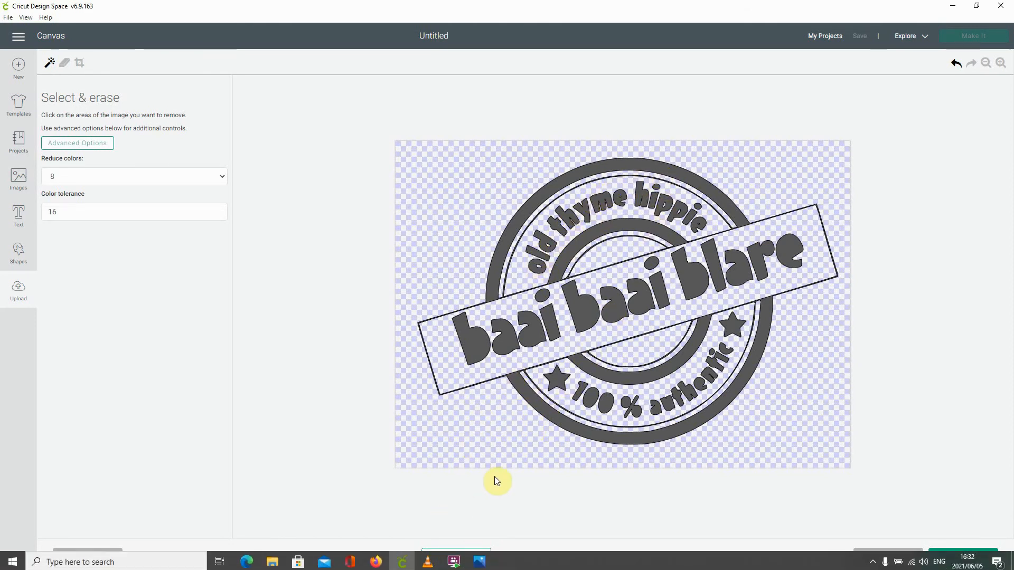
click(457, 553)
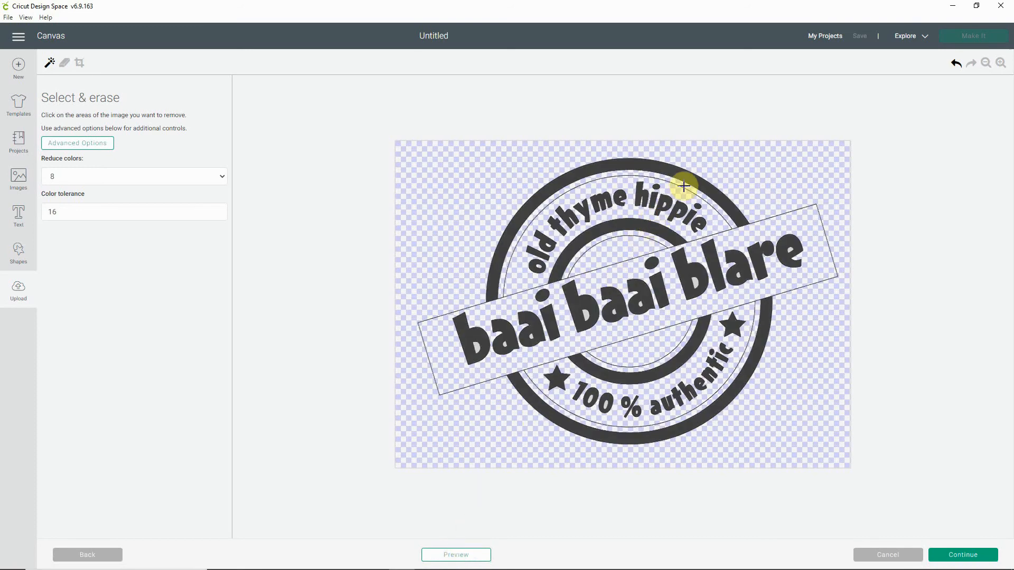
Step: Erase the background enclosed inside the letters of "baai baai blare", undoing the mistaken removal of the first "b"
click(469, 337)
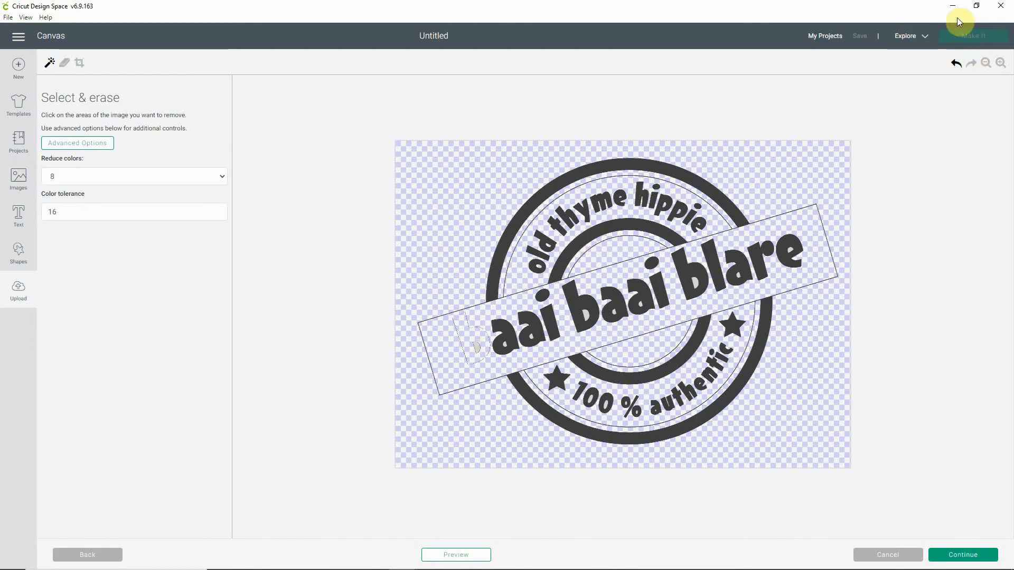
click(956, 63)
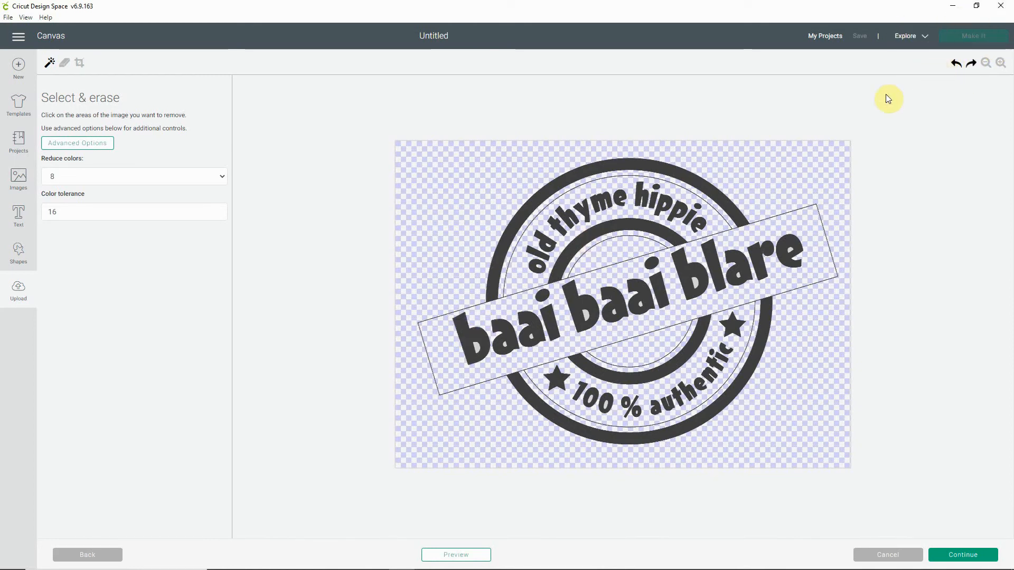
click(476, 347)
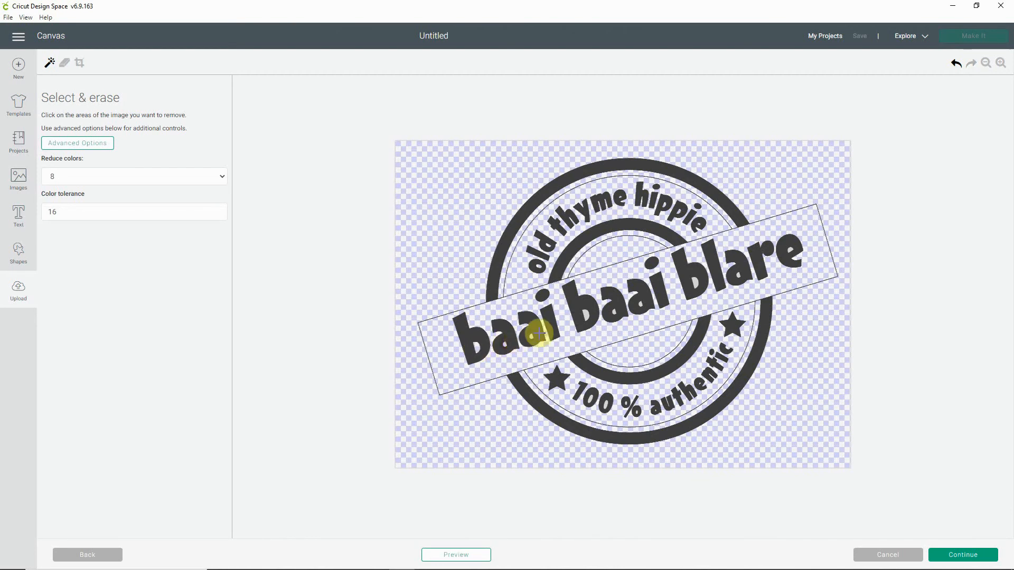
click(531, 336)
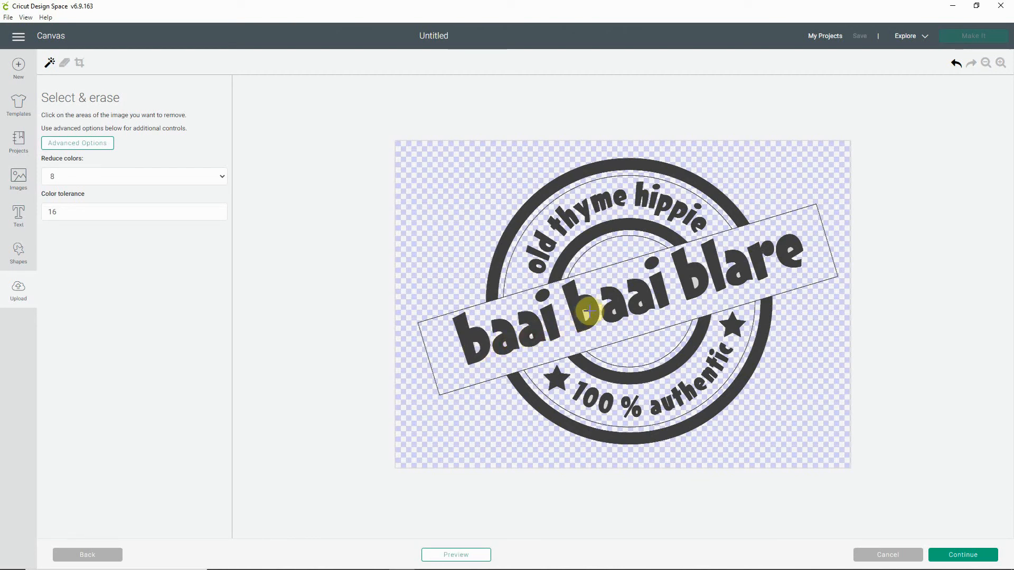
click(613, 312)
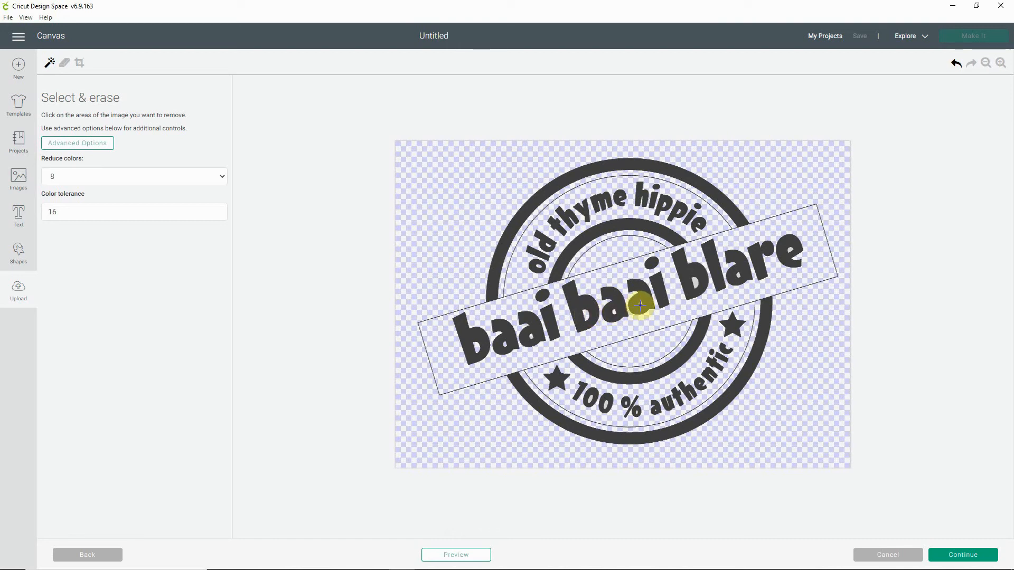
click(694, 283)
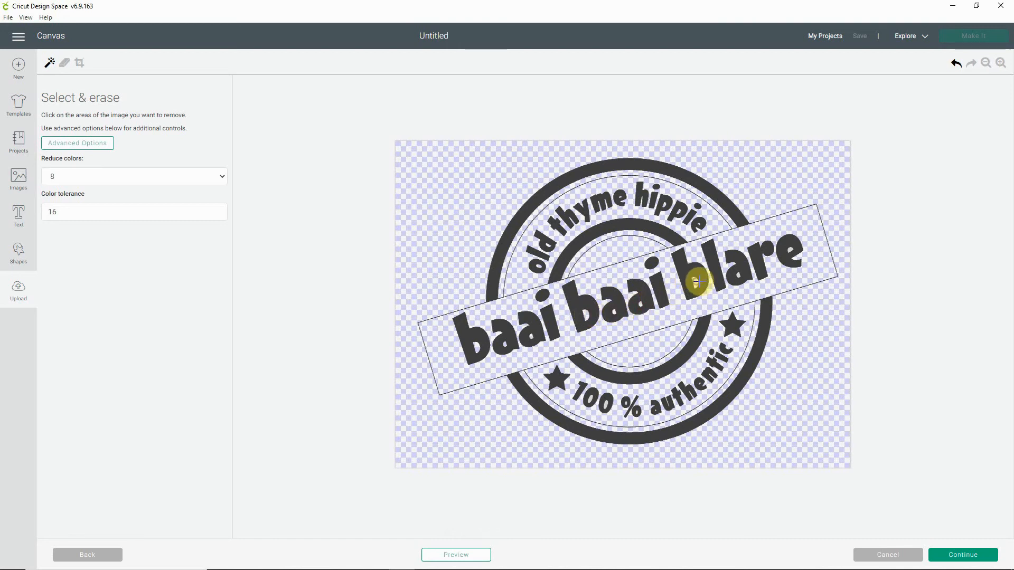
click(738, 273)
click(788, 248)
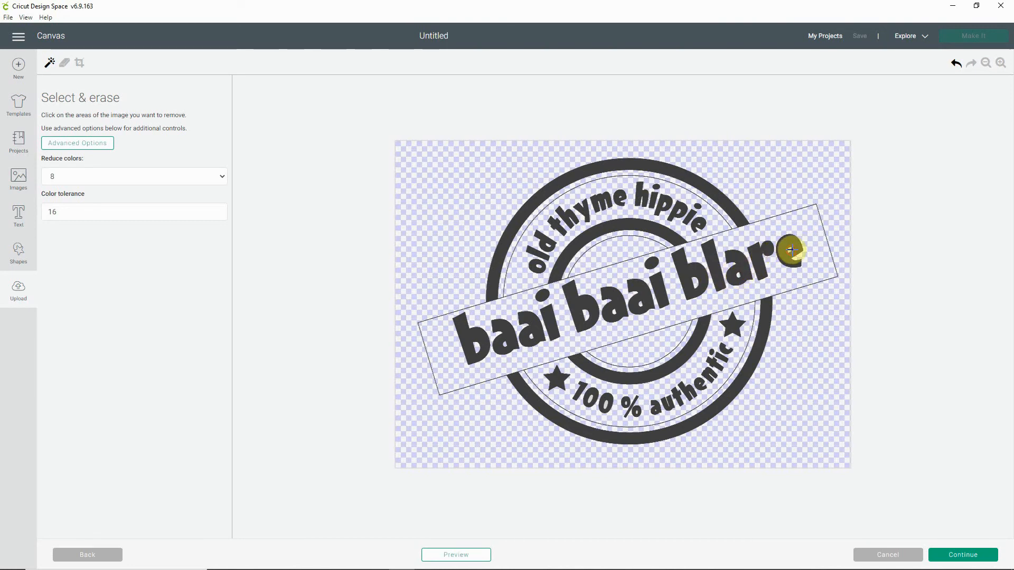
Step: Erase the background inside the zeros of "100 %" and preview the cleaned stamp image
click(590, 398)
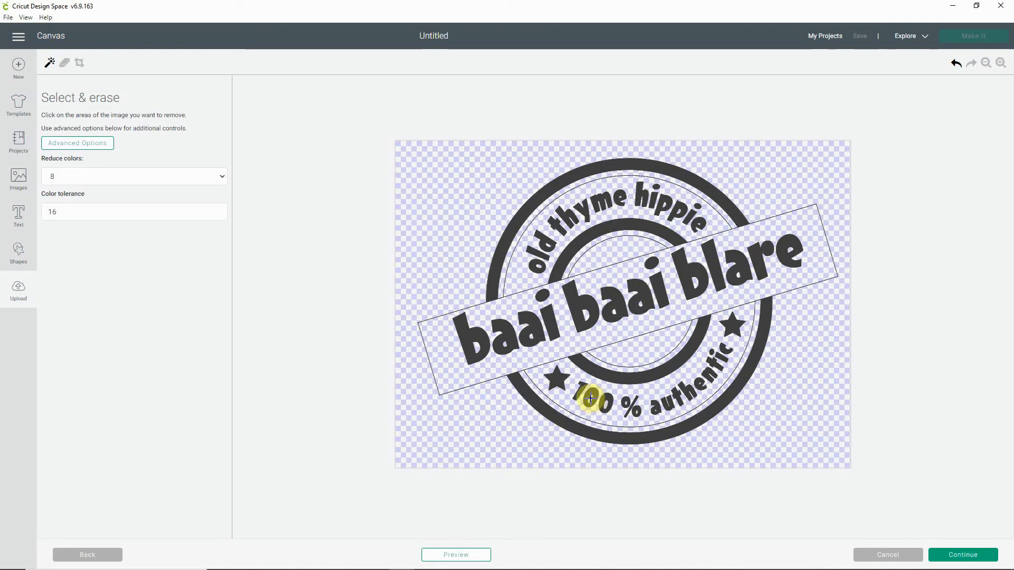
click(605, 405)
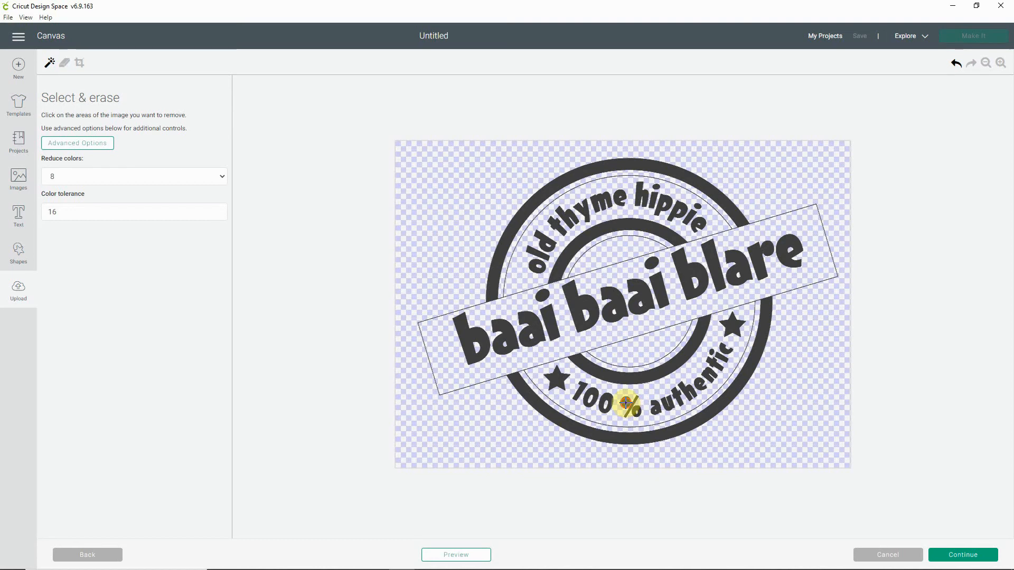
click(656, 410)
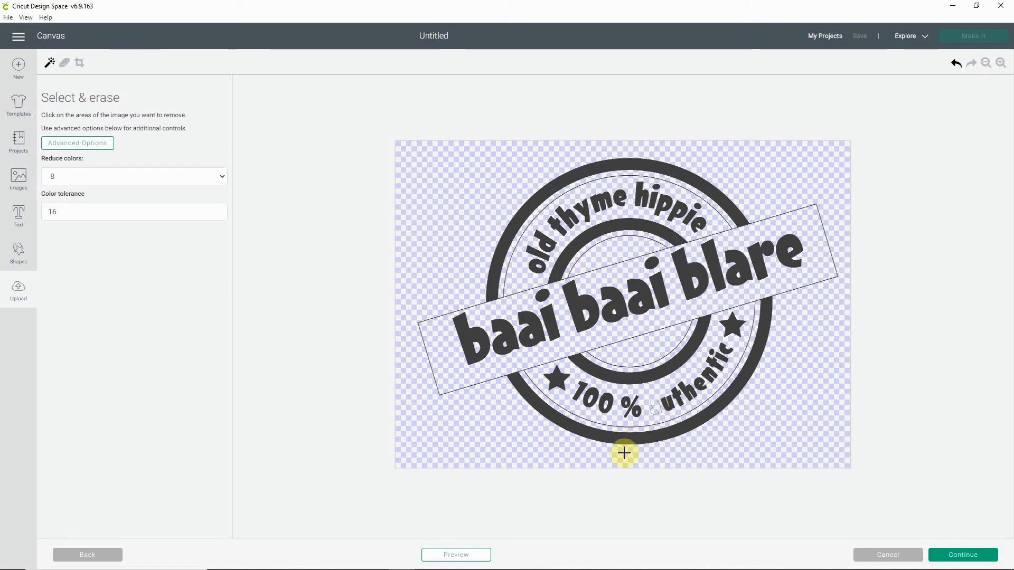
click(954, 65)
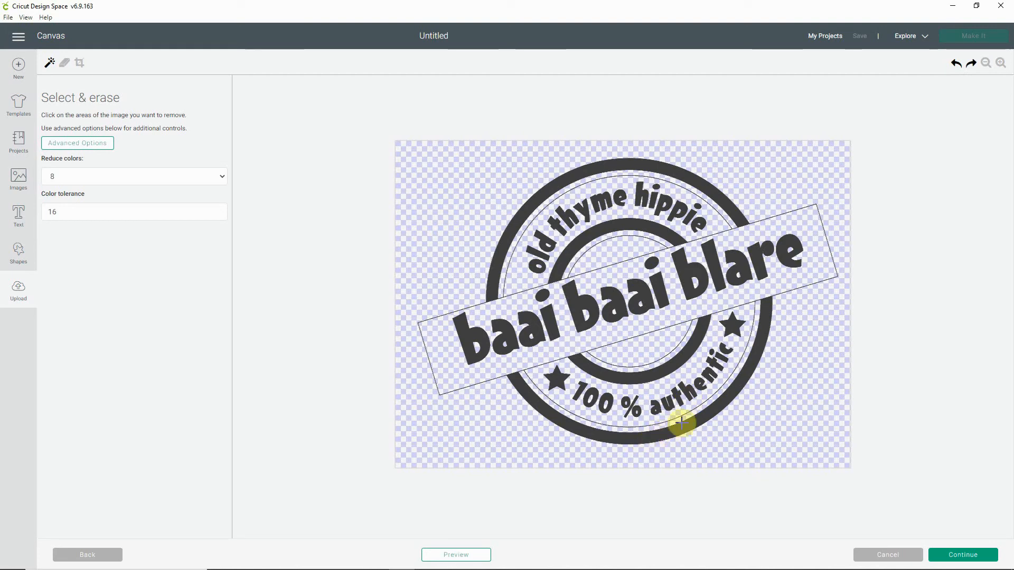
click(459, 554)
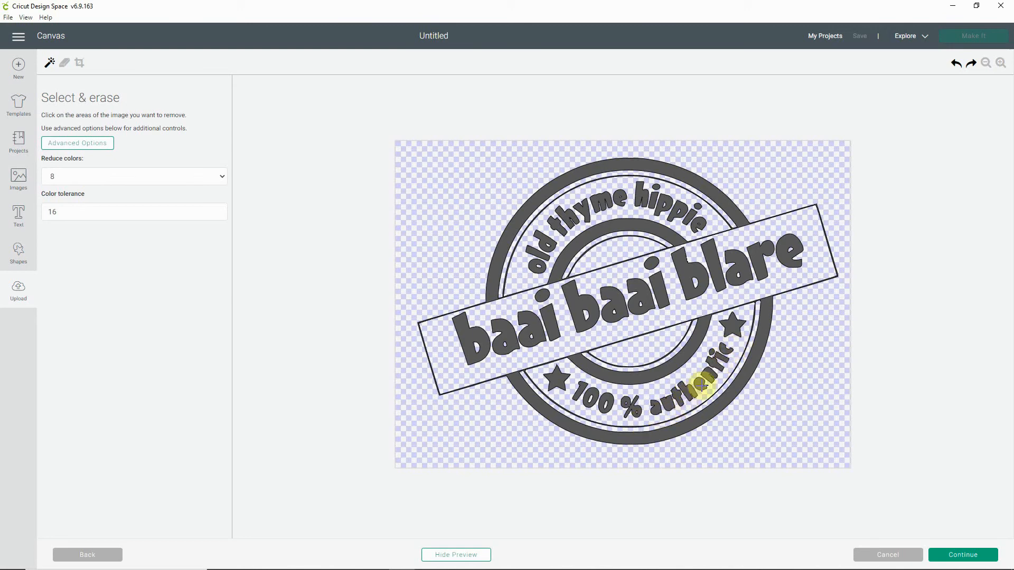
click(457, 555)
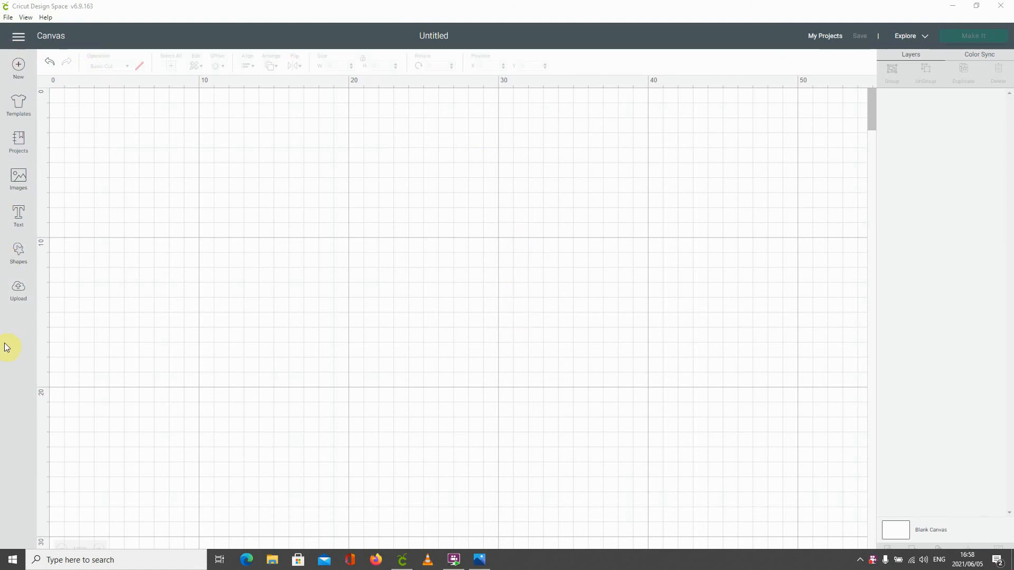
Step: Insert the recently uploaded image containing the "baai baai blare" and "curry in a hurry" stamps onto the blank canvas
click(21, 290)
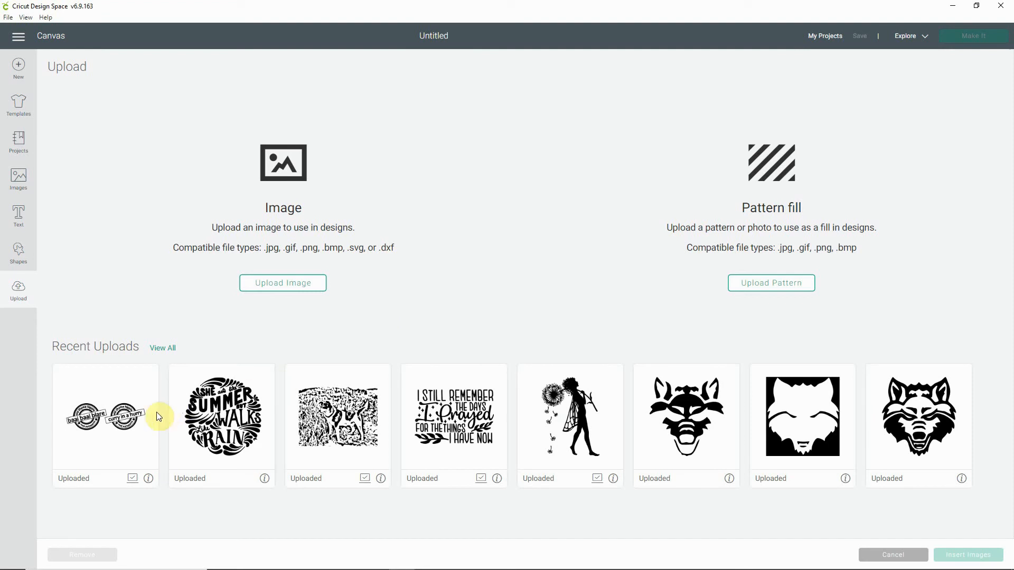
click(126, 417)
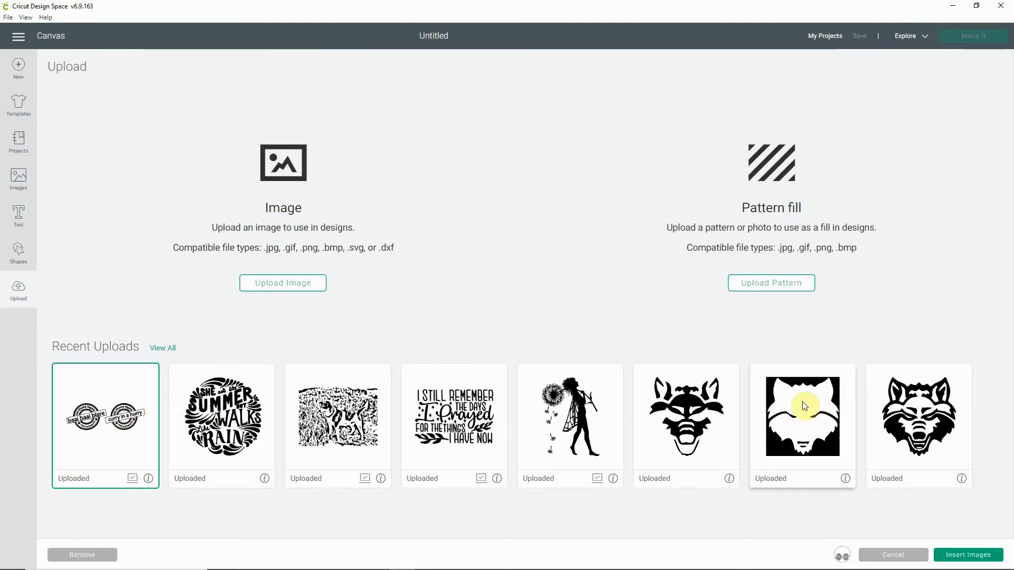
click(961, 556)
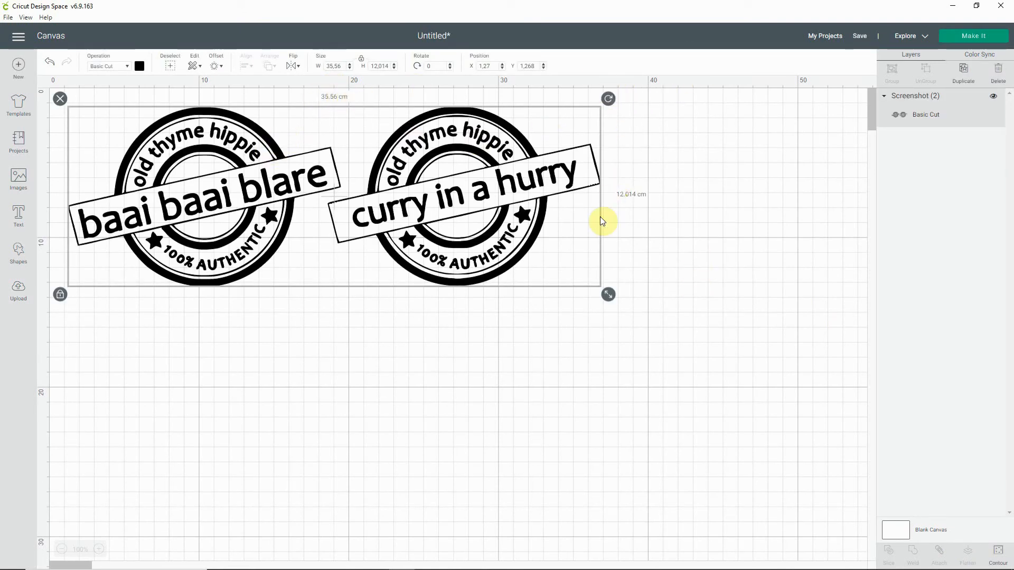
Step: Resize the two-stamp image to about 26.67 cm wide and 8.87 cm high, unlocking its proportions for the final adjustment and relocking them
drag(607, 296, 479, 229)
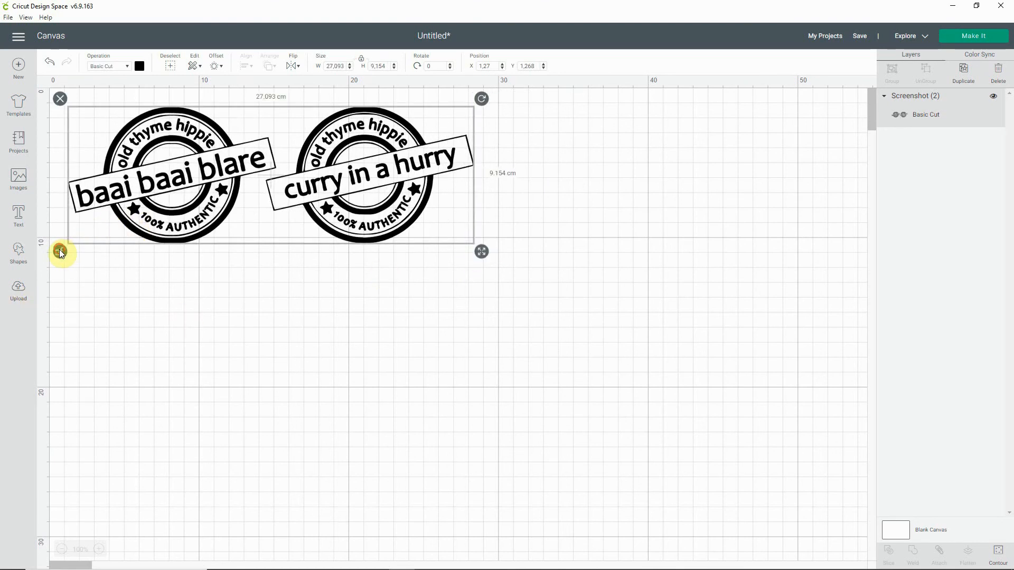
click(59, 252)
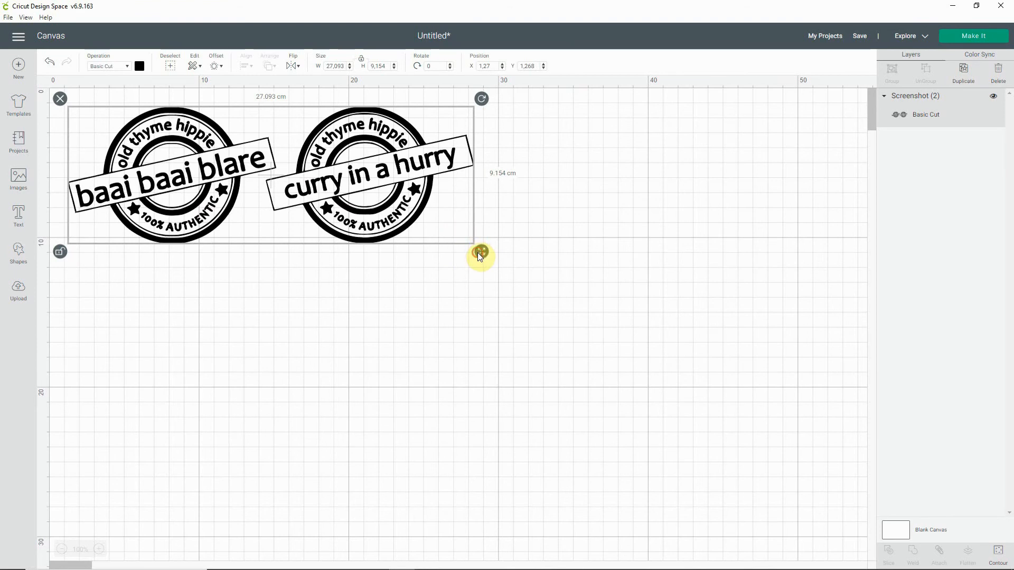
drag(479, 253, 473, 248)
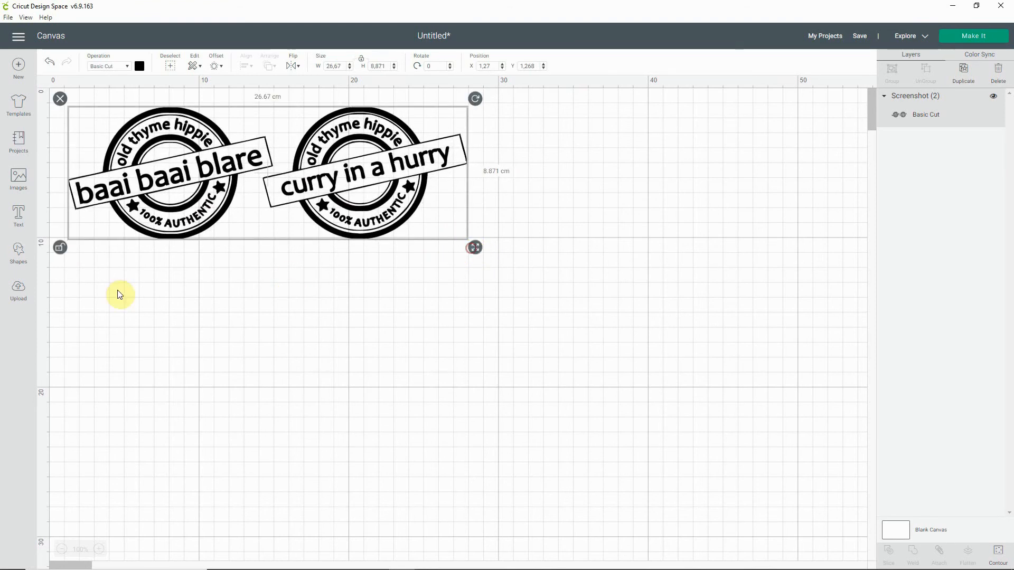
click(61, 246)
click(594, 277)
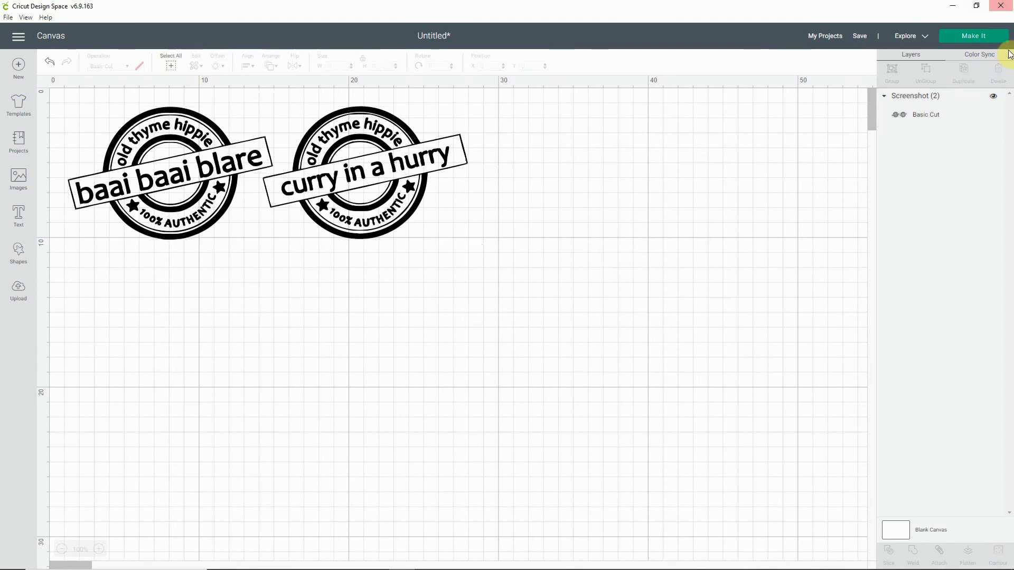
Step: Send the two-stamp project to mat preparation and continue to the machine setup with one copy and mirroring off
click(976, 37)
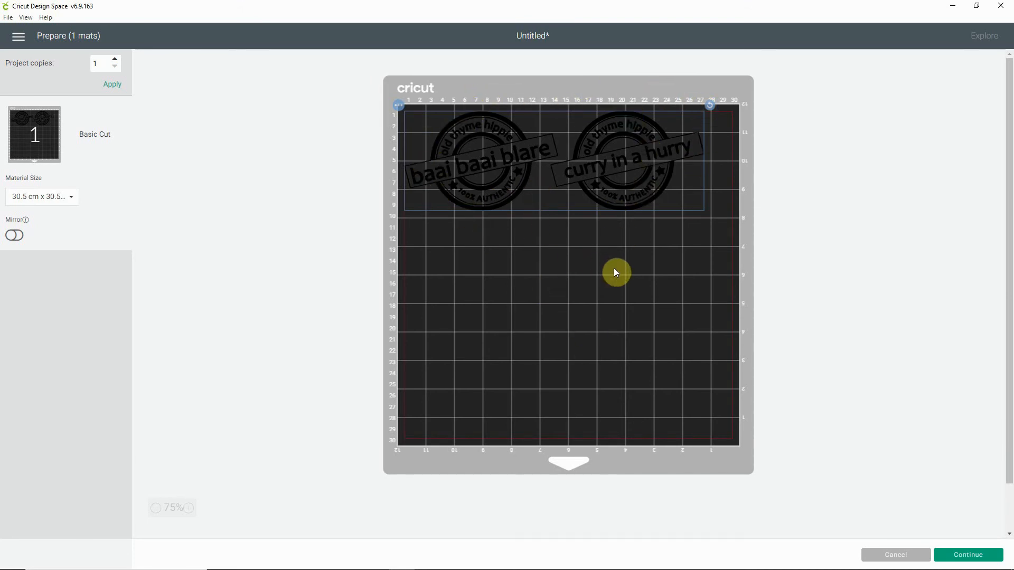
click(959, 559)
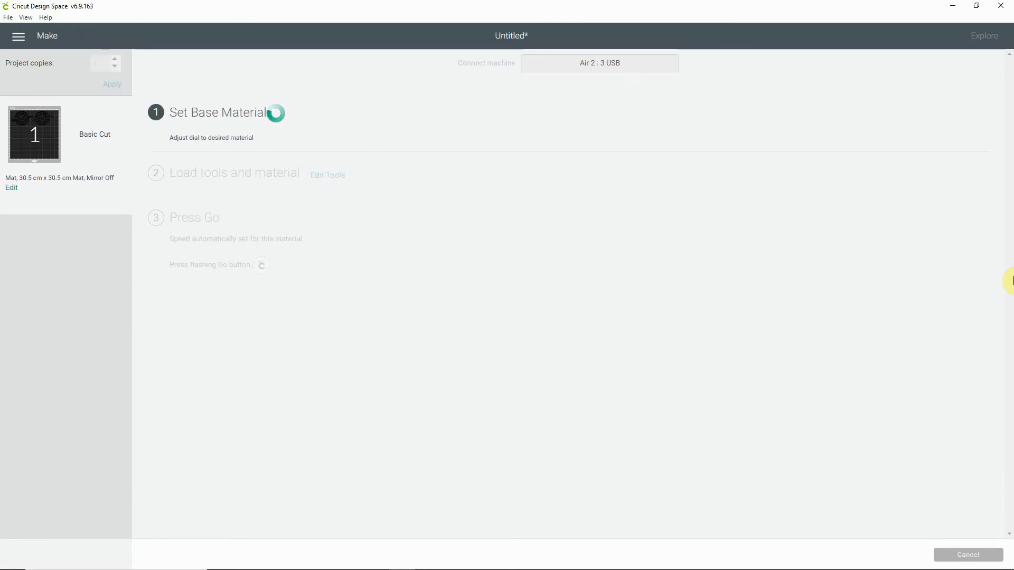